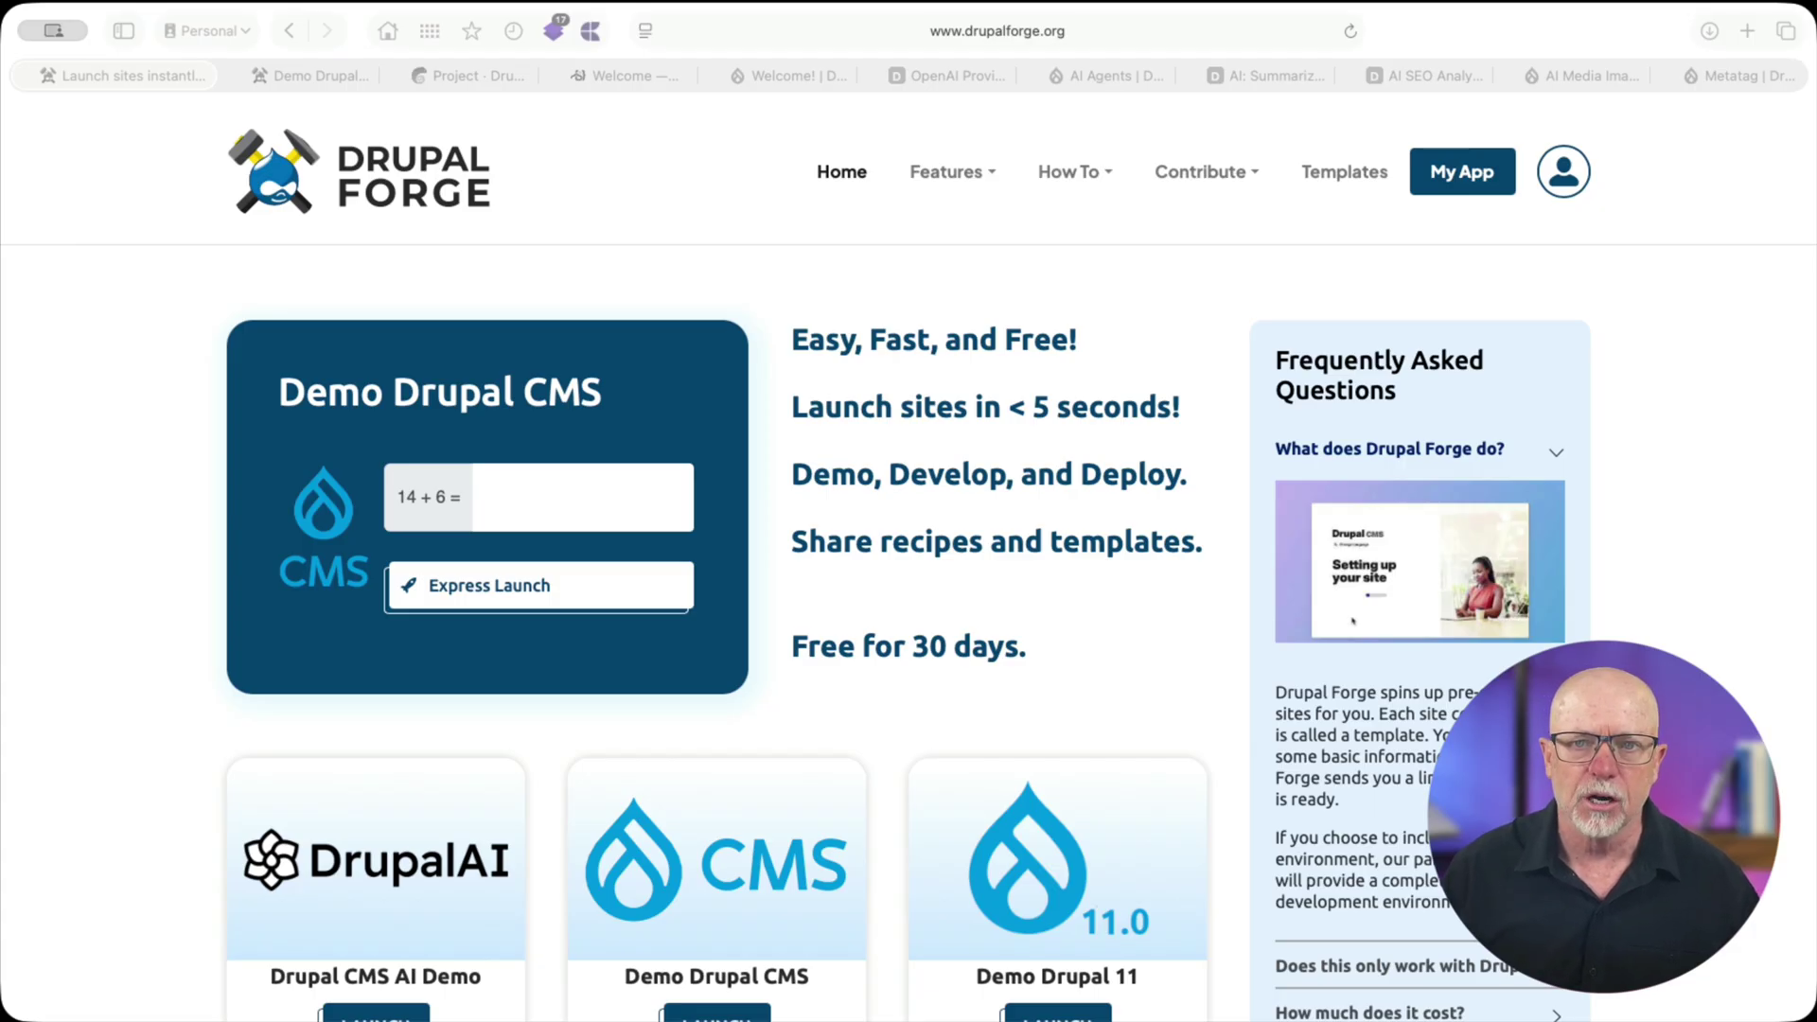
Open the running Demo Drupal 11 app from the list of own apps and enable its Cloud Dev Environment
{"action": "left_click", "coordinate": [1470, 186]}
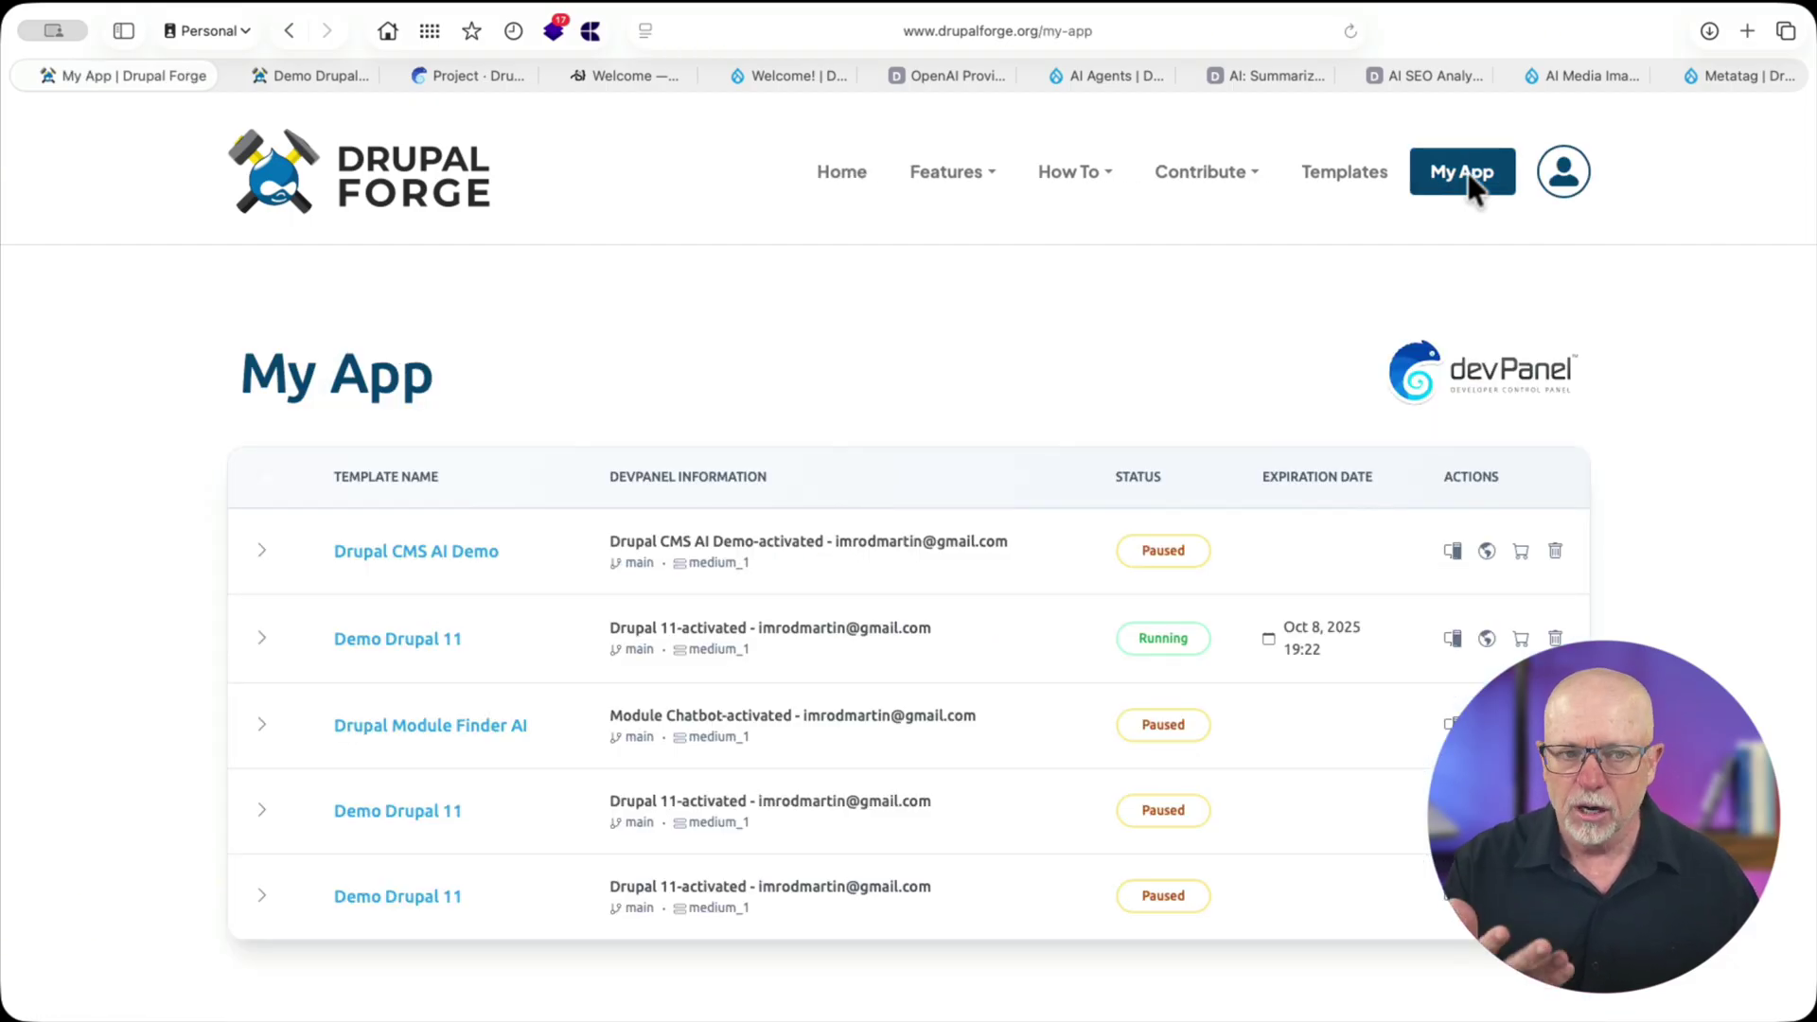
{"action": "left_click", "coordinate": [398, 641]}
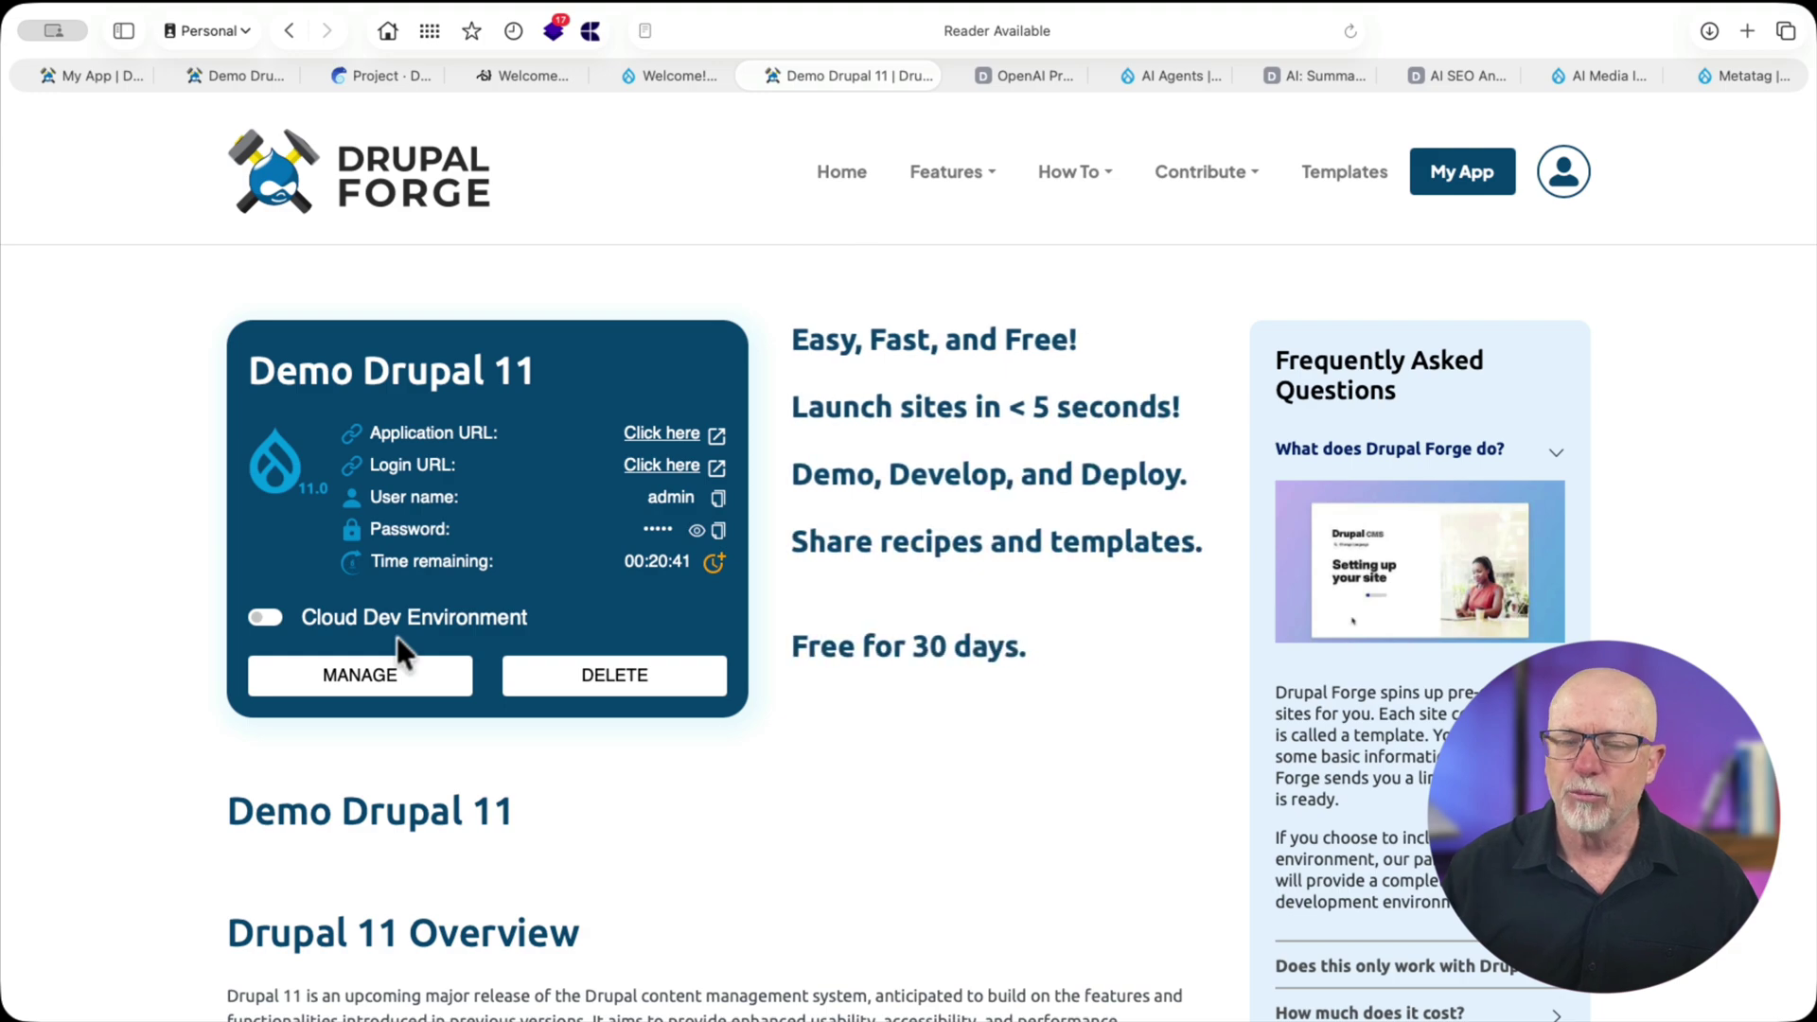
{"action": "left_click", "coordinate": [264, 620]}
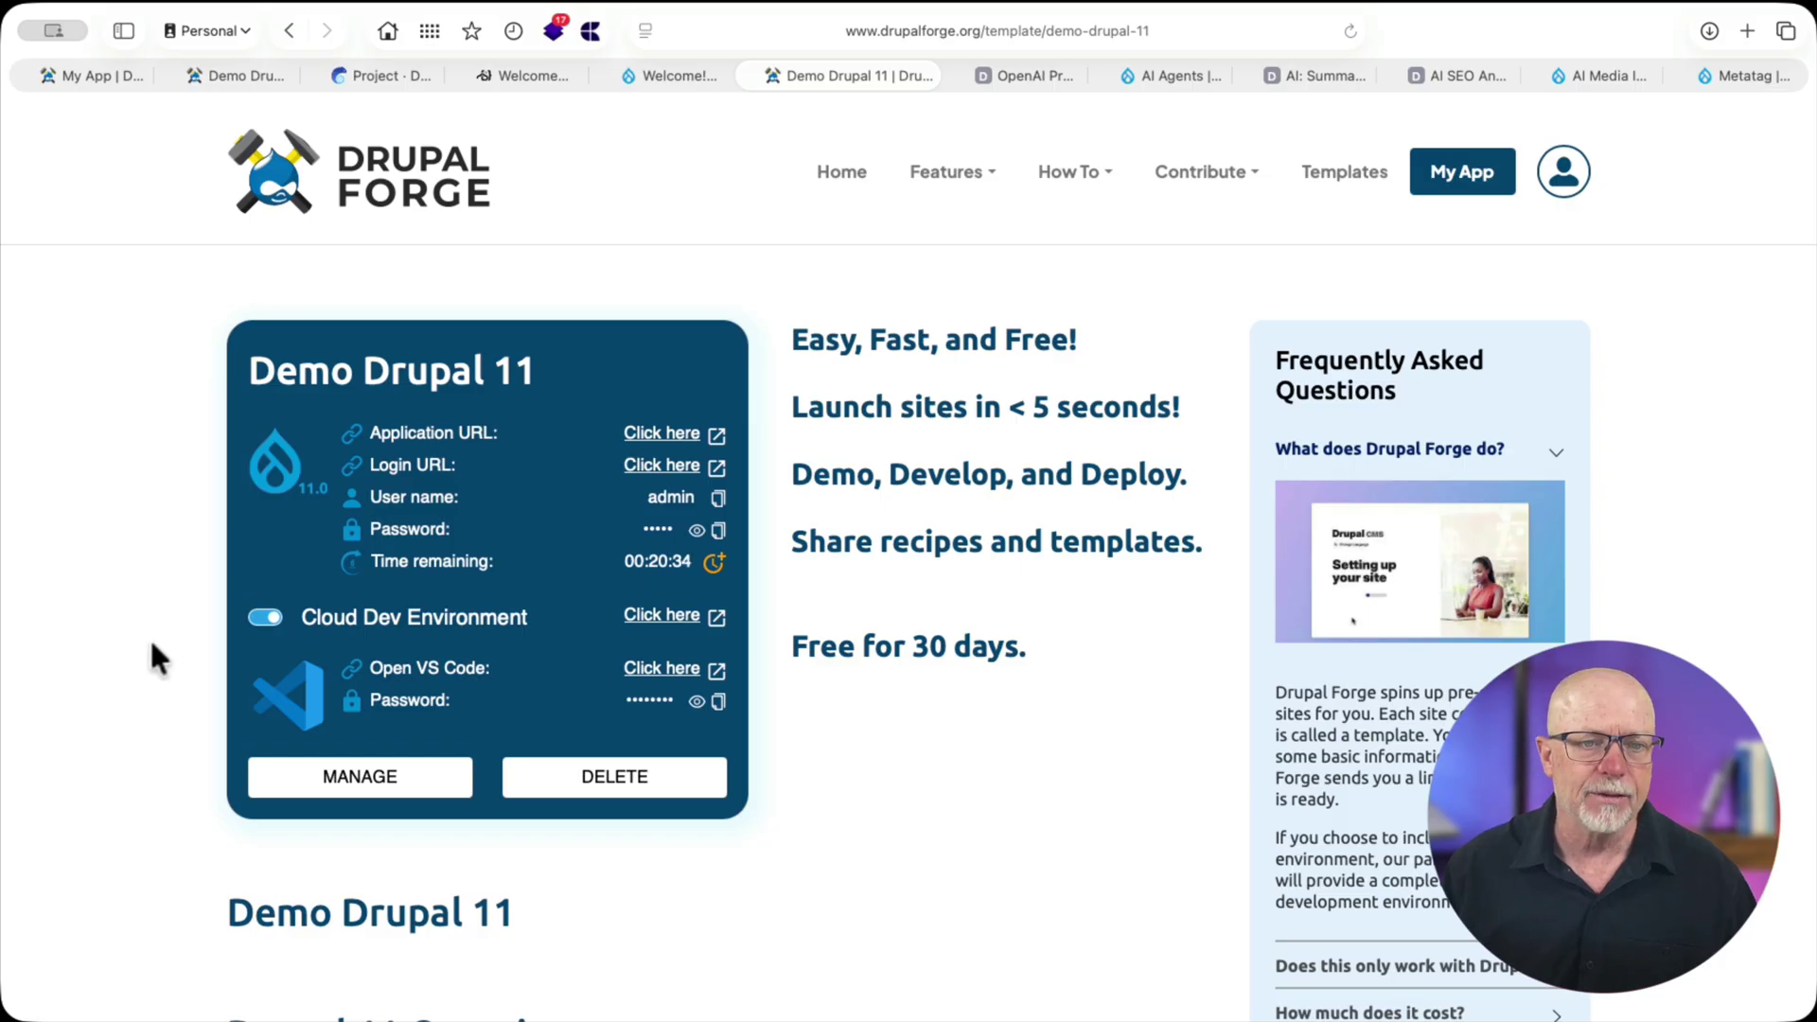
Open the Demo Drupal 11 app's DevPanel management page and extend its running time by four hours
{"action": "left_click", "coordinate": [358, 778]}
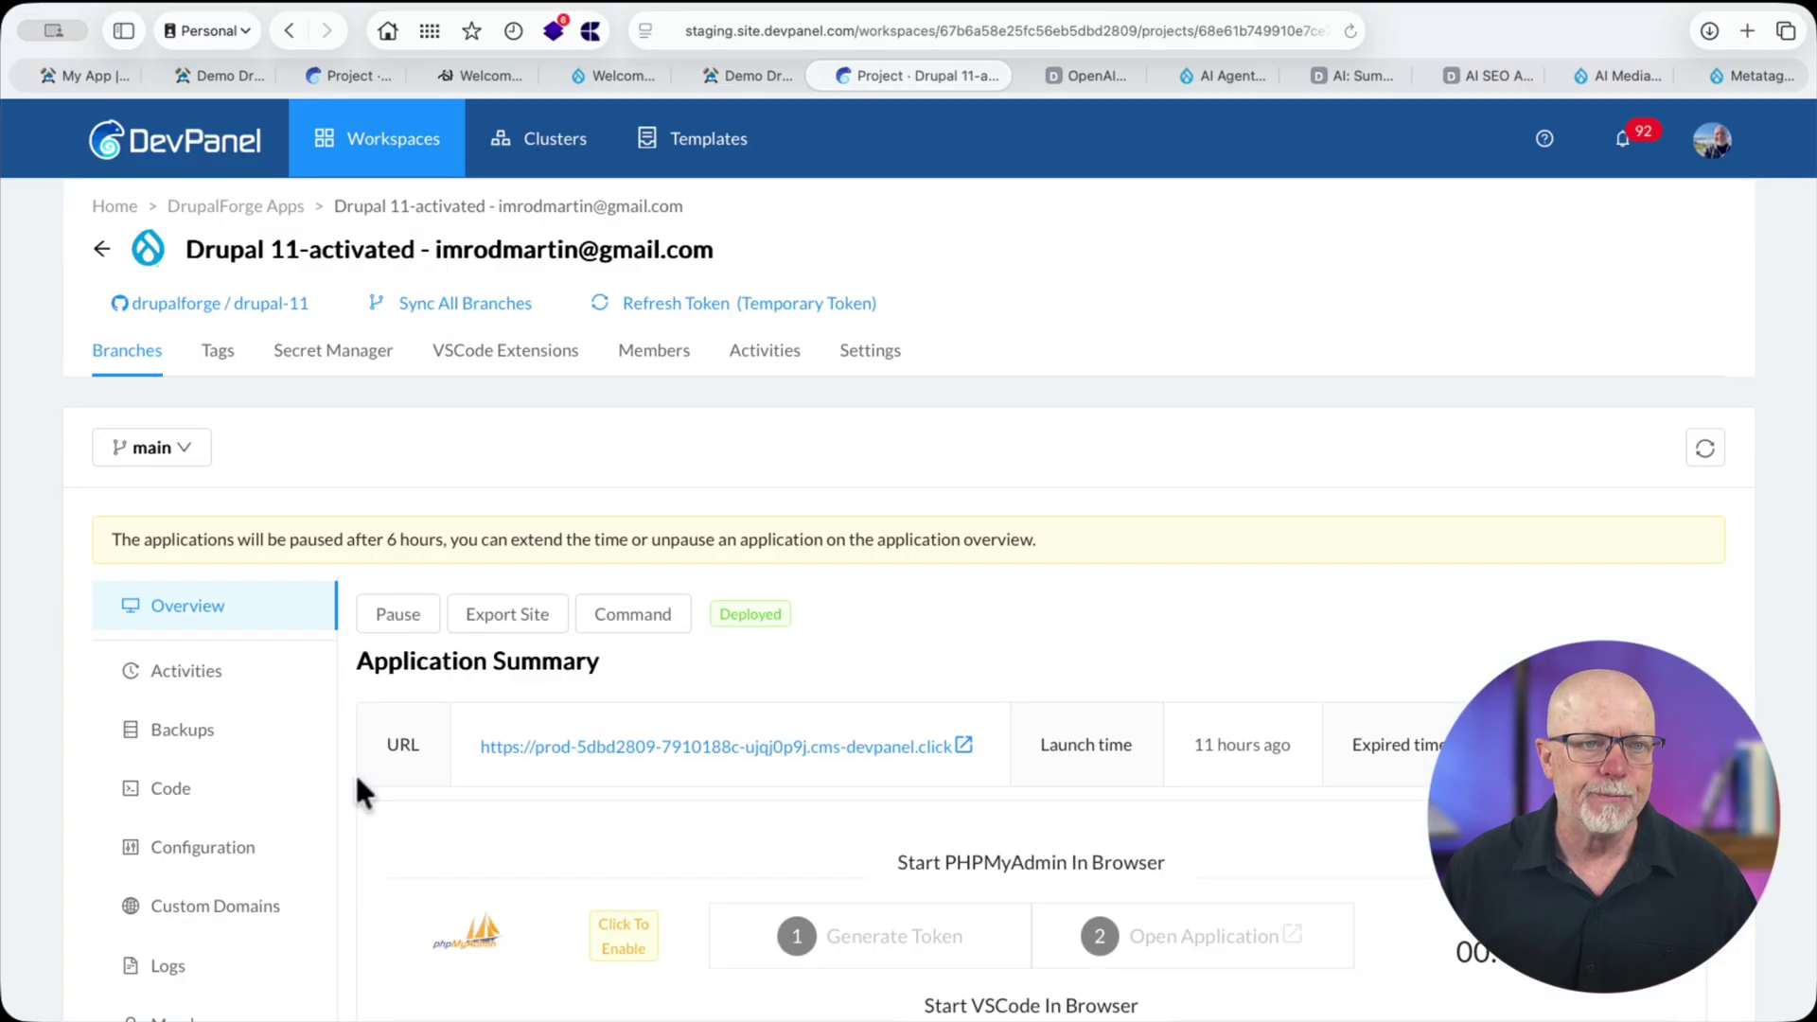
{"action": "scroll", "coordinate": [1662, 522], "scroll_direction": "down", "scroll_amount": 4}
{"action": "left_click", "coordinate": [1657, 416]}
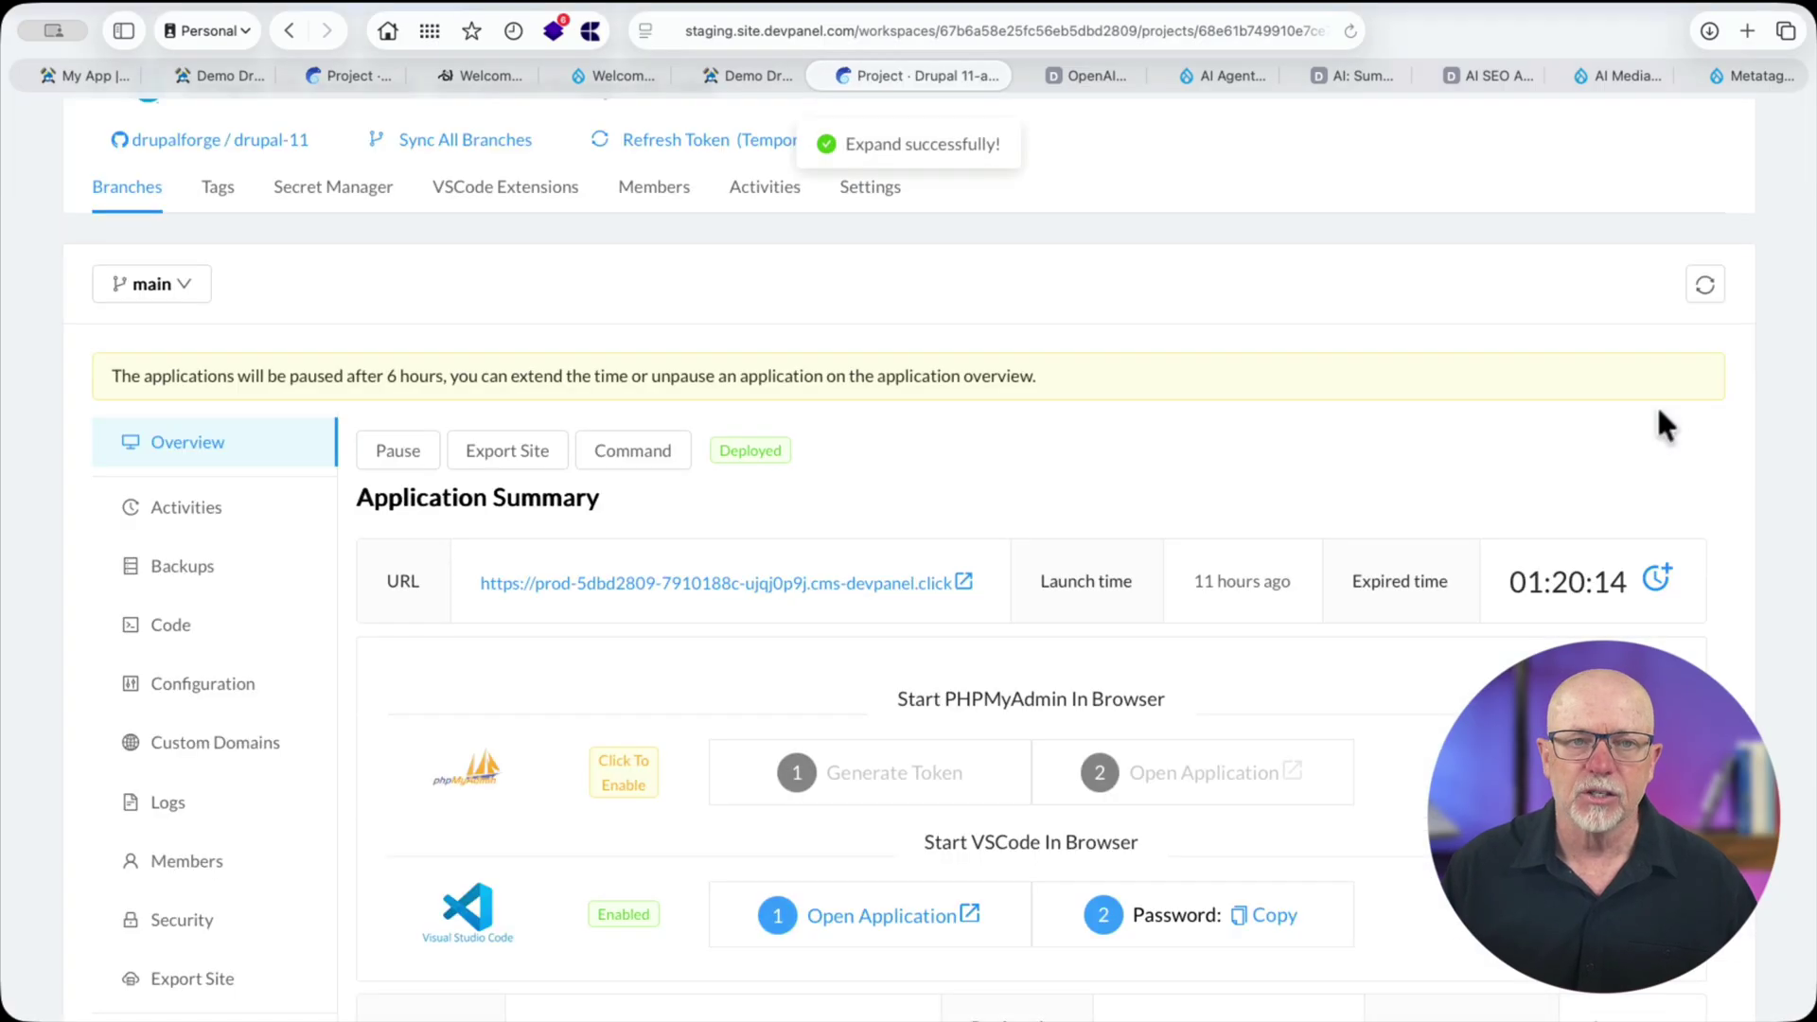
{"action": "left_click", "coordinate": [1655, 579]}
{"action": "left_click", "coordinate": [1655, 579]}
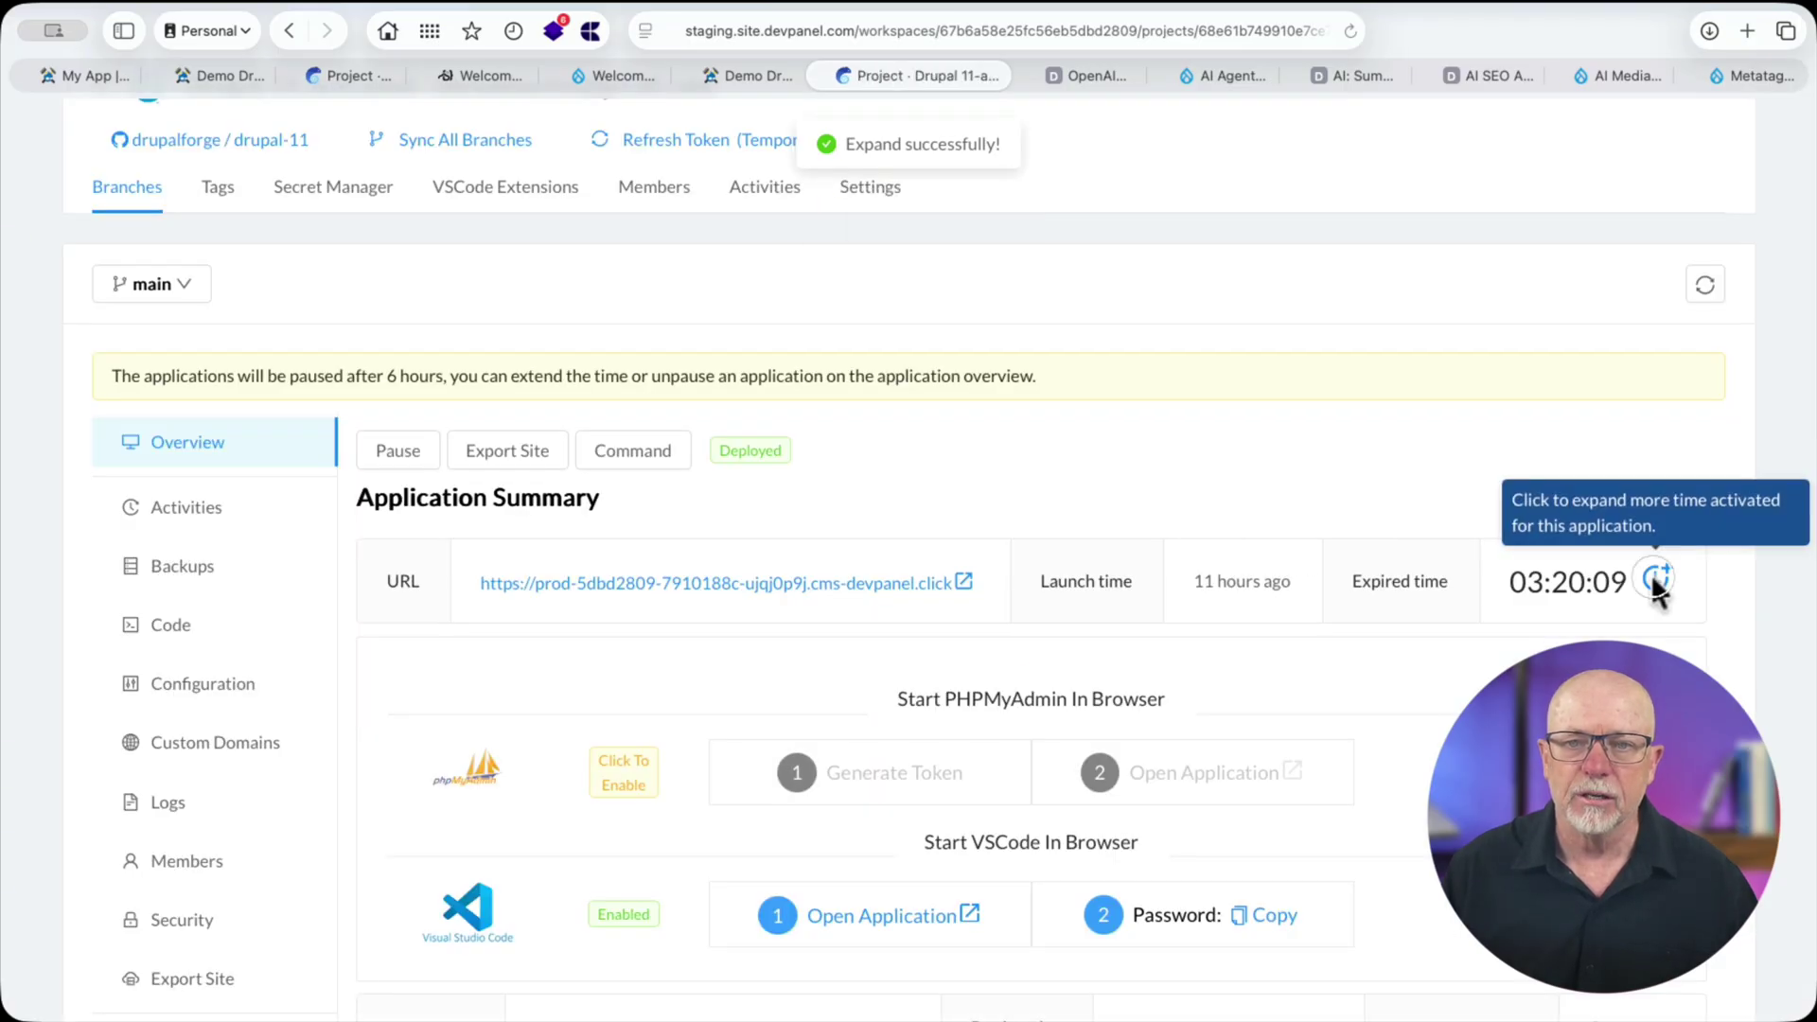
{"action": "left_click", "coordinate": [1655, 580]}
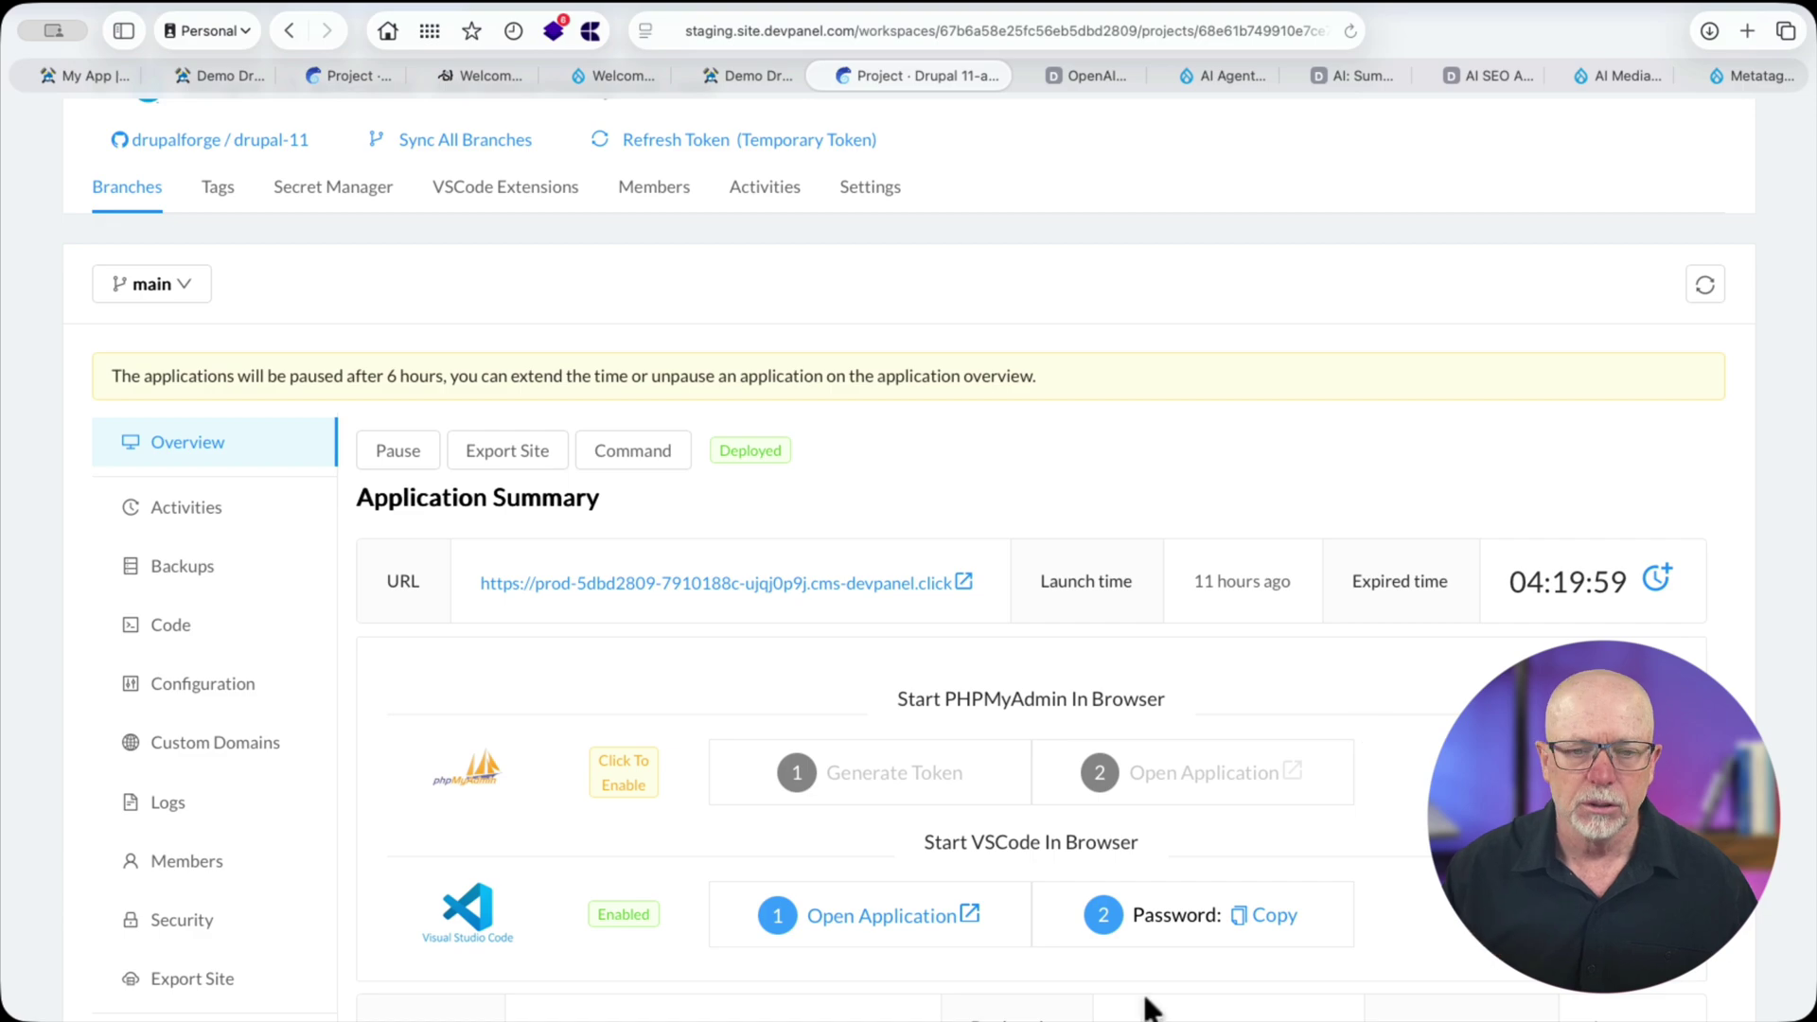
Copy the VS Code password, launch VS Code in the browser for this app, and close its Welcome page
{"action": "left_click", "coordinate": [1274, 922]}
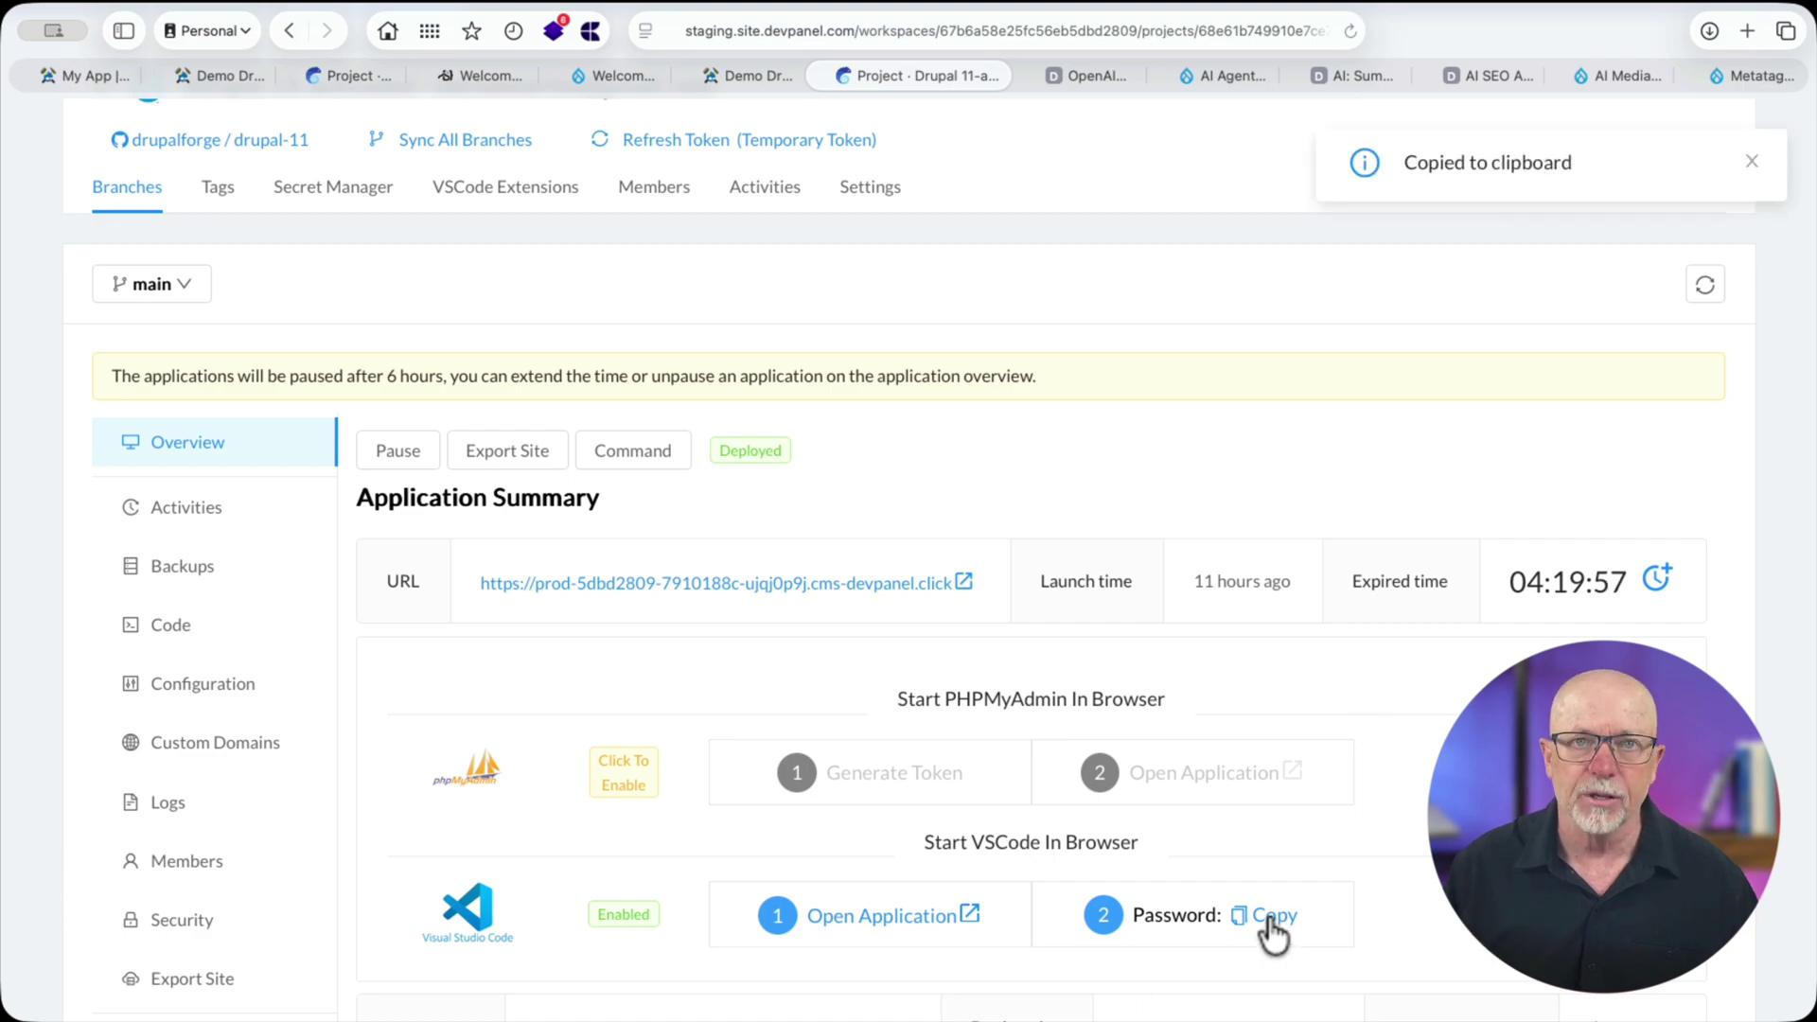
{"action": "left_click", "coordinate": [861, 915]}
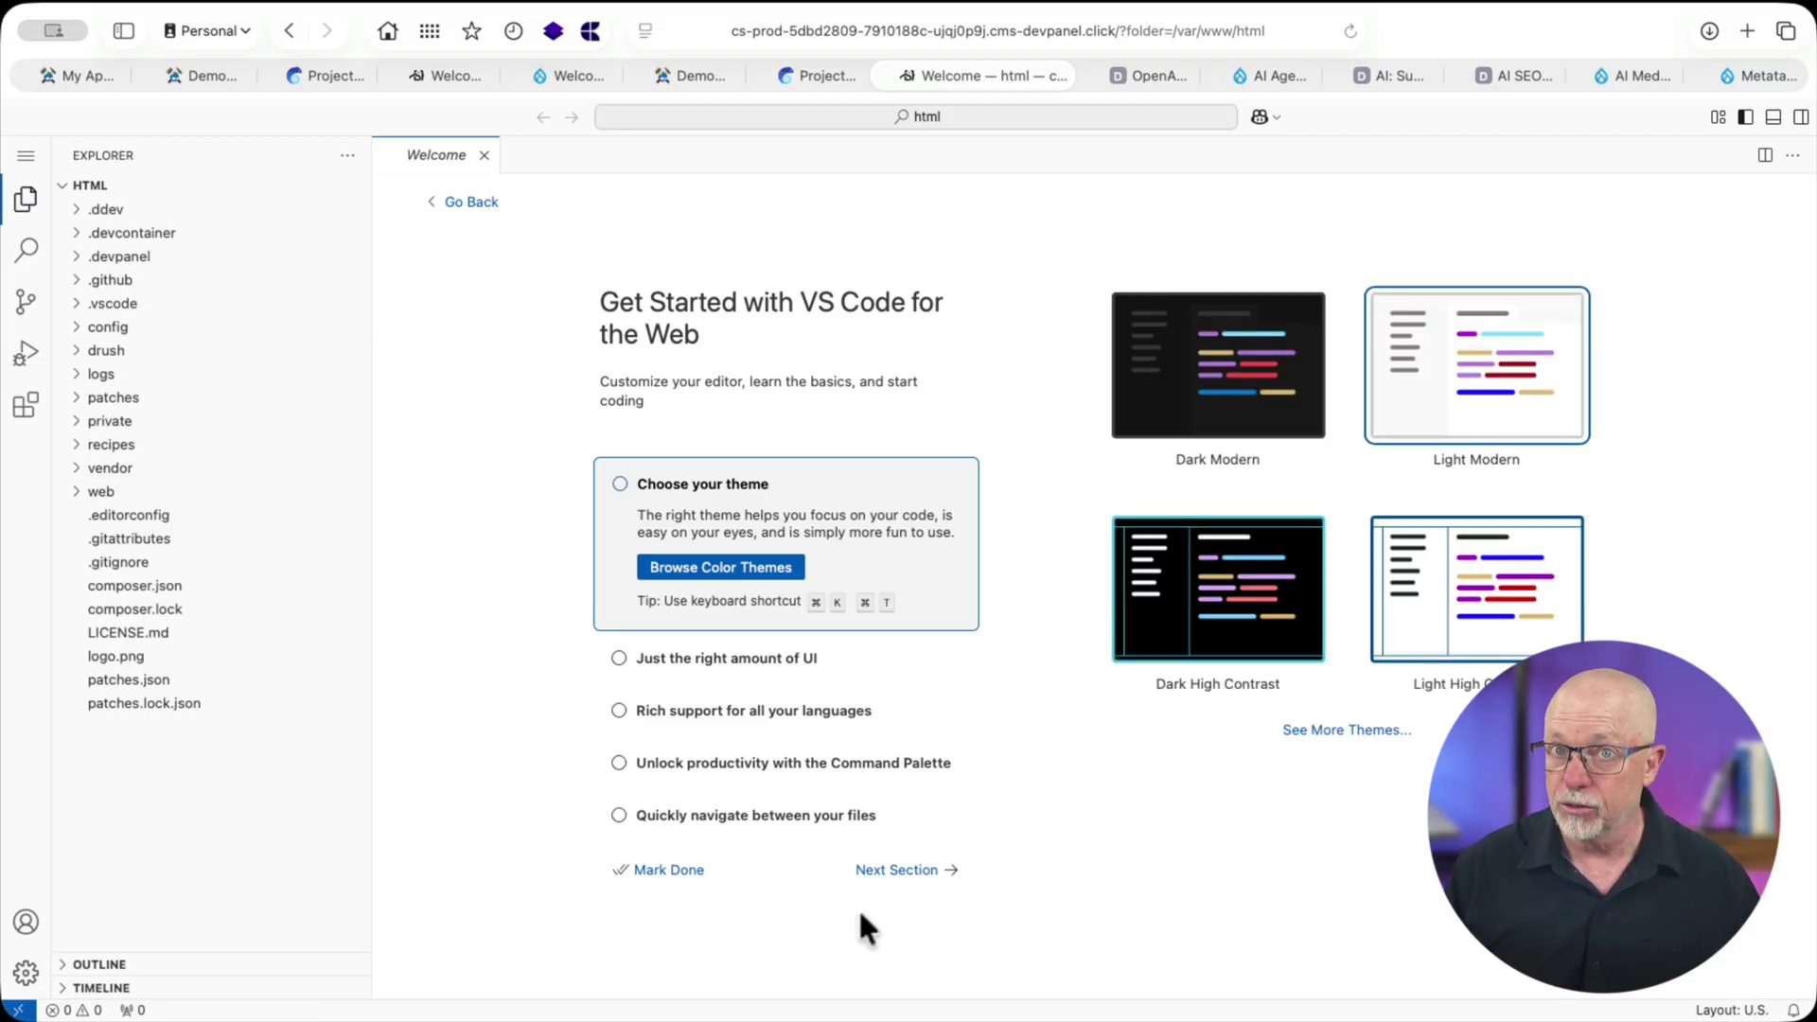
{"action": "left_click", "coordinate": [484, 155]}
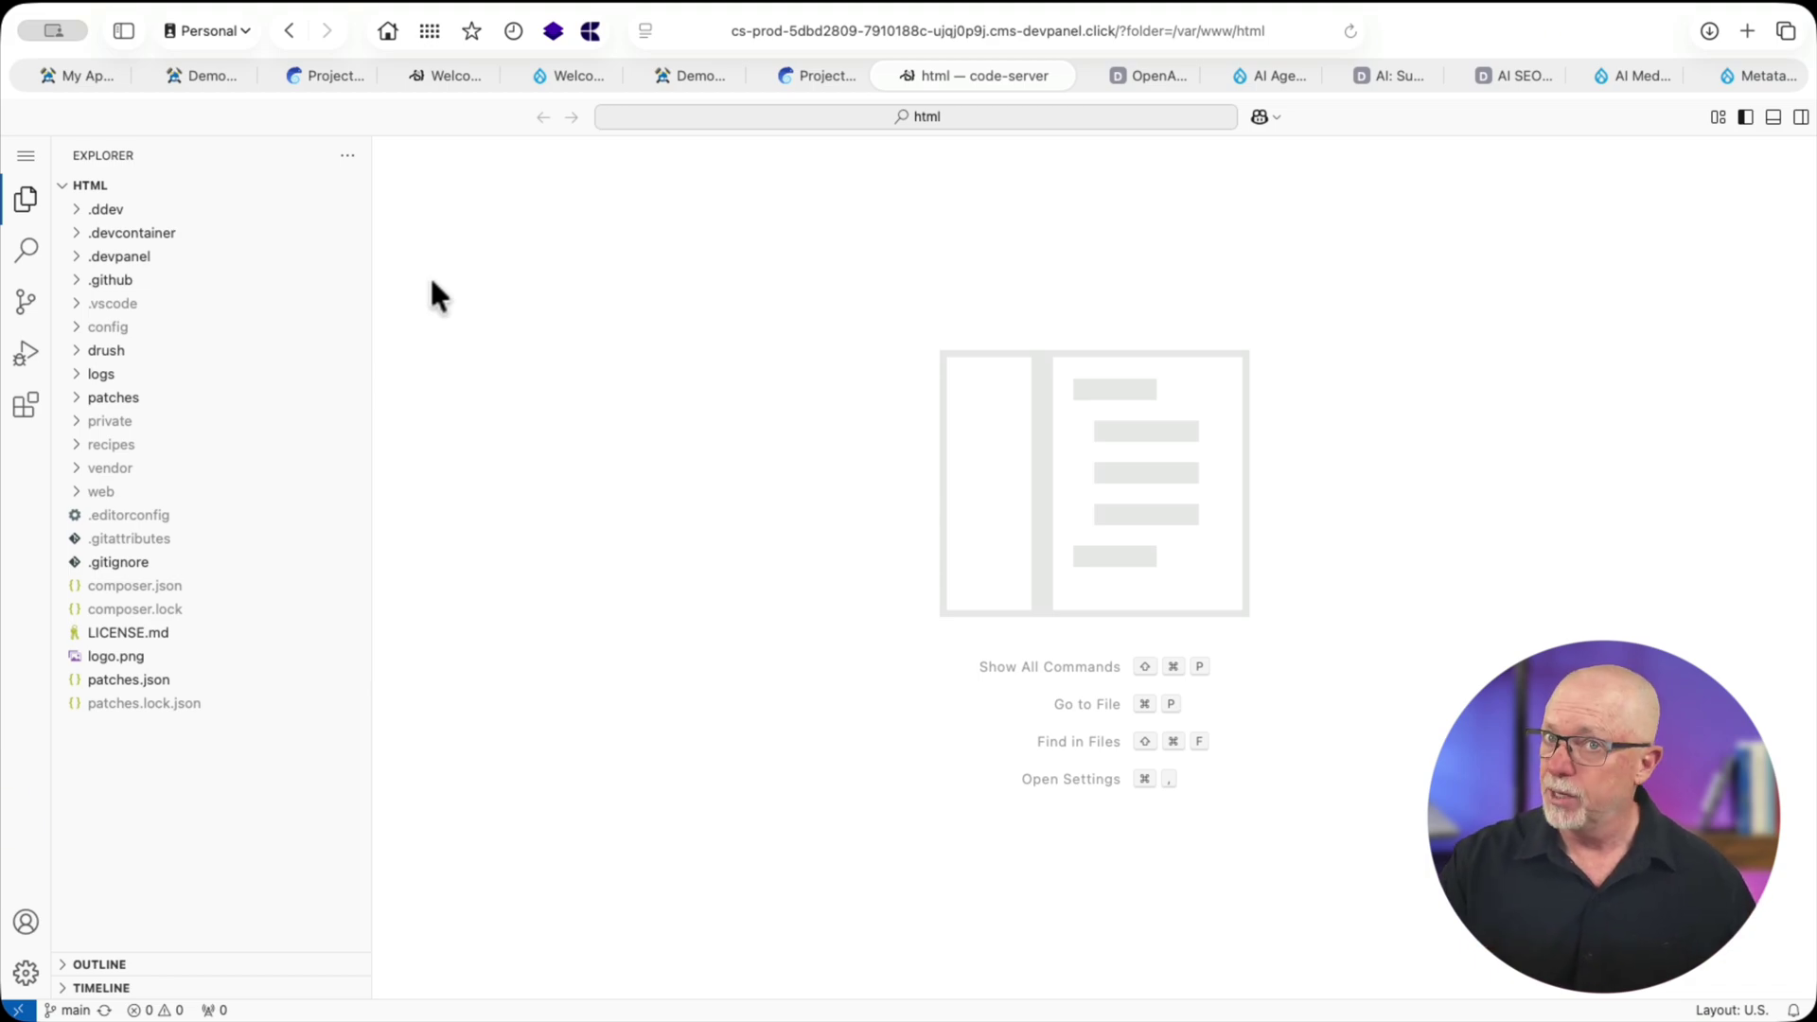
Start a new terminal in the html project and enlarge the editor's display
{"action": "left_click", "coordinate": [28, 161]}
{"action": "mouse_move", "coordinate": [120, 331]}
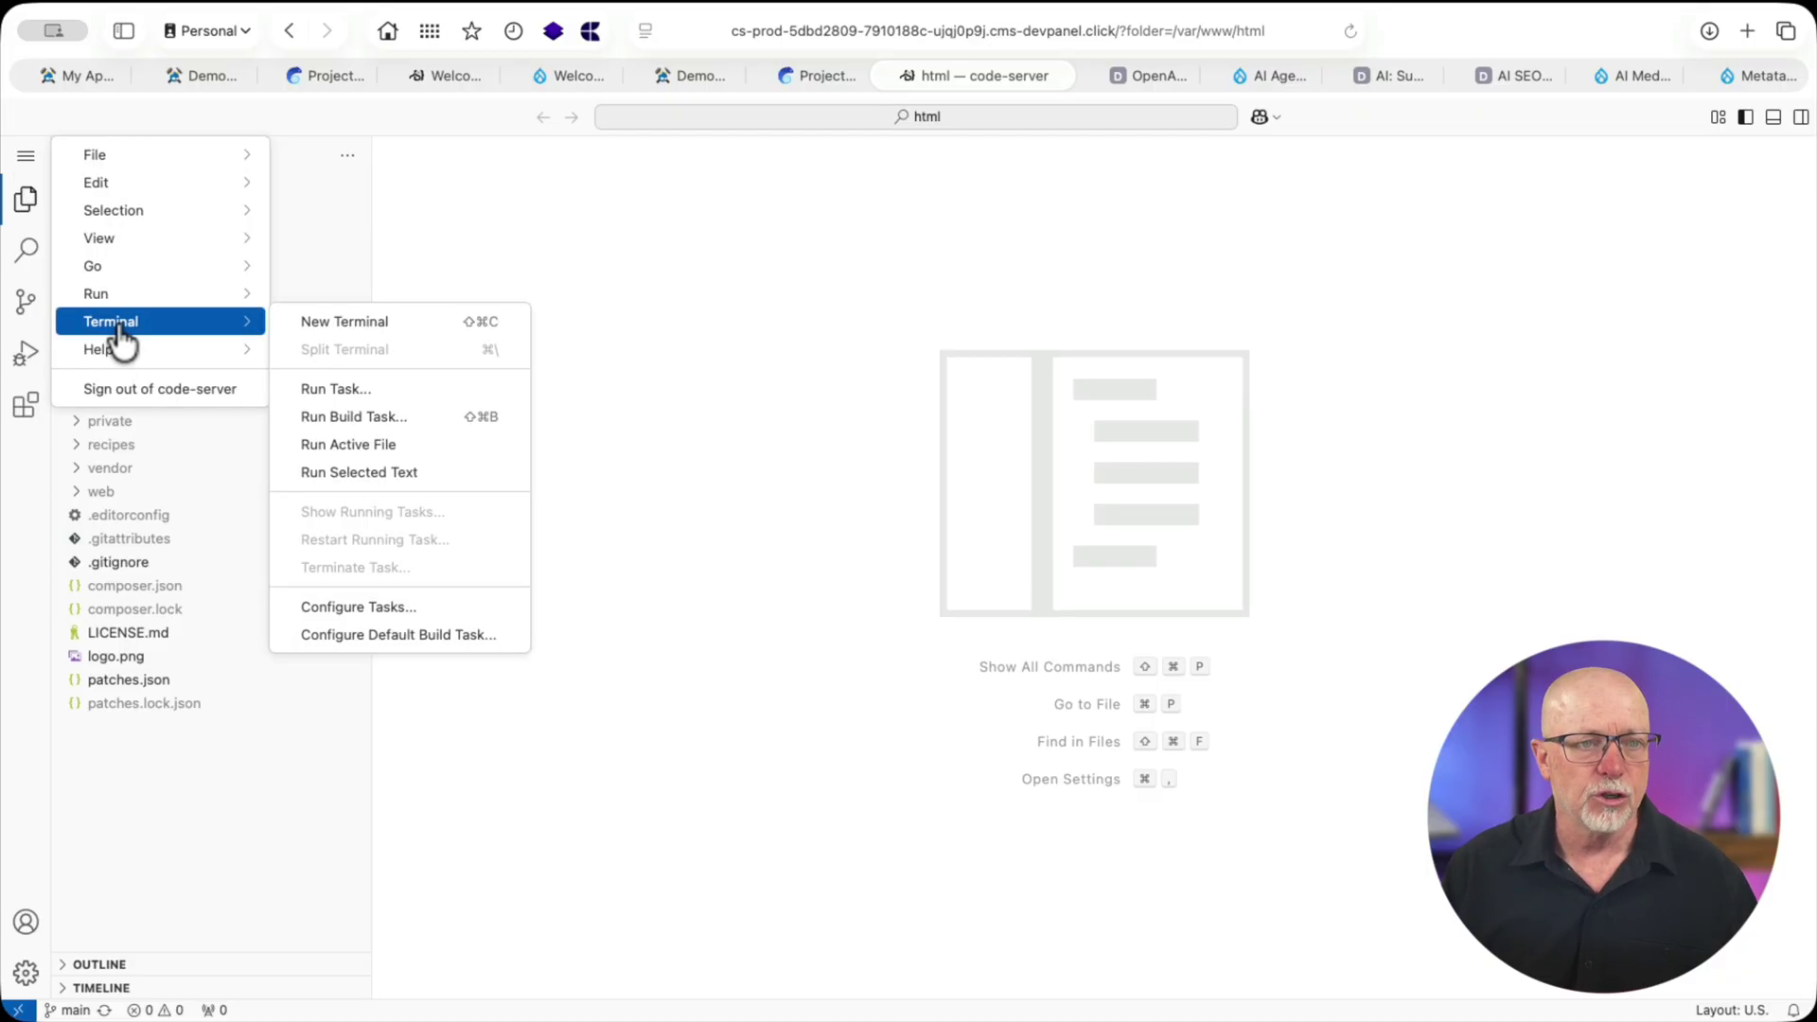
{"action": "left_click", "coordinate": [326, 324]}
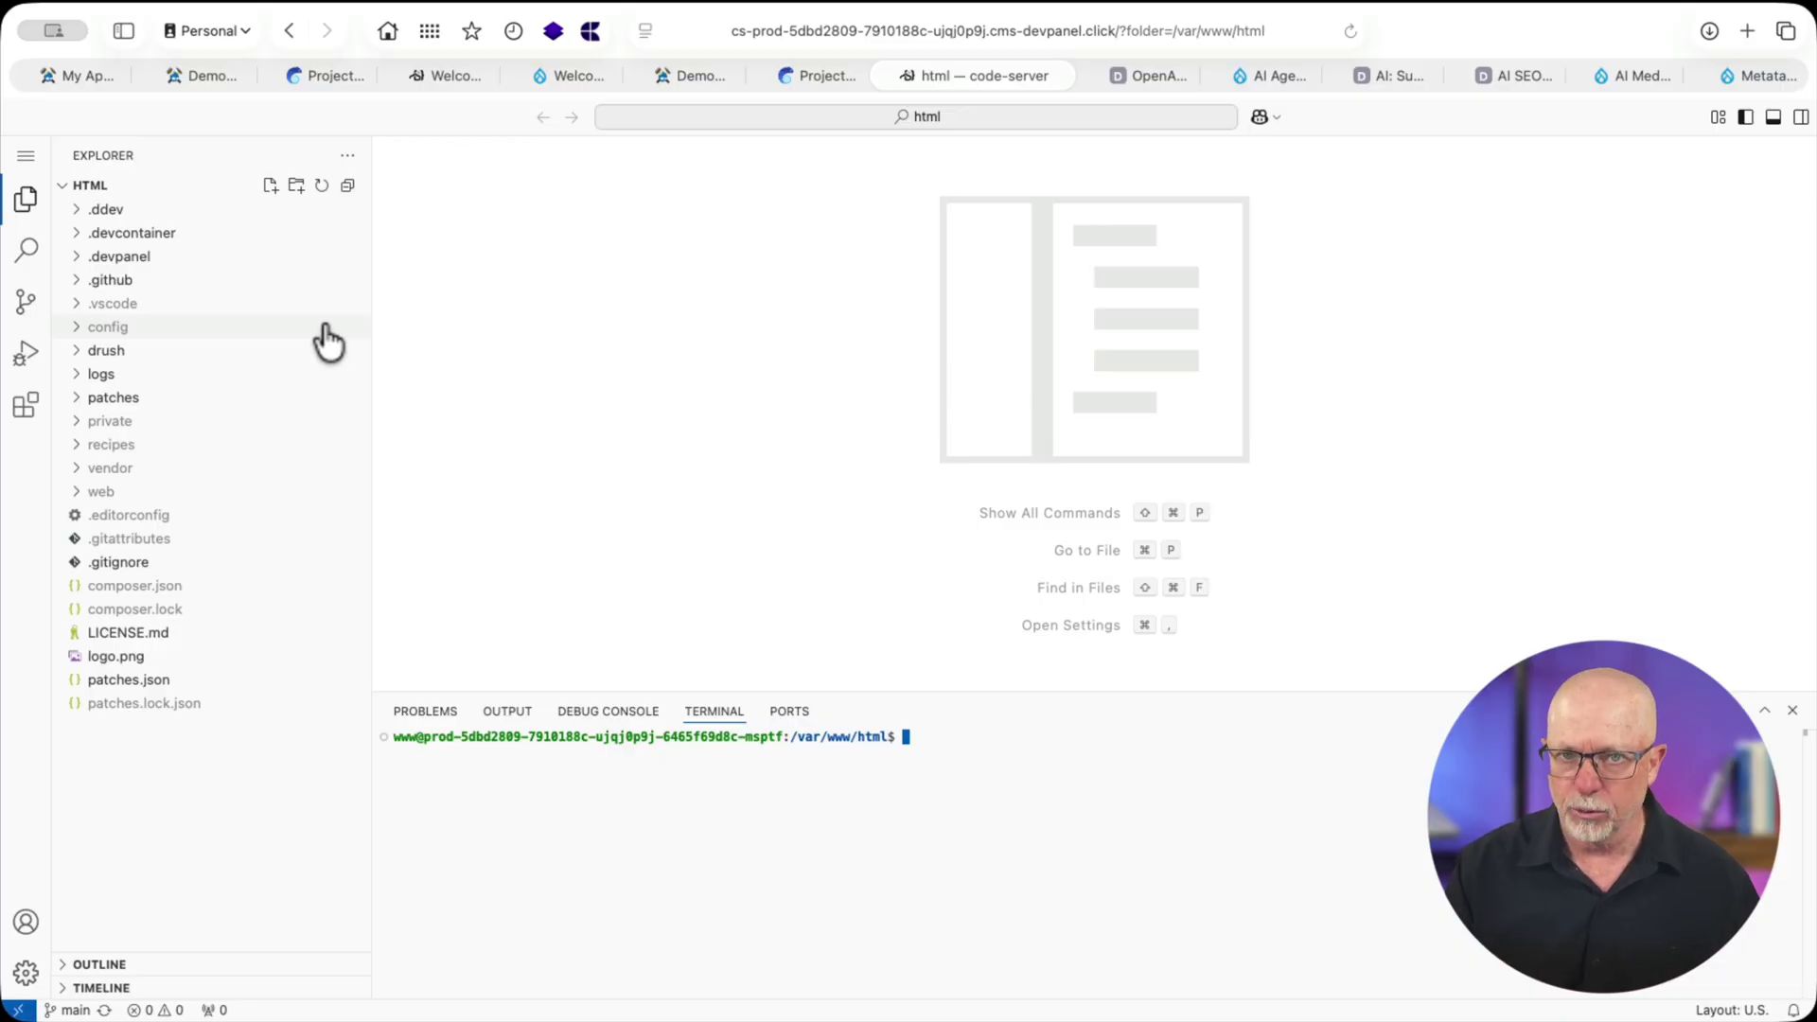
{"action": "key", "text": "super+equal"}
{"action": "key", "text": "super+equal"}
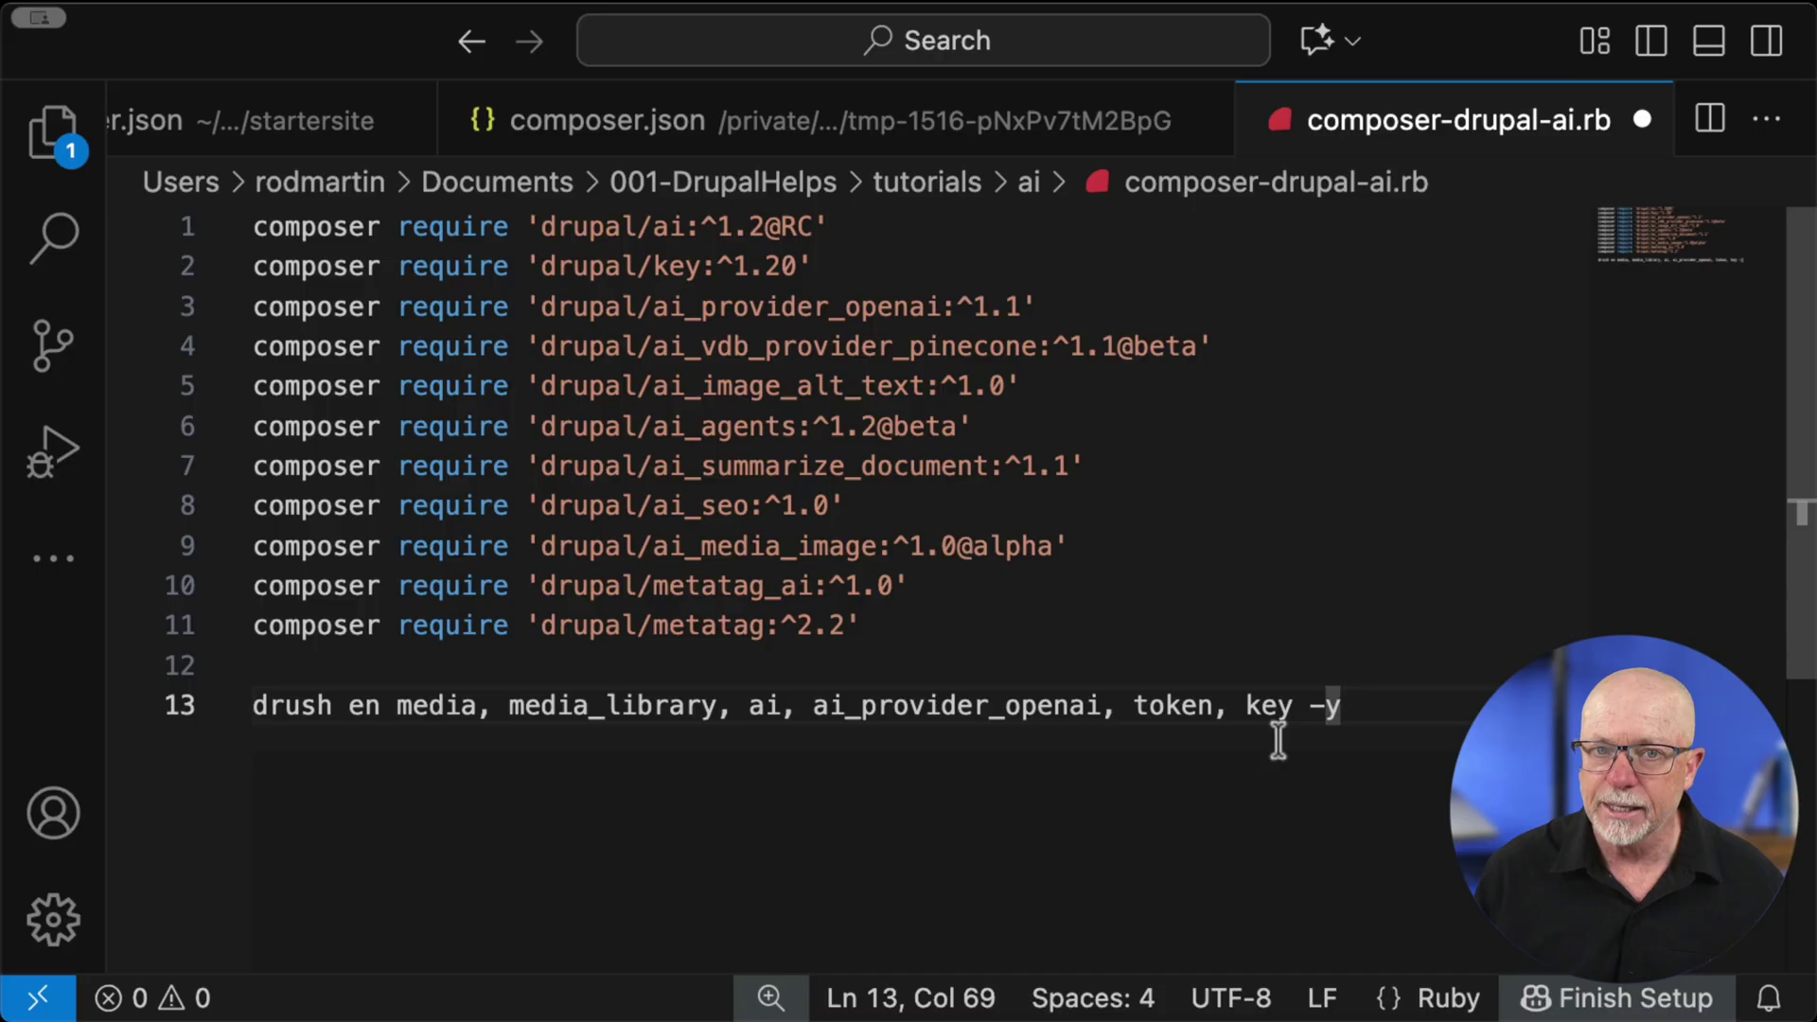
Run all the composer require commands from composer-drupal-ai.rb, drupal/ai:^1.2@RC through drupal/metatag:^2.2, in the code-server terminal of the html project
{"action": "left_click_drag", "start_coordinate": [859, 626], "coordinate": [203, 223]}
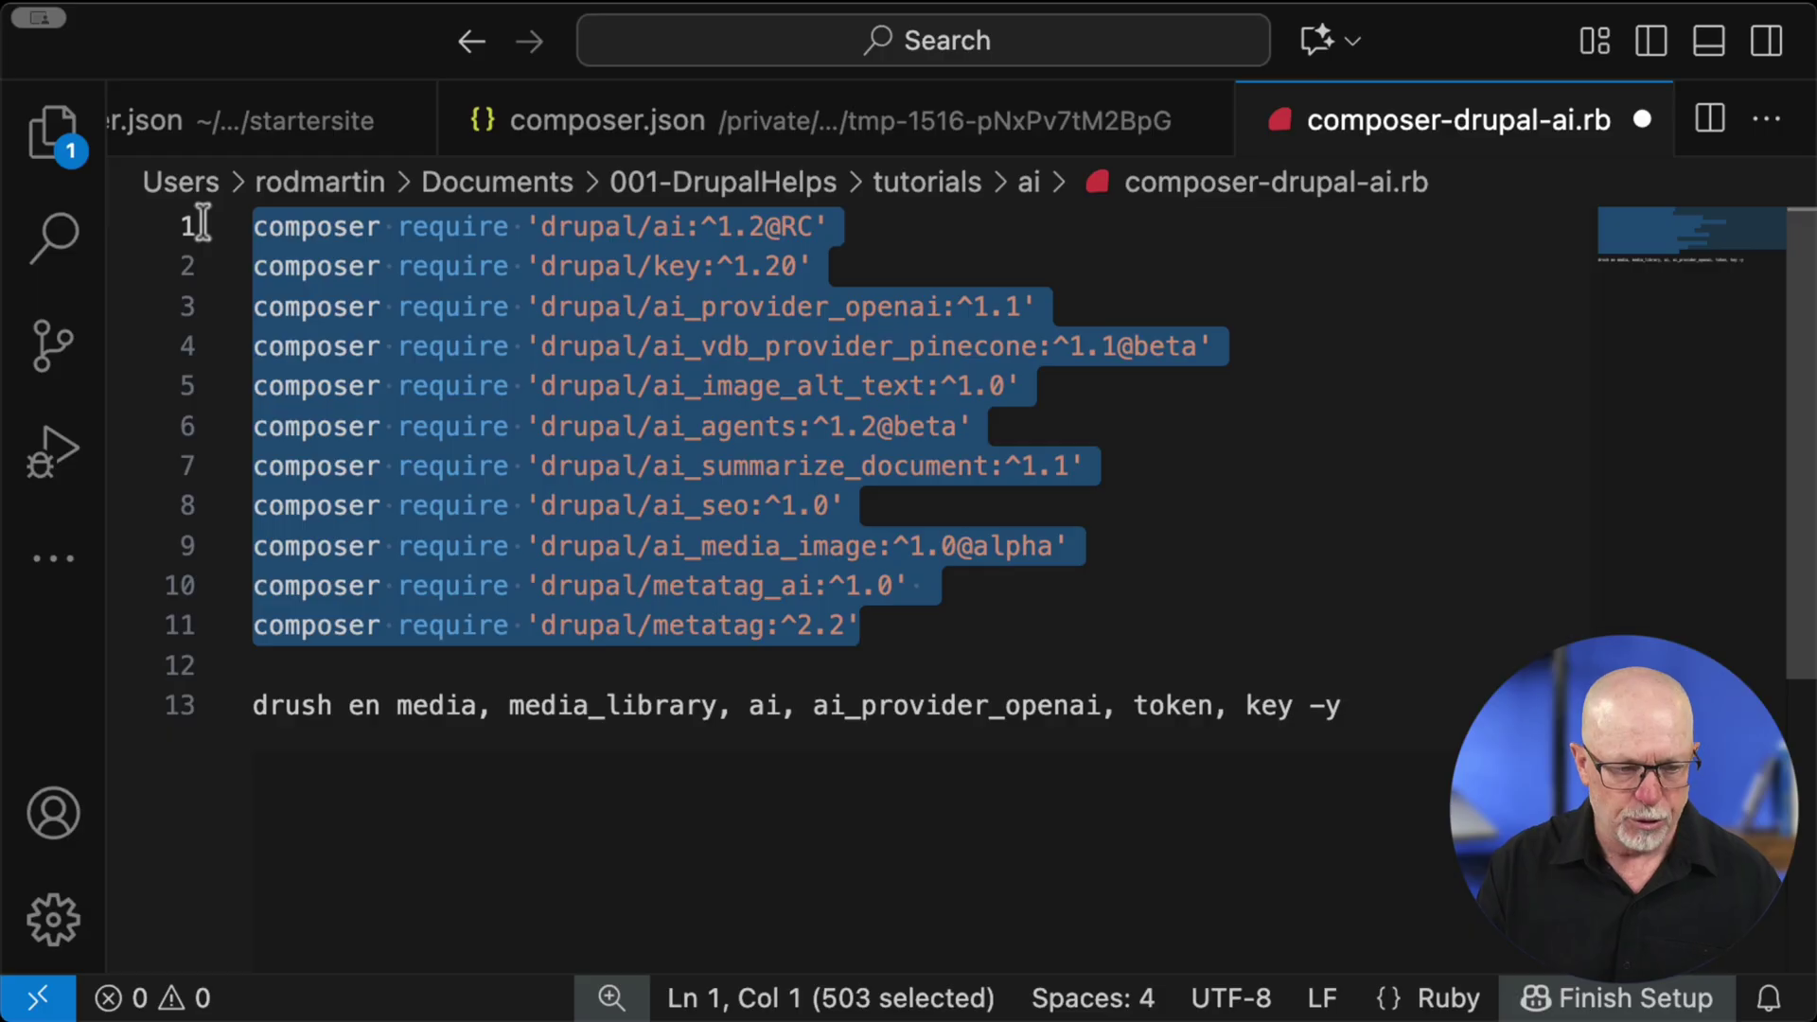
{"action": "key", "text": "super+Tab"}
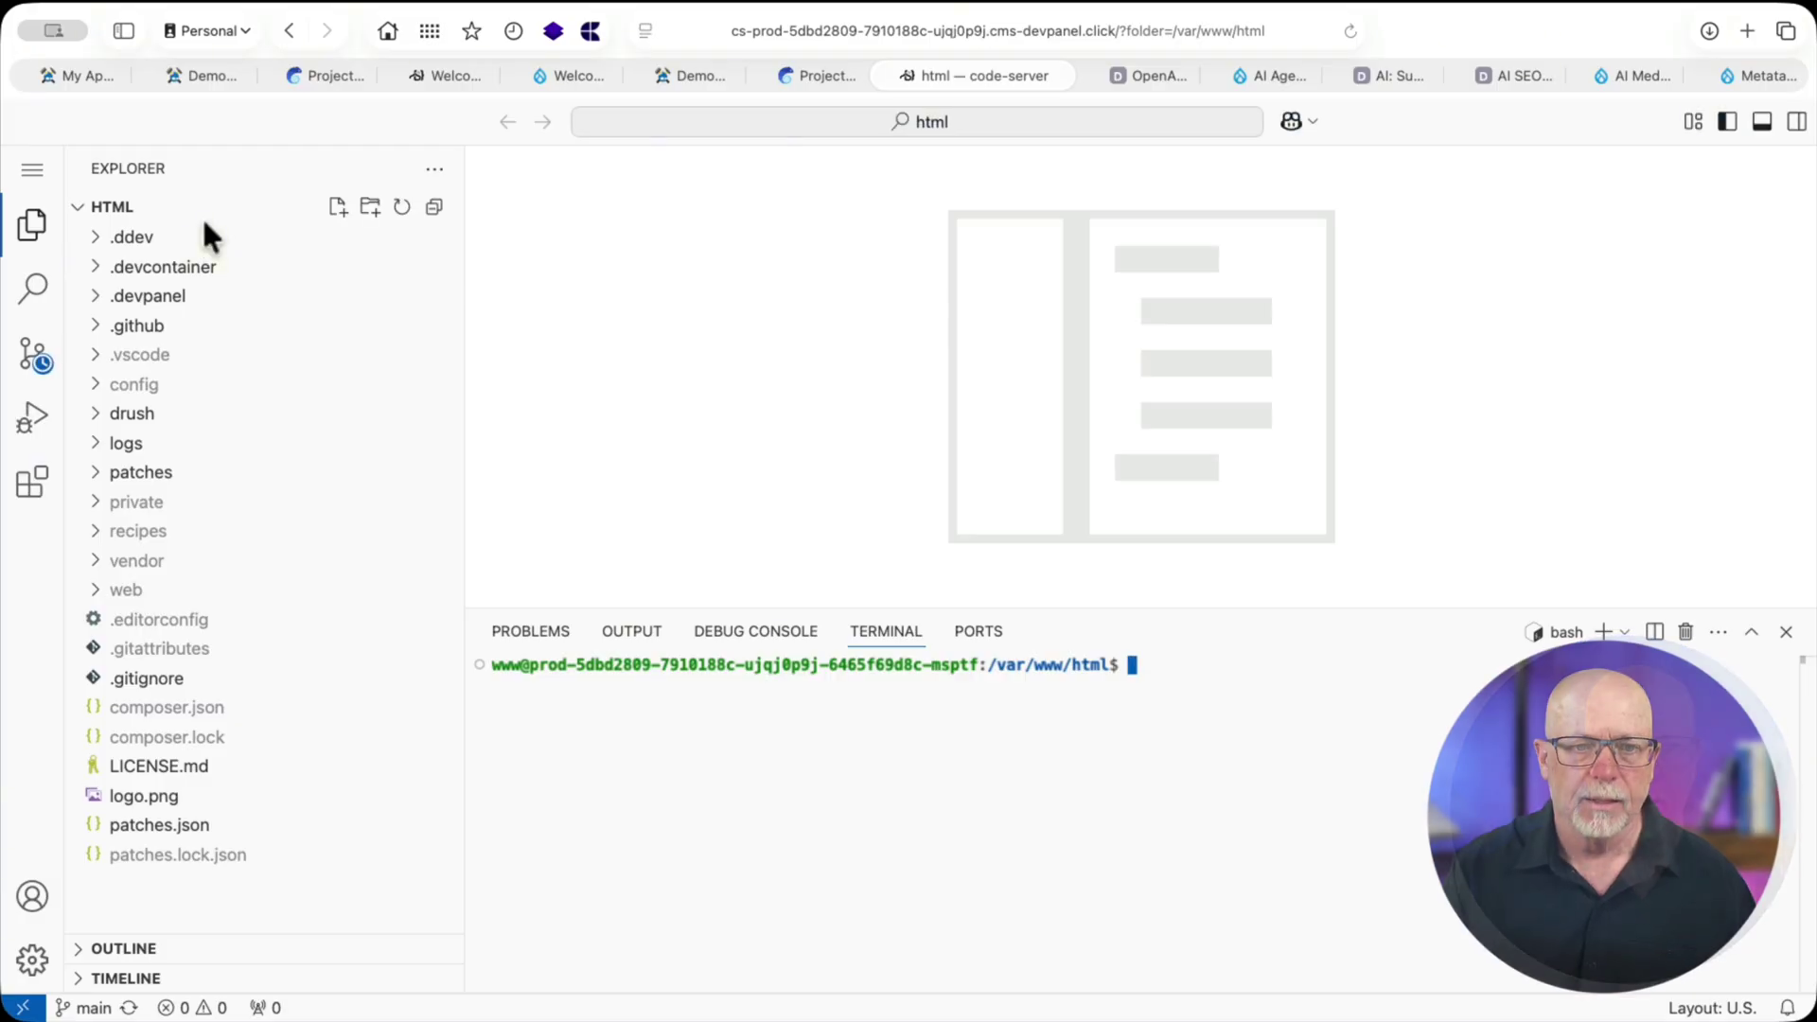
{"action": "key", "text": "super+v"}
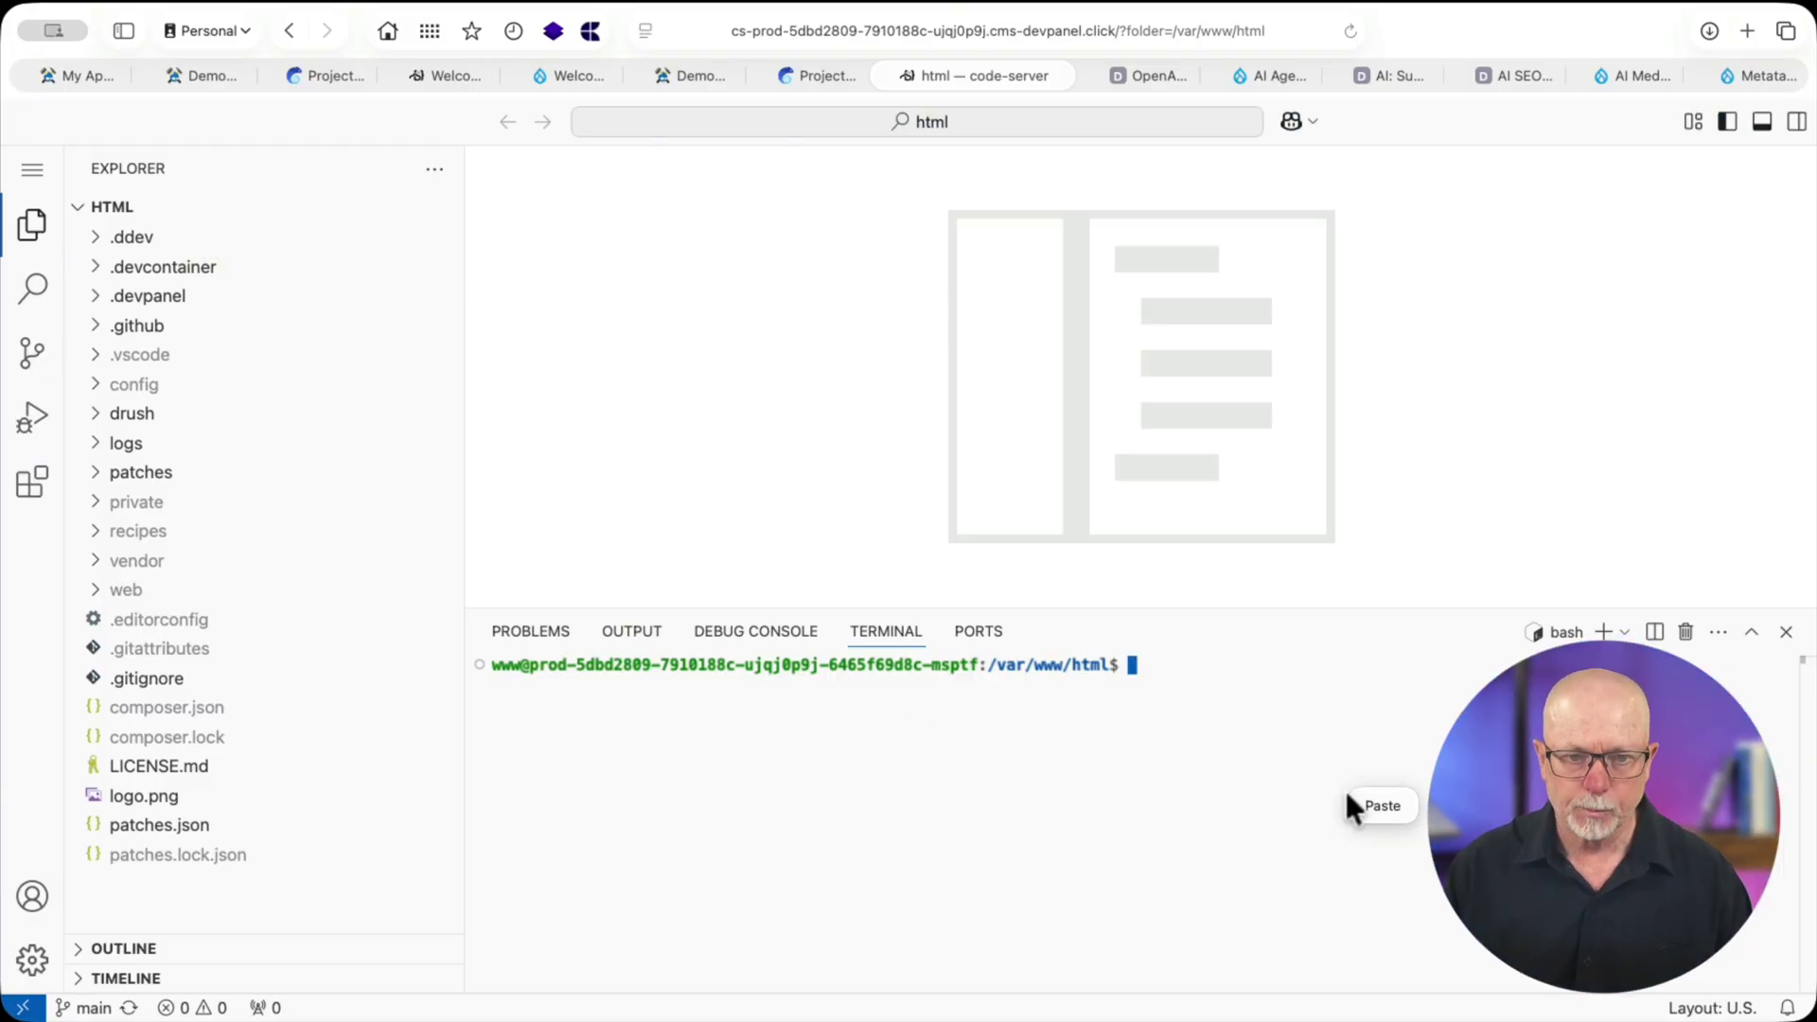
{"action": "left_click", "coordinate": [1383, 807]}
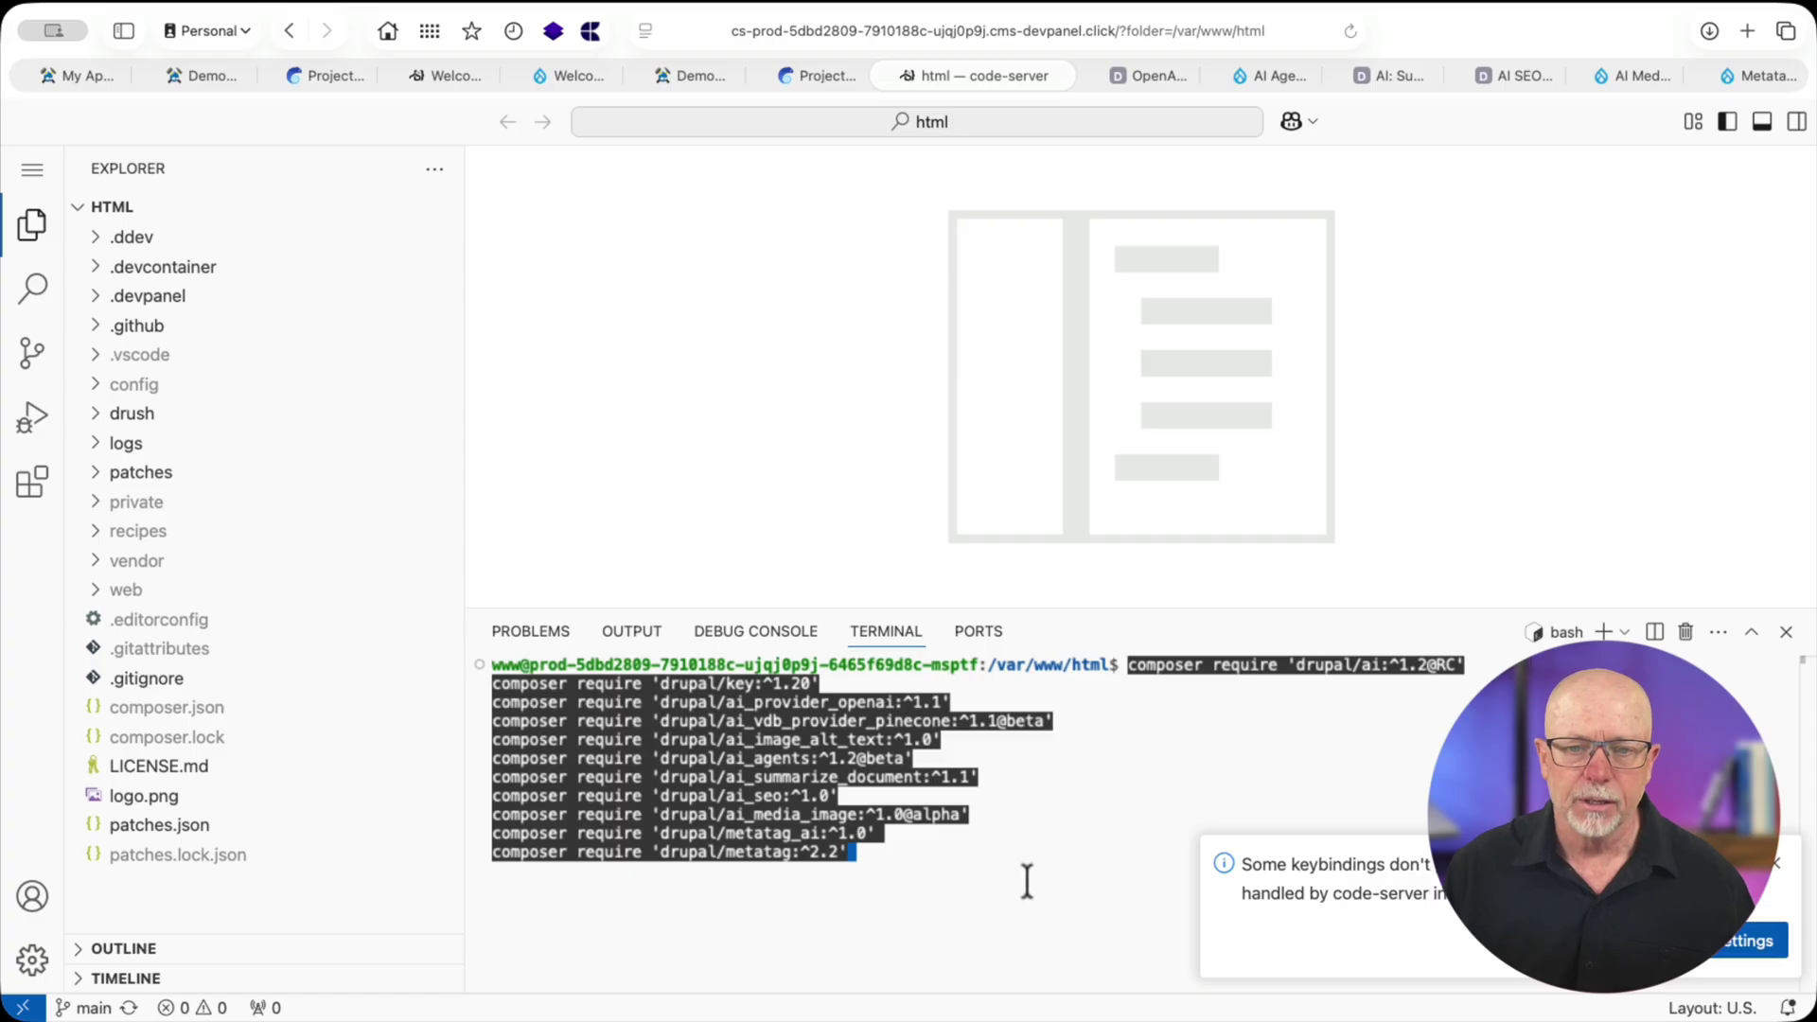
{"action": "key", "text": "Return"}
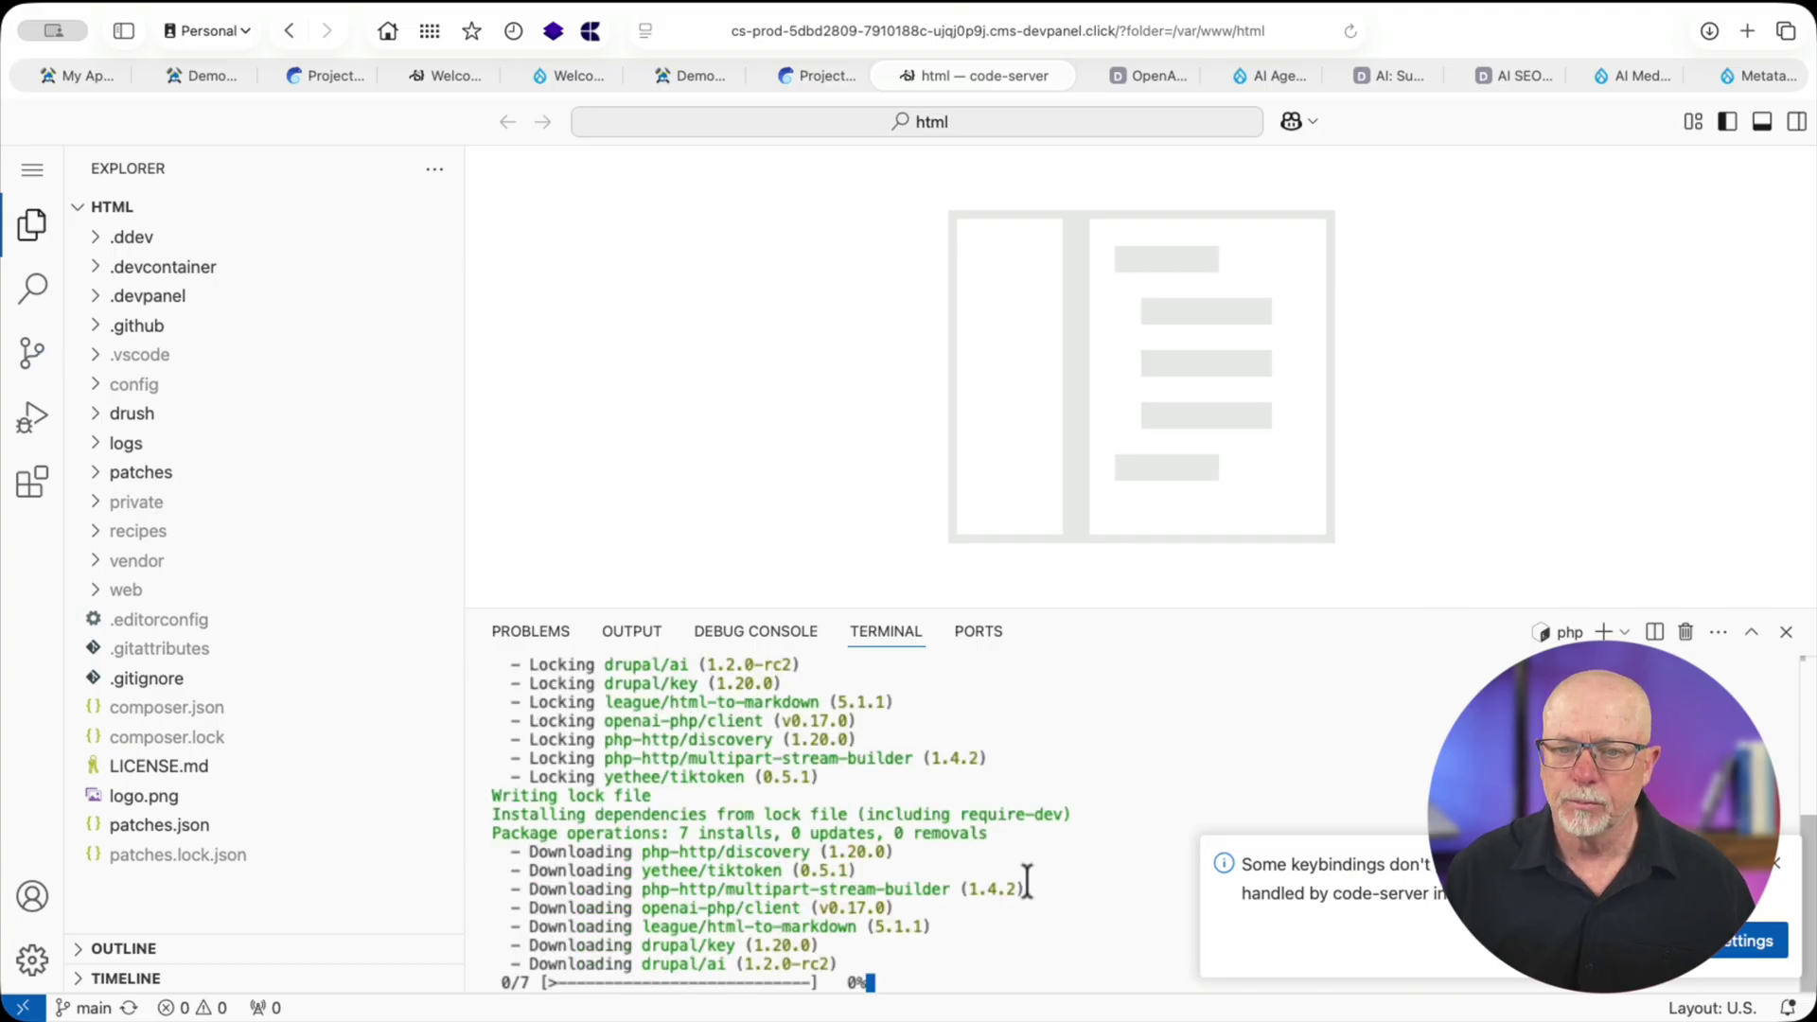
{"action": "left_click", "coordinate": [1775, 863]}
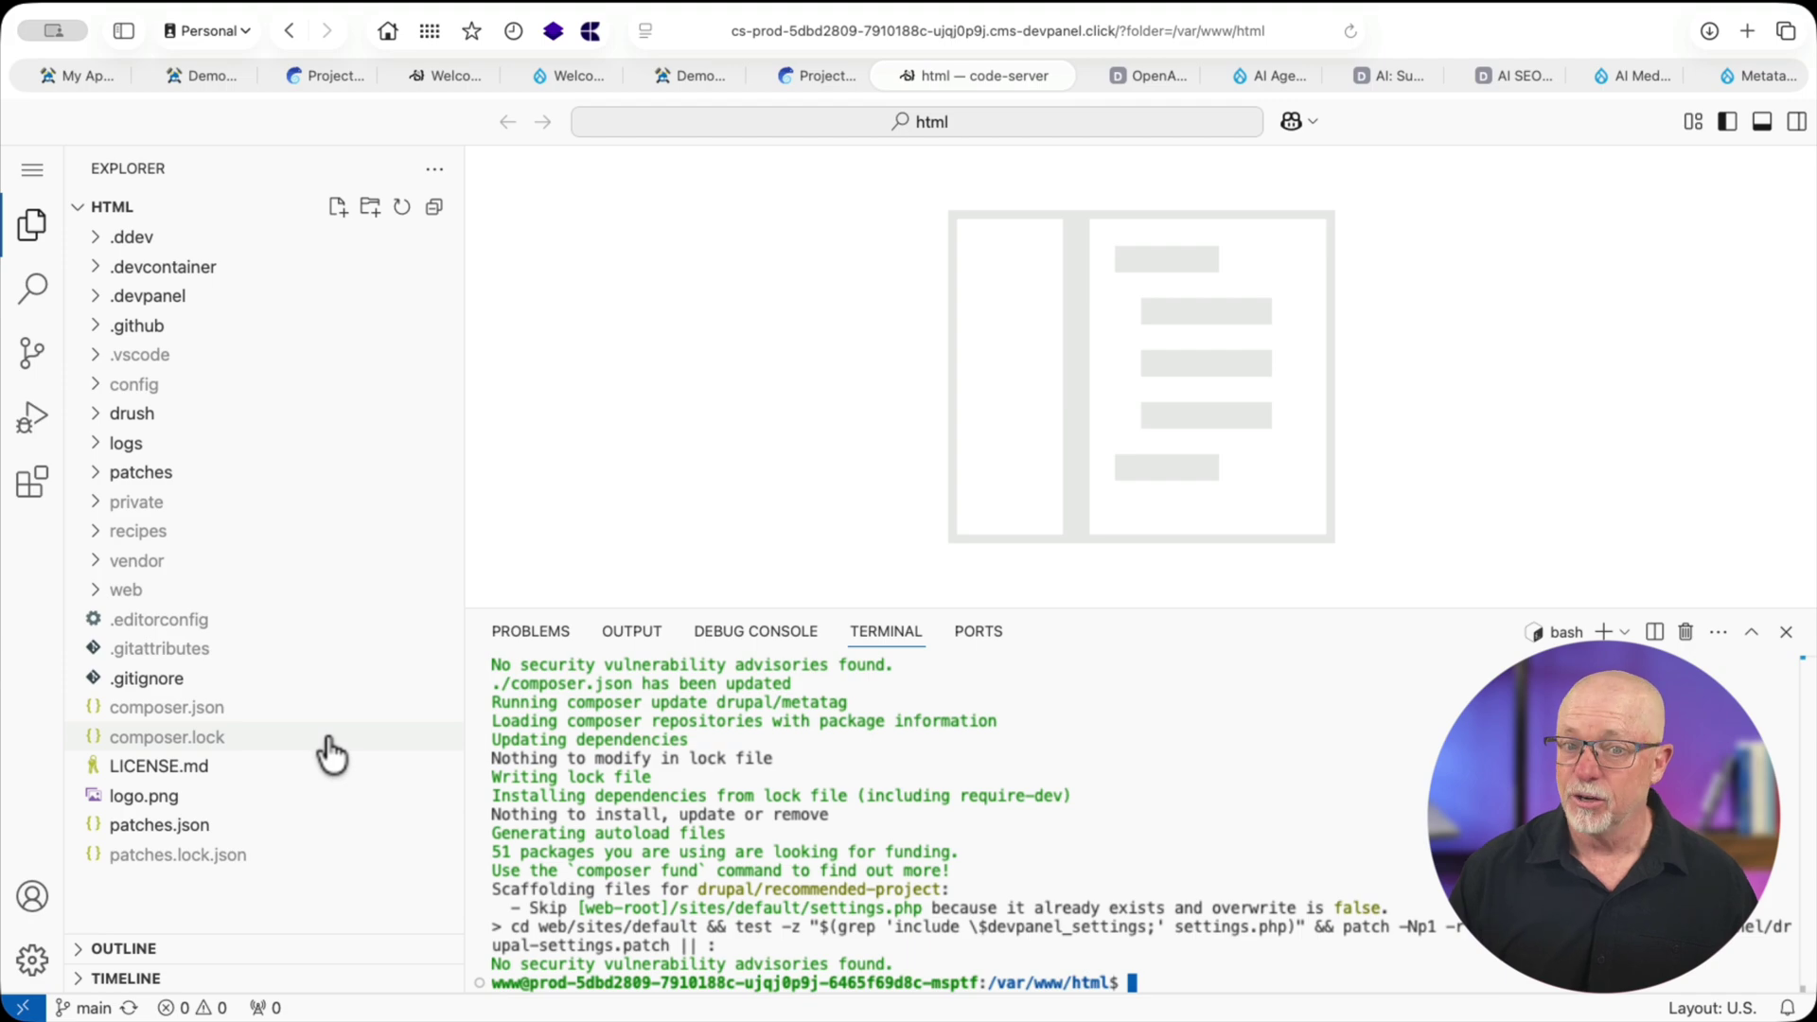
Enable the modules by running drush en media, media_library, ai, ai_provider_openai, token, key -y in the terminal
{"action": "key", "text": "super+v"}
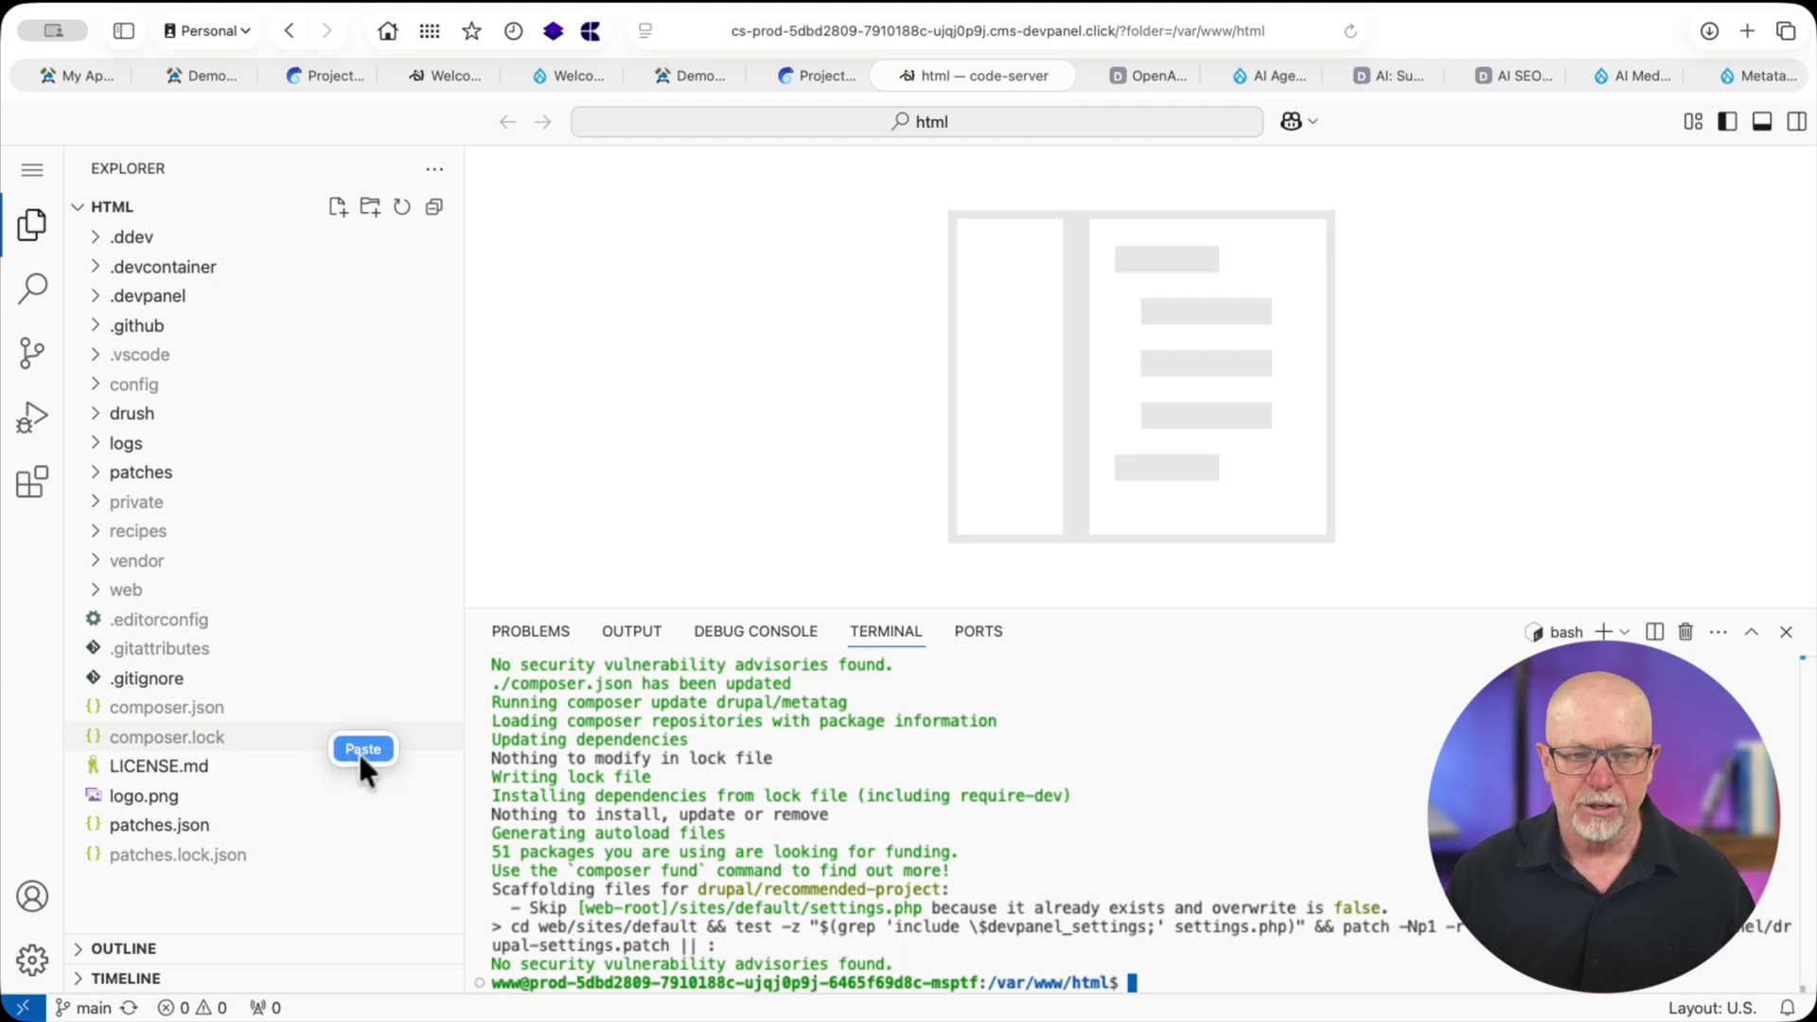
{"action": "left_click", "coordinate": [361, 755]}
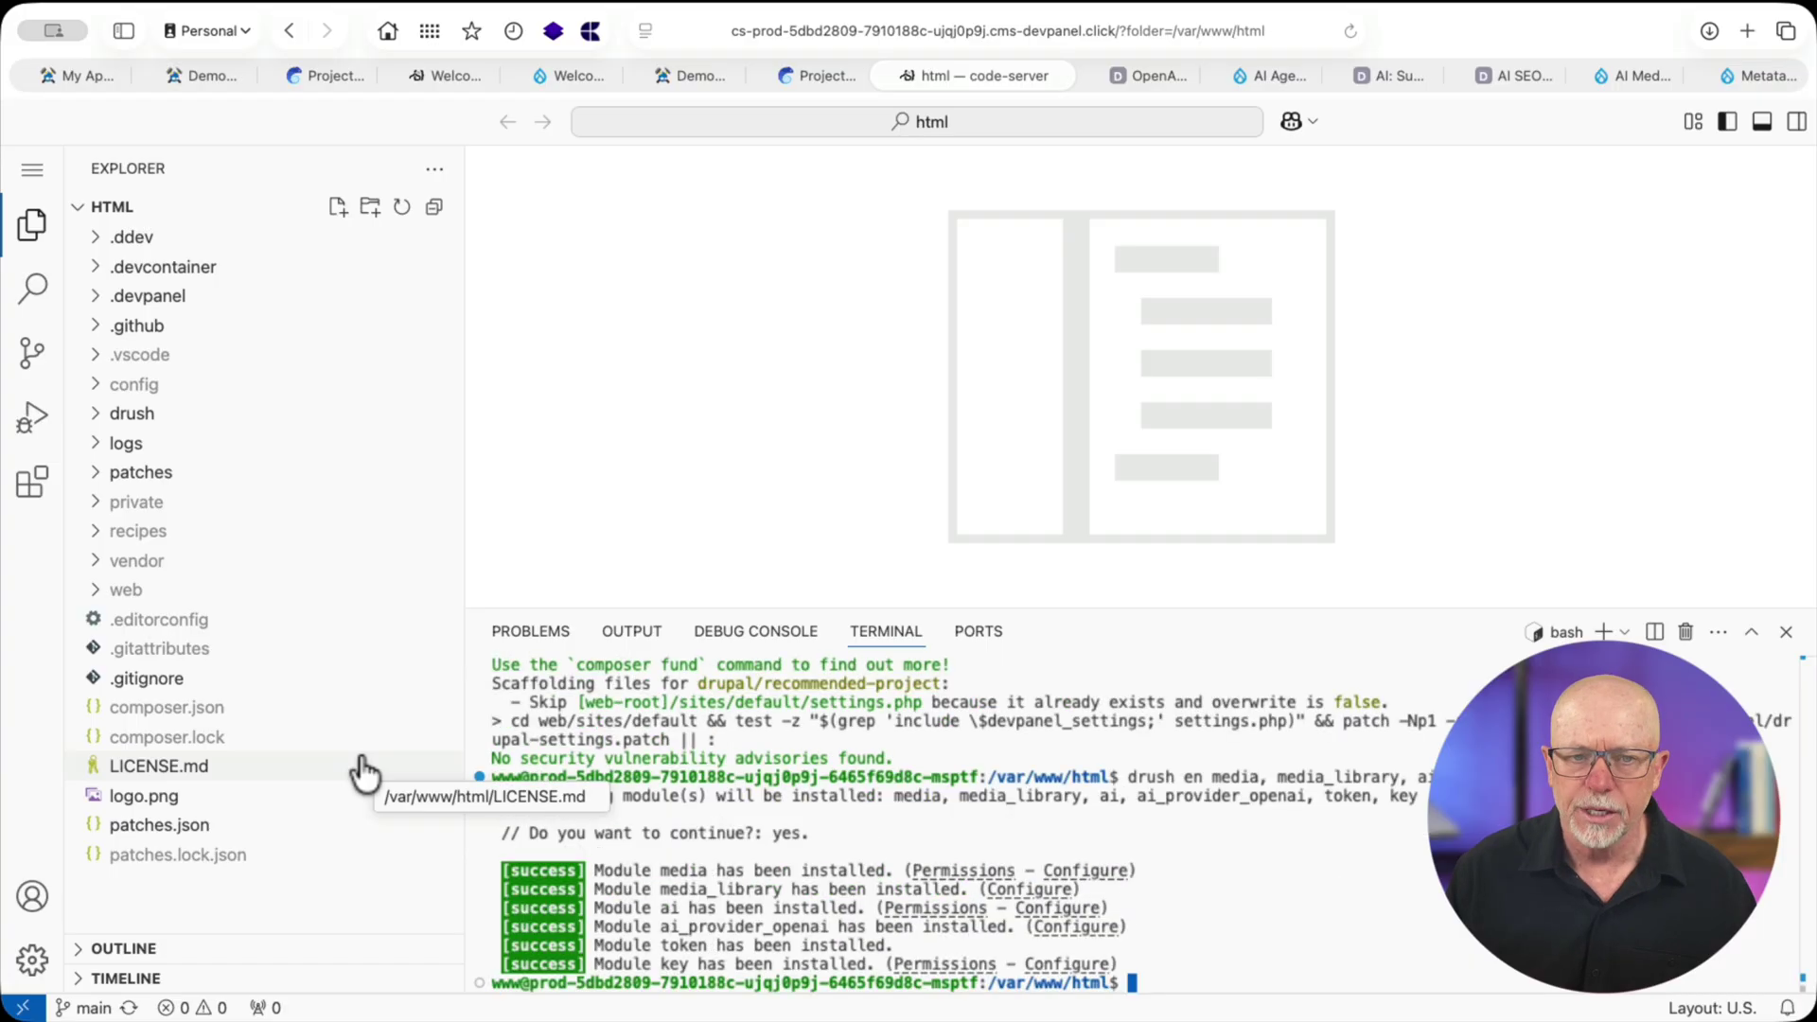
Return to the Demo Drupal 11 app, open its Drupal site, and go to the Extend page
{"action": "left_click", "coordinate": [708, 74]}
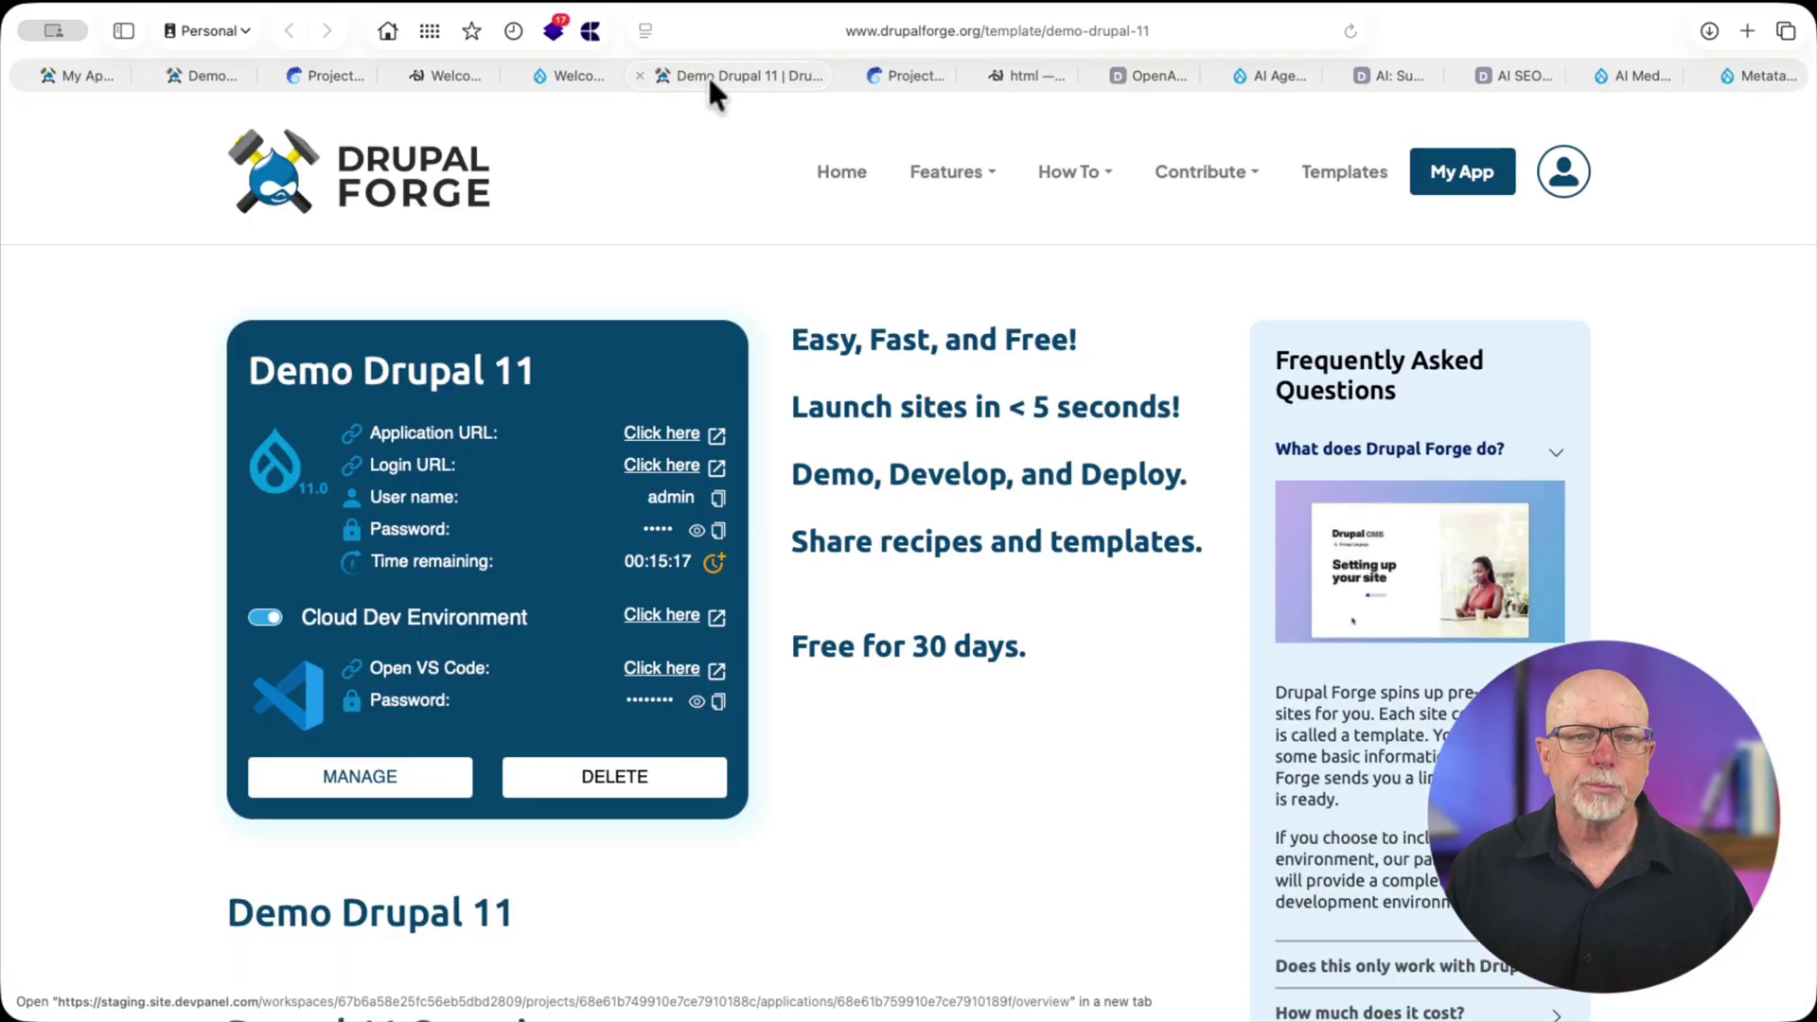
{"action": "left_click", "coordinate": [886, 73]}
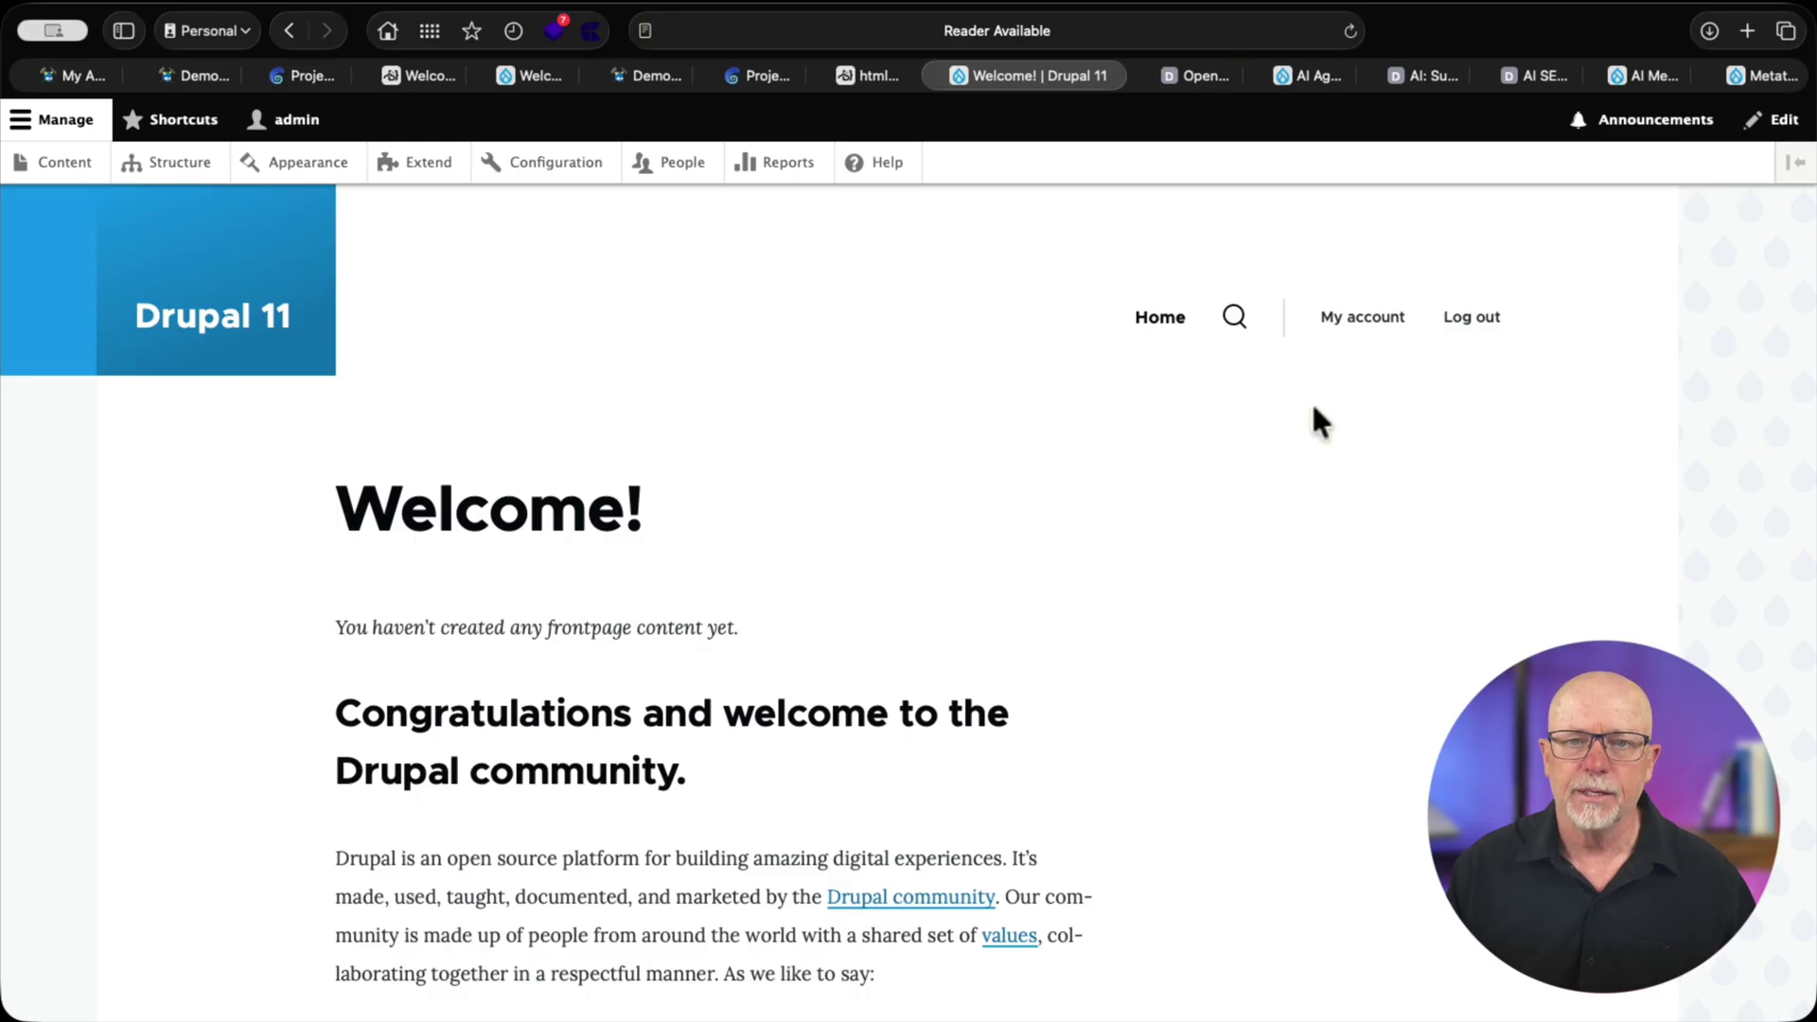
{"action": "left_click", "coordinate": [426, 166]}
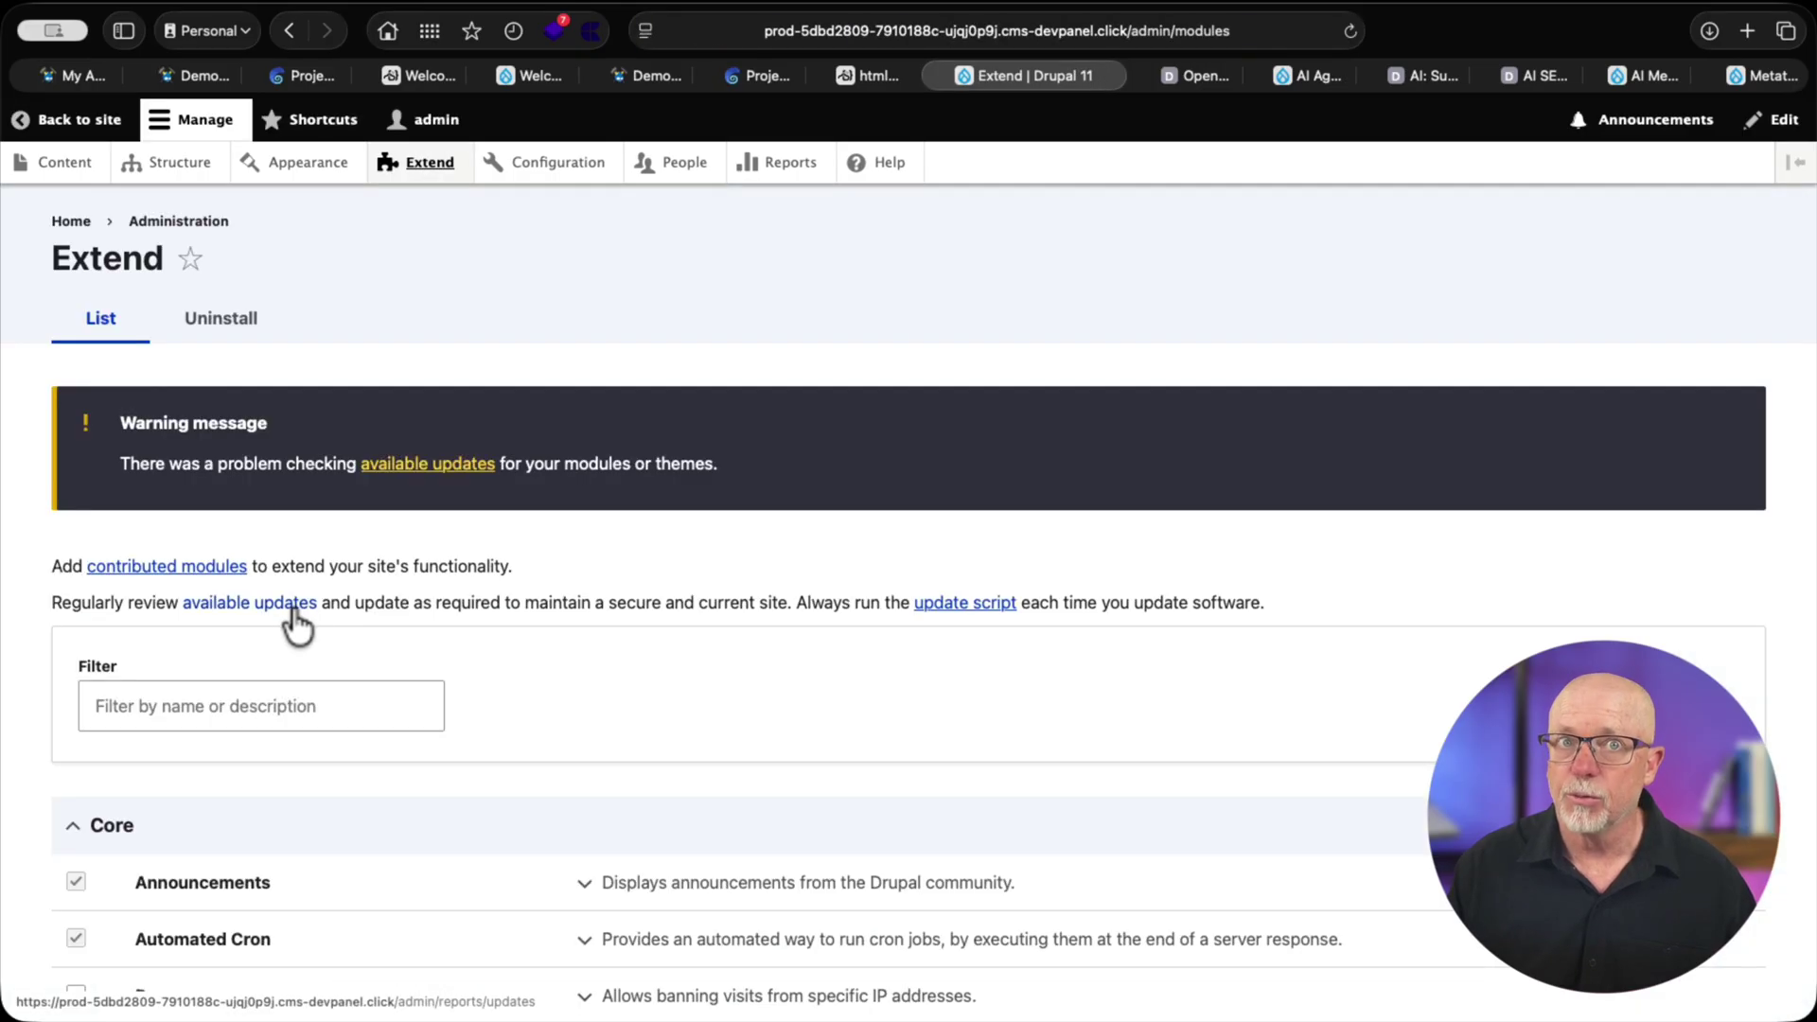
Examine the module list to check the Media, Media Library, AI Core, OpenAI Provider, Token and Key modules
{"action": "scroll", "coordinate": [333, 698], "scroll_direction": "down", "scroll_amount": 10}
{"action": "scroll", "coordinate": [327, 679], "scroll_direction": "down", "scroll_amount": 15}
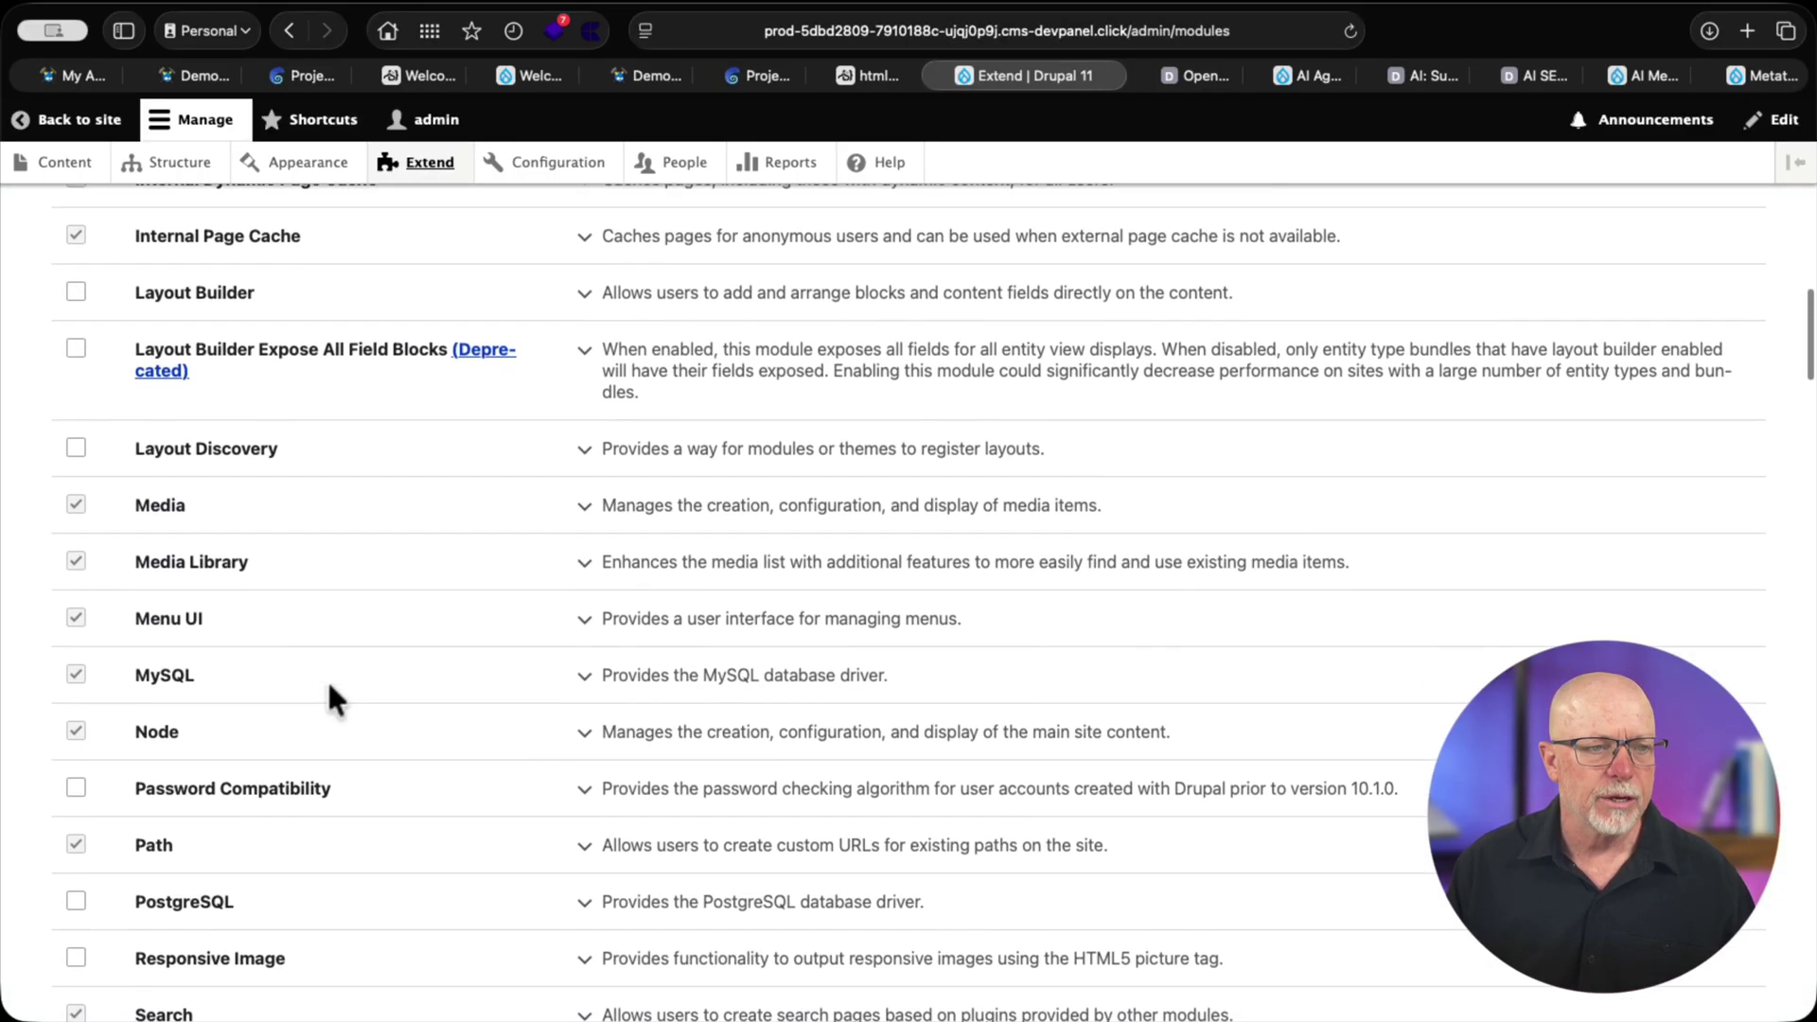
{"action": "scroll", "coordinate": [206, 617], "scroll_direction": "down", "scroll_amount": 12}
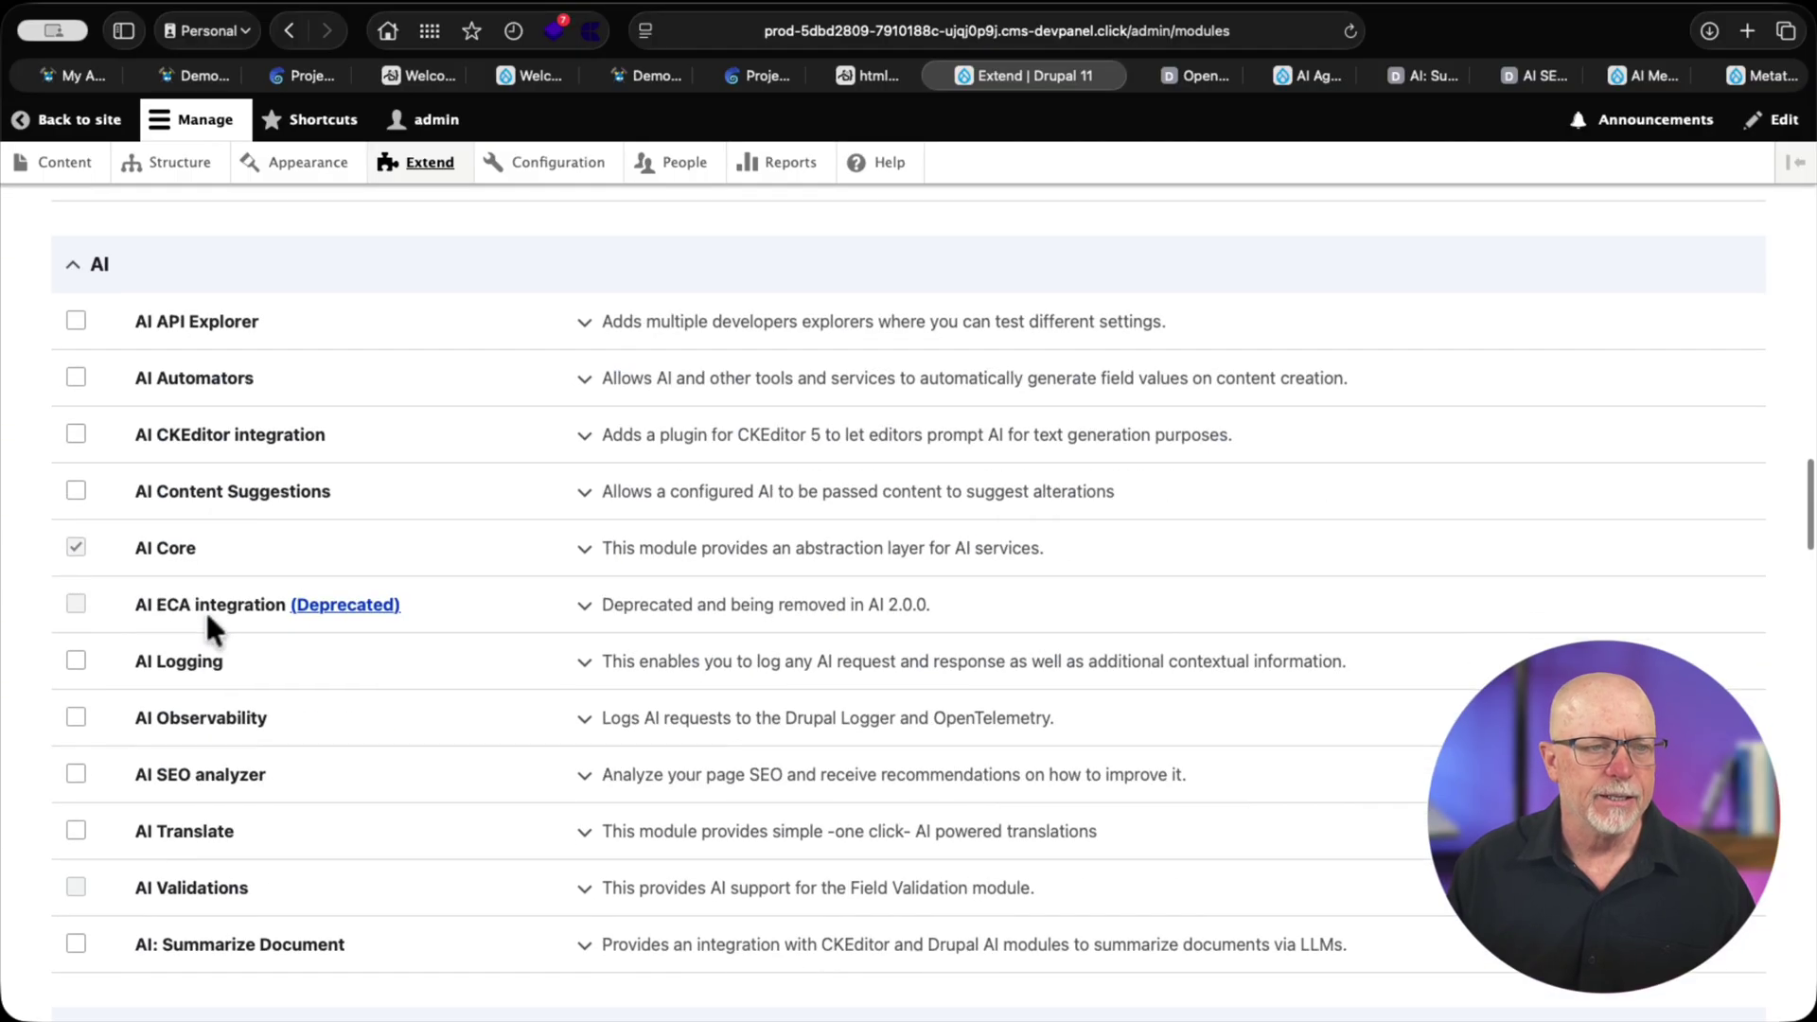
{"action": "scroll", "coordinate": [220, 561], "scroll_direction": "down", "scroll_amount": 10}
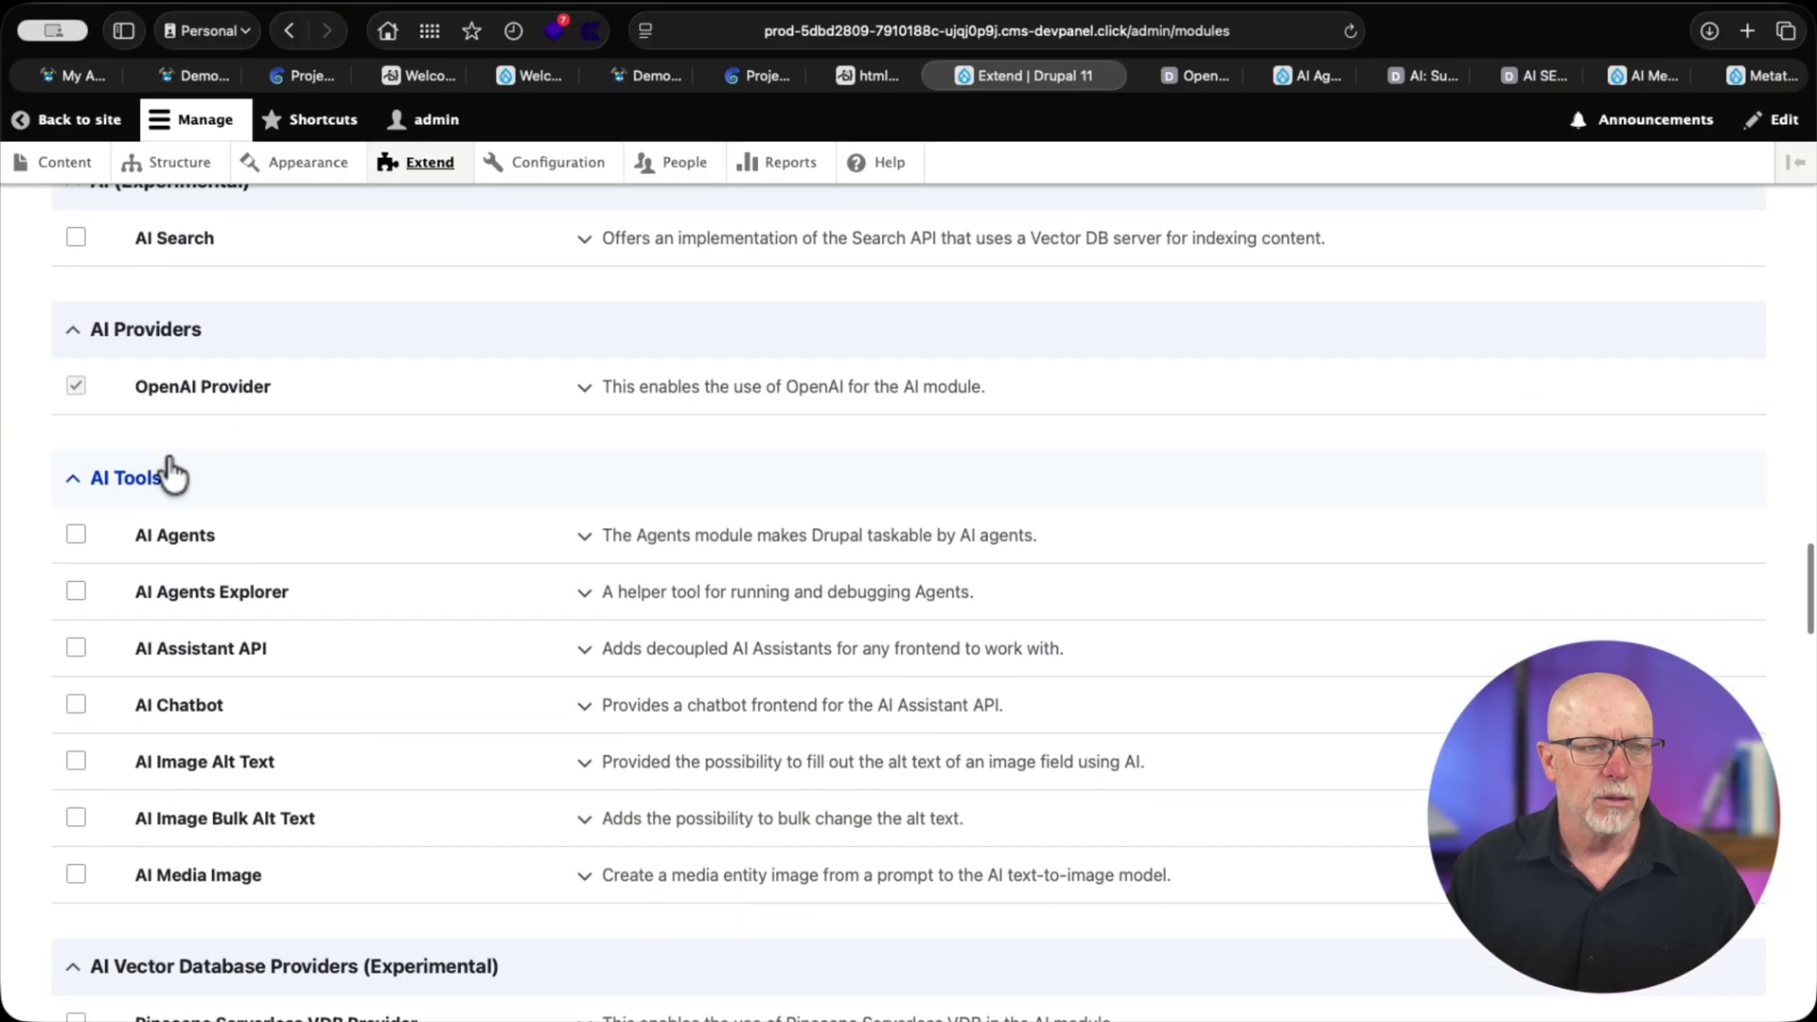
{"action": "scroll", "coordinate": [316, 526], "scroll_direction": "down", "scroll_amount": 6}
{"action": "scroll", "coordinate": [315, 518], "scroll_direction": "down", "scroll_amount": 20}
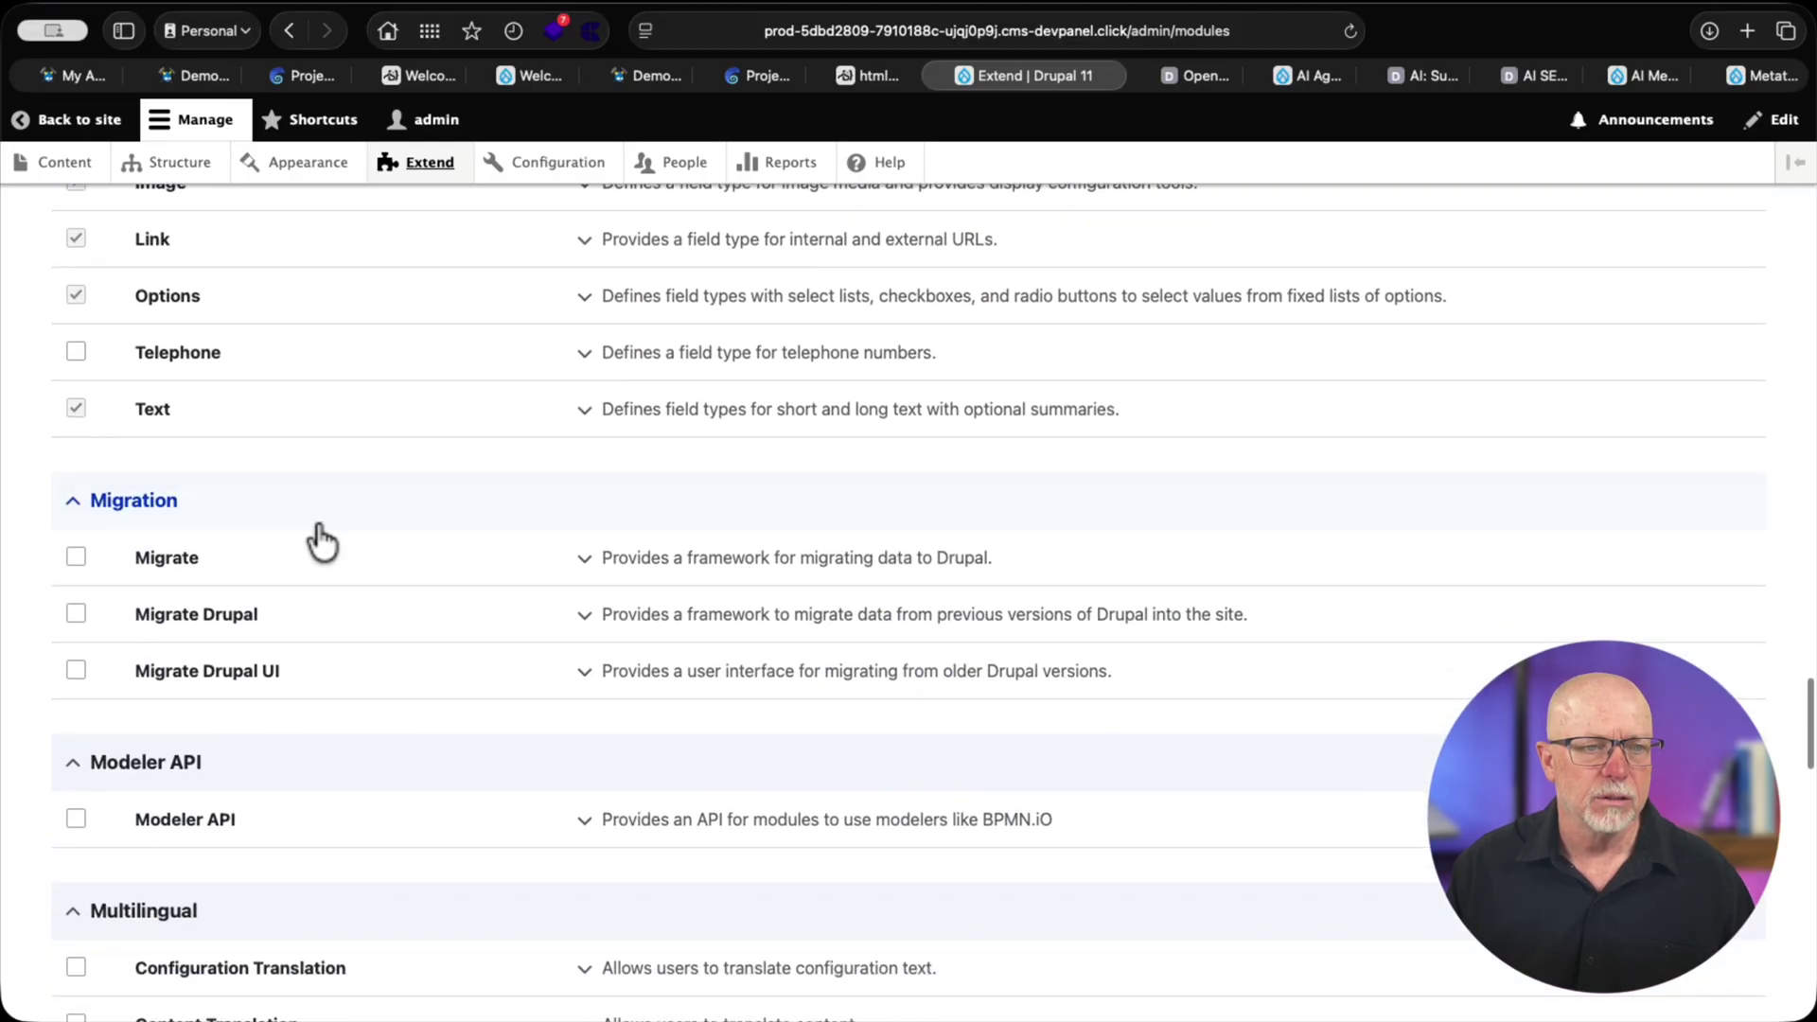
{"action": "scroll", "coordinate": [317, 527], "scroll_direction": "up", "scroll_amount": 2}
{"action": "scroll", "coordinate": [317, 528], "scroll_direction": "down", "scroll_amount": 7}
{"action": "scroll", "coordinate": [317, 527], "scroll_direction": "down", "scroll_amount": 12}
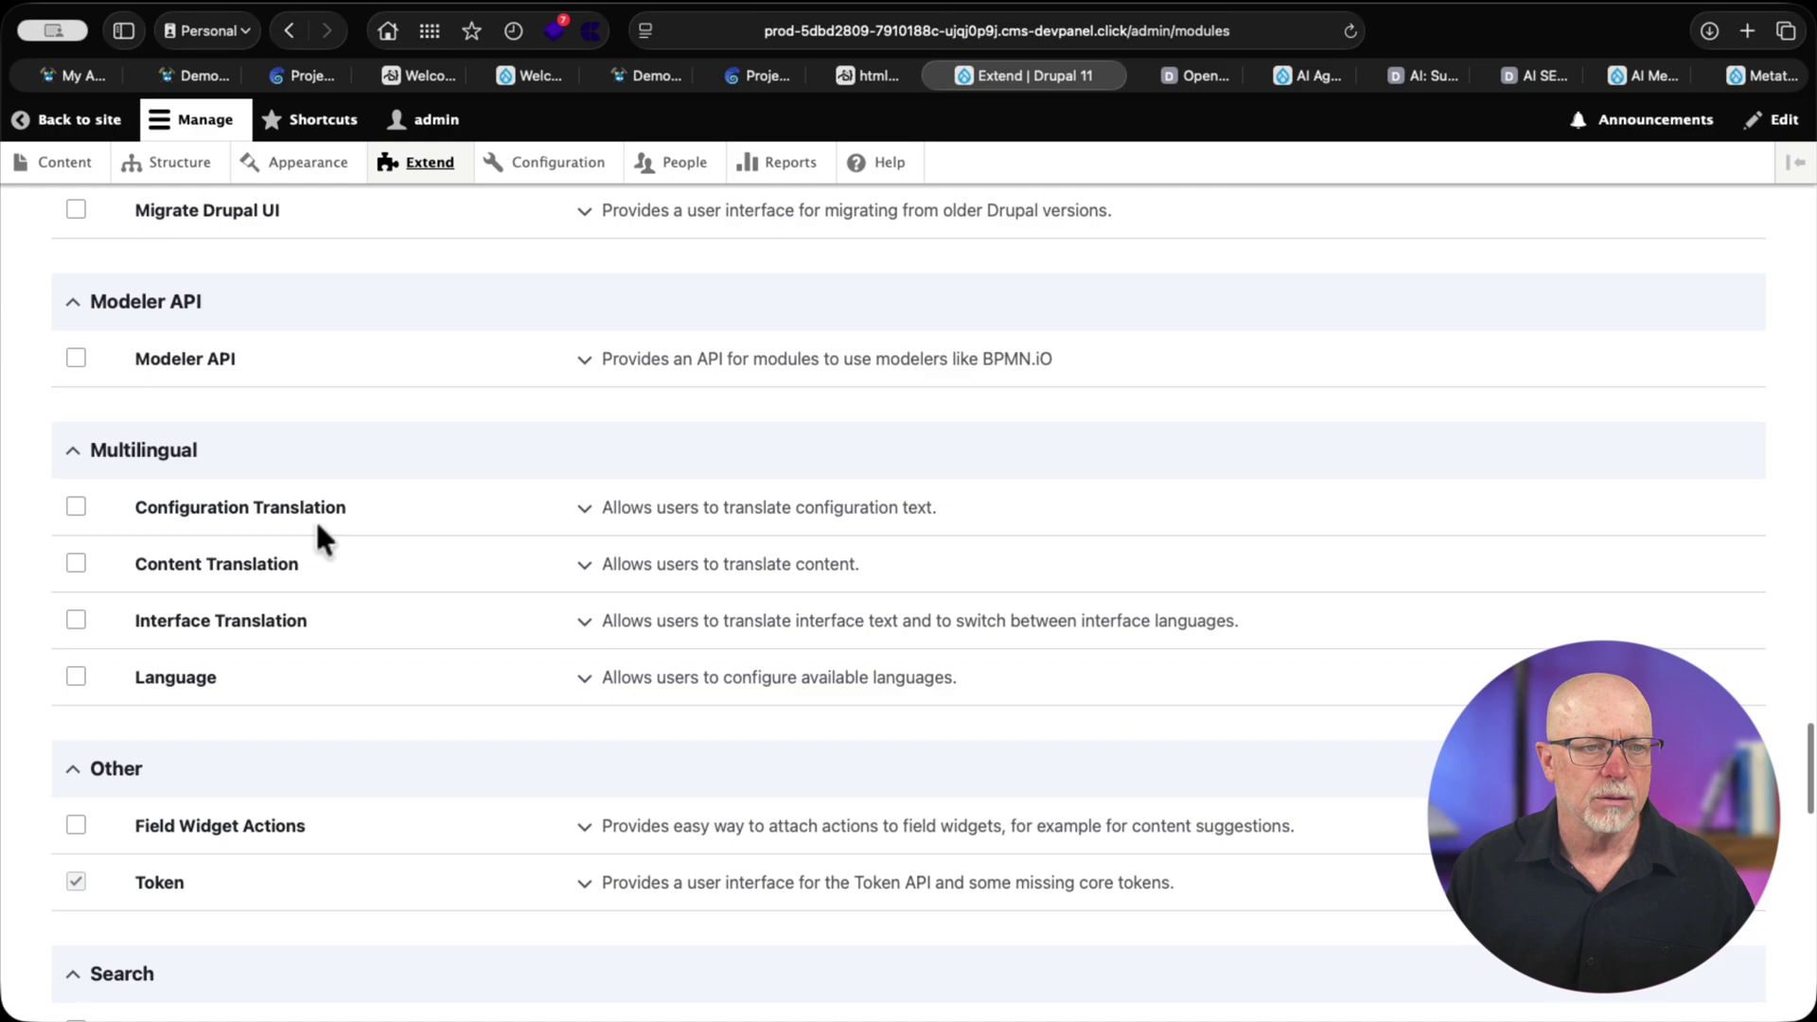
{"action": "scroll", "coordinate": [244, 514], "scroll_direction": "down", "scroll_amount": 8}
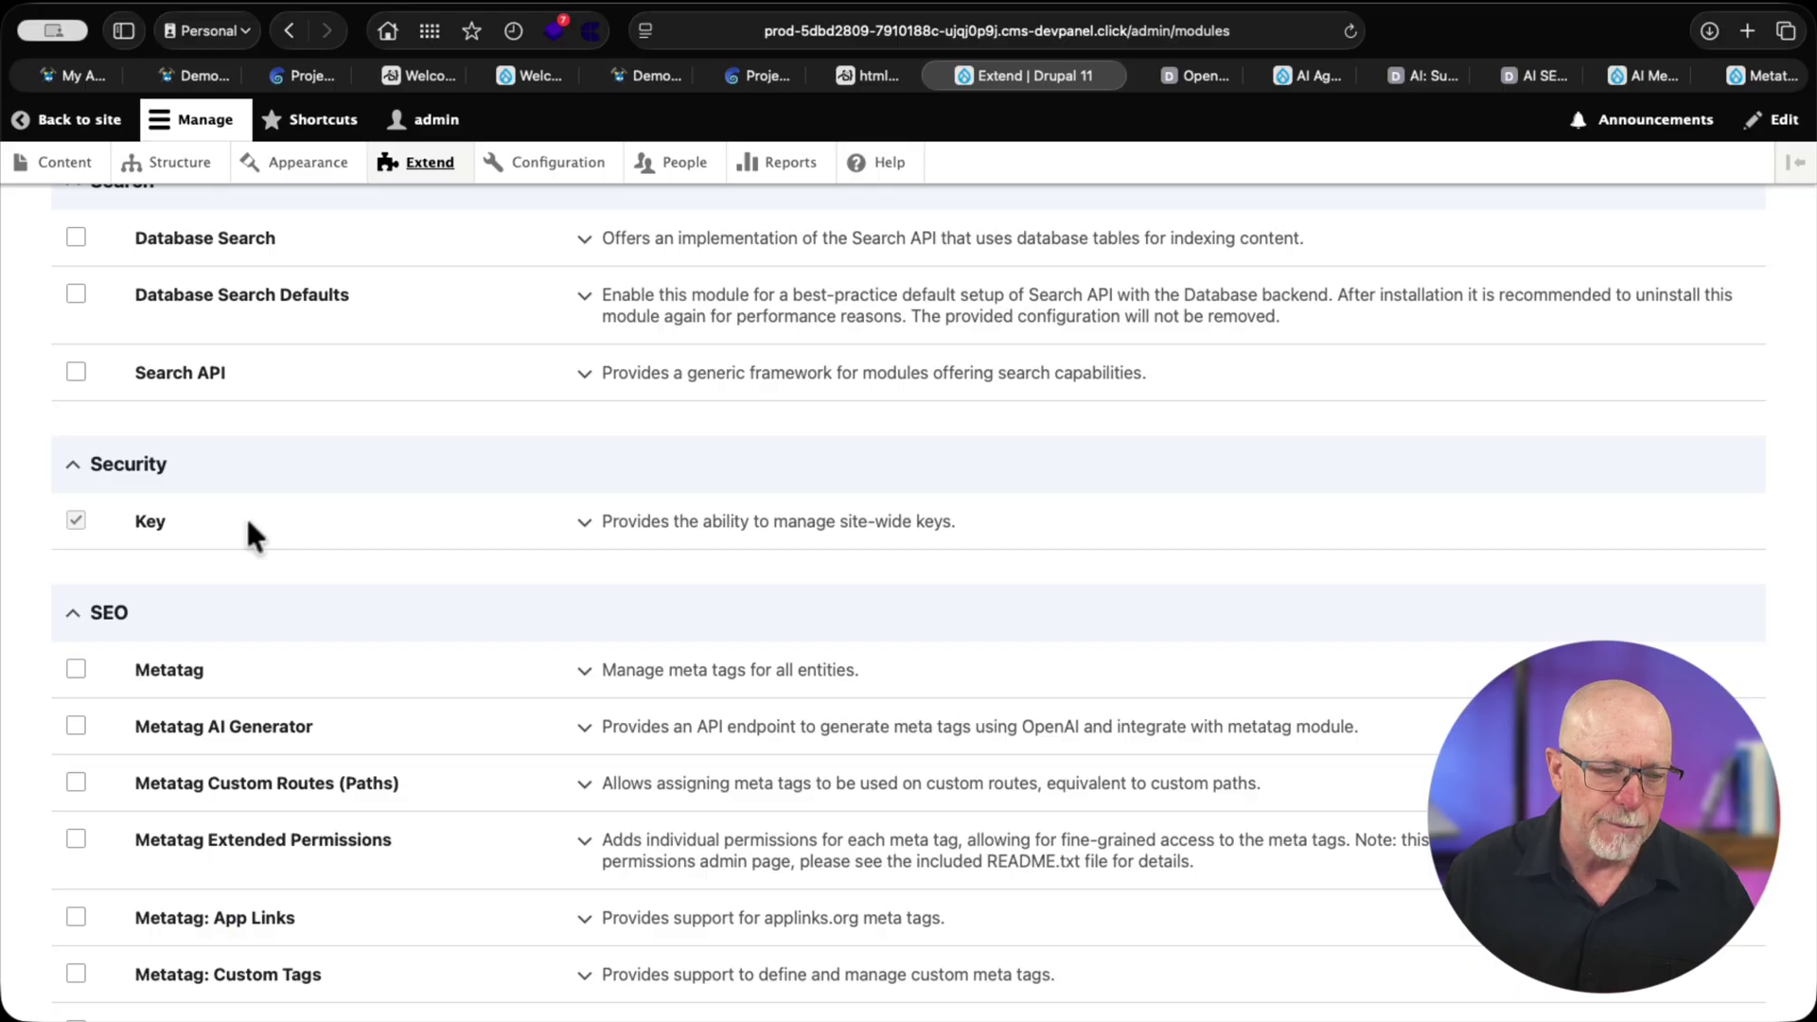
Open openai.com in a new tab, enter the API Platform, and open its organization settings
{"action": "key", "text": "super+t"}
{"action": "type", "text": "ope"}
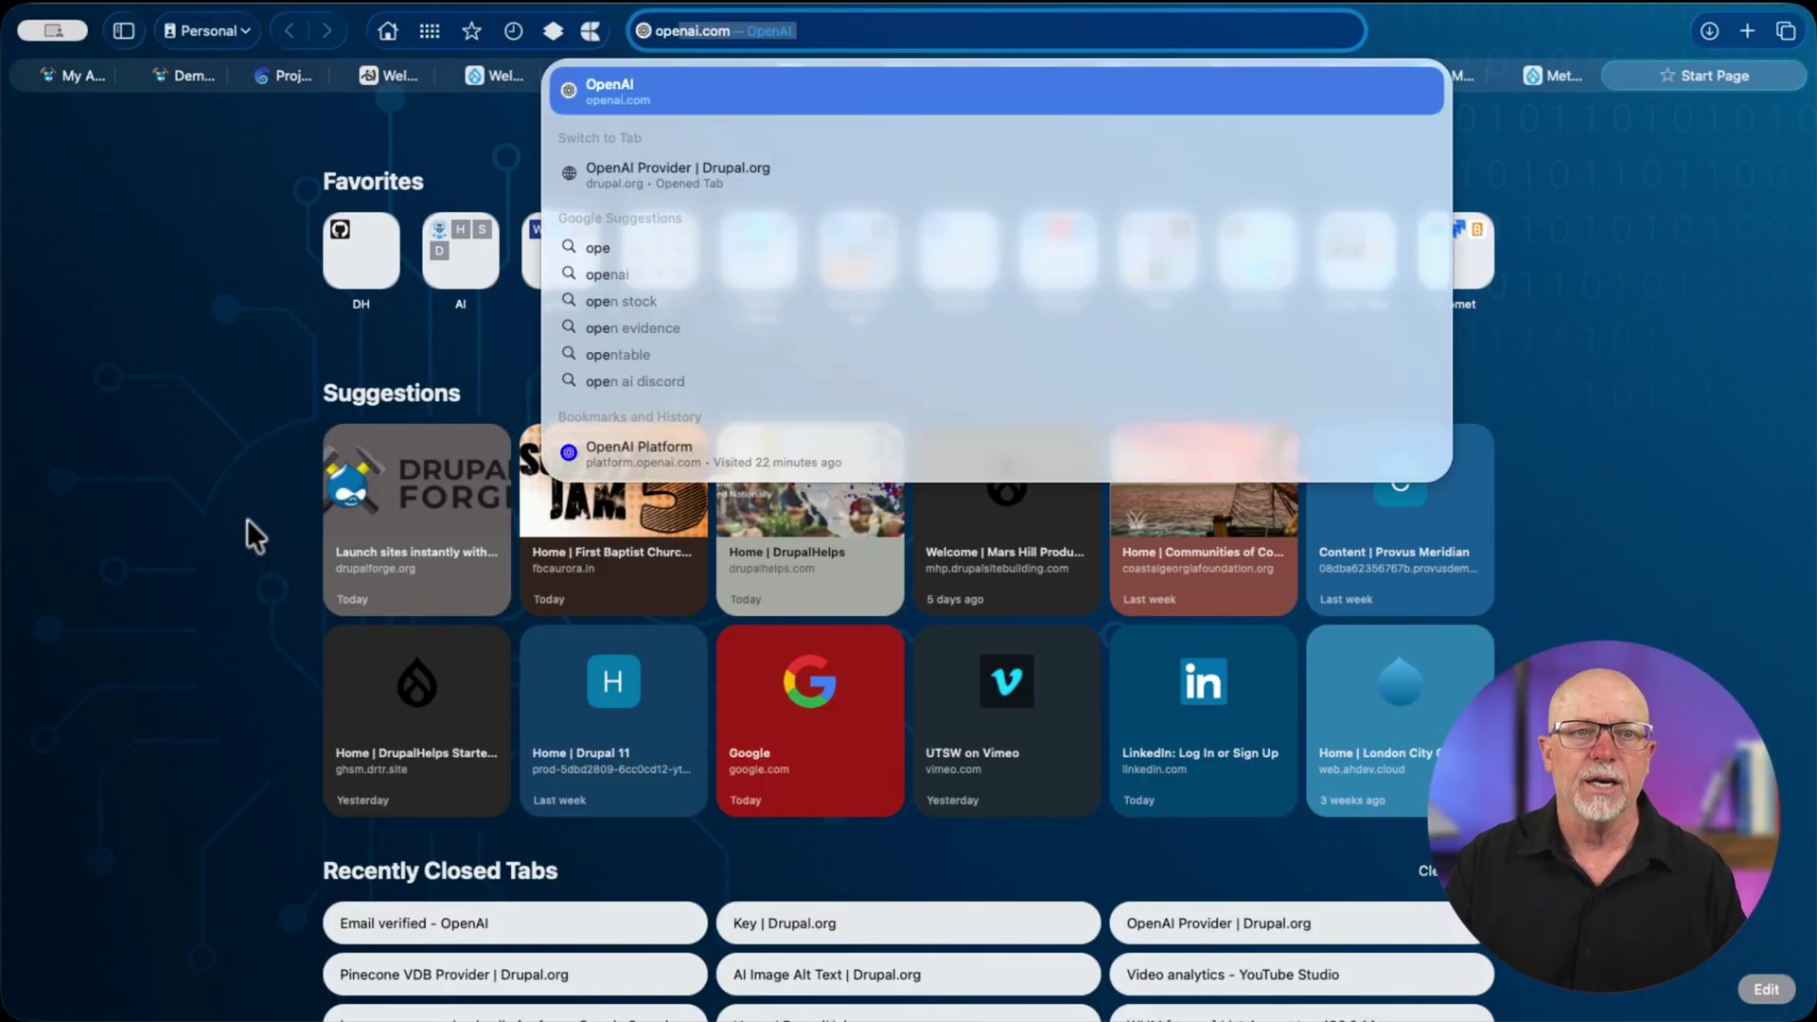
{"action": "key", "text": "Return"}
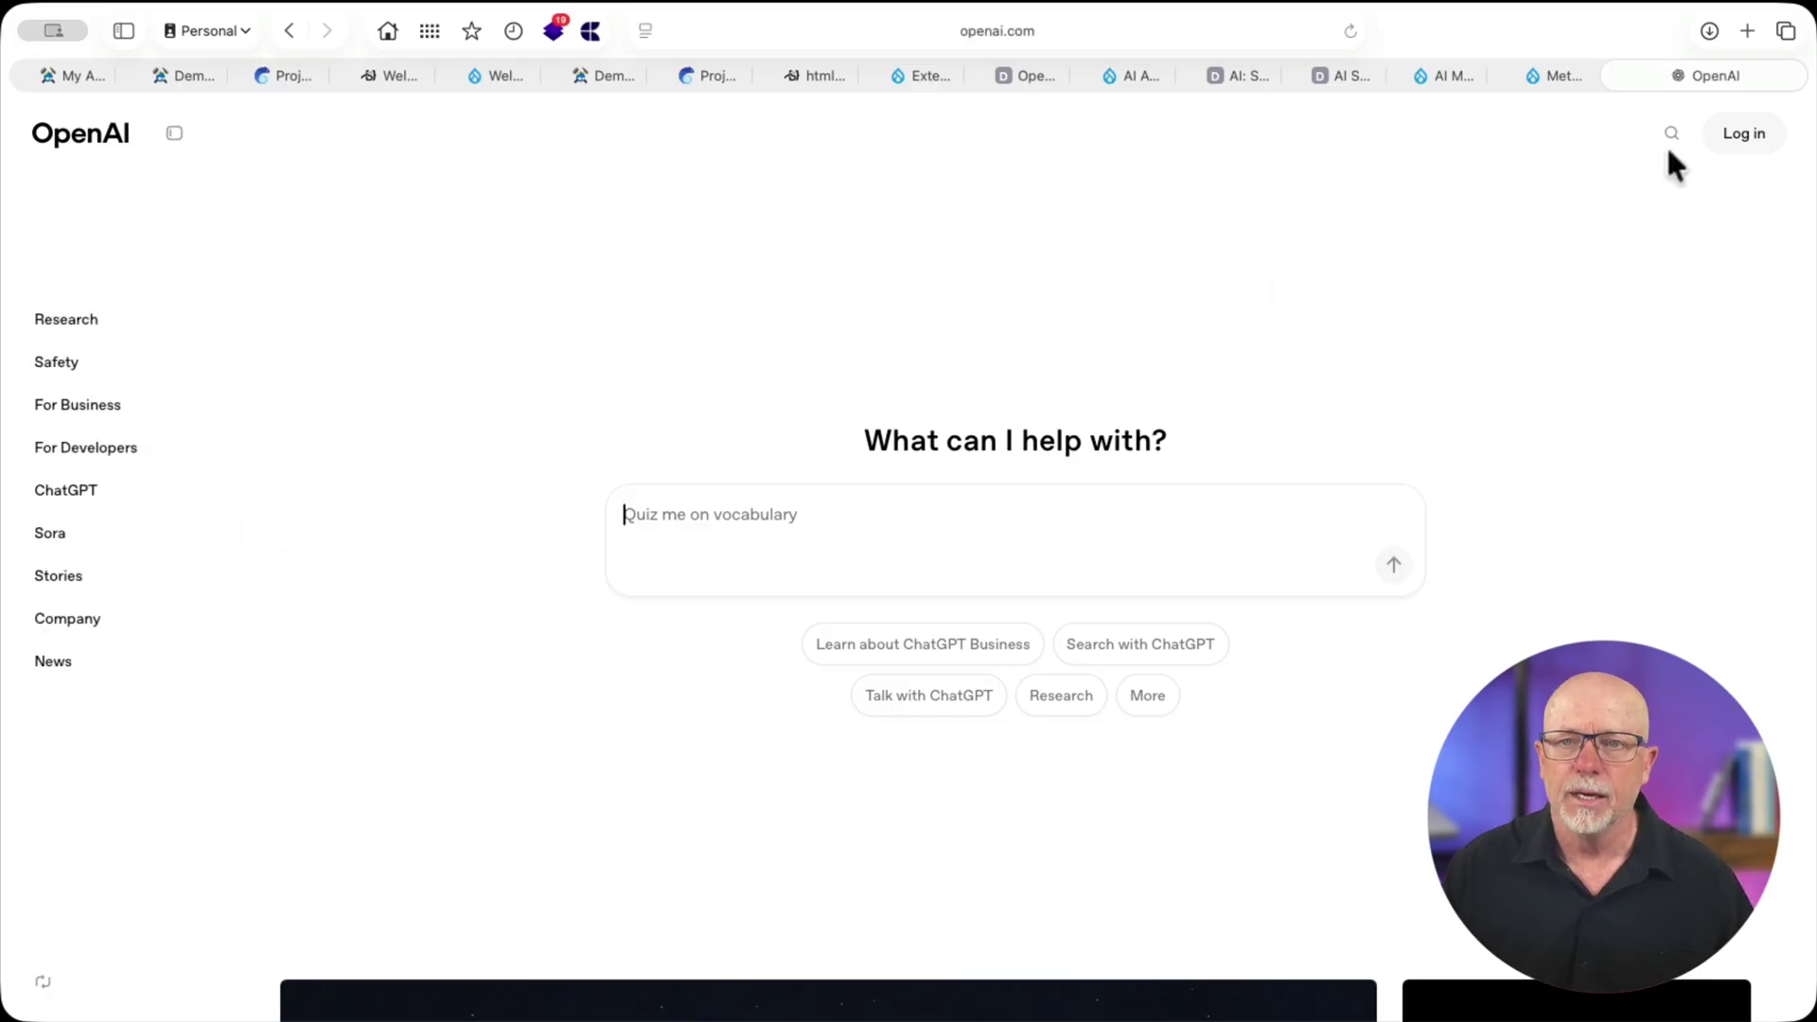
{"action": "mouse_move", "coordinate": [1729, 147]}
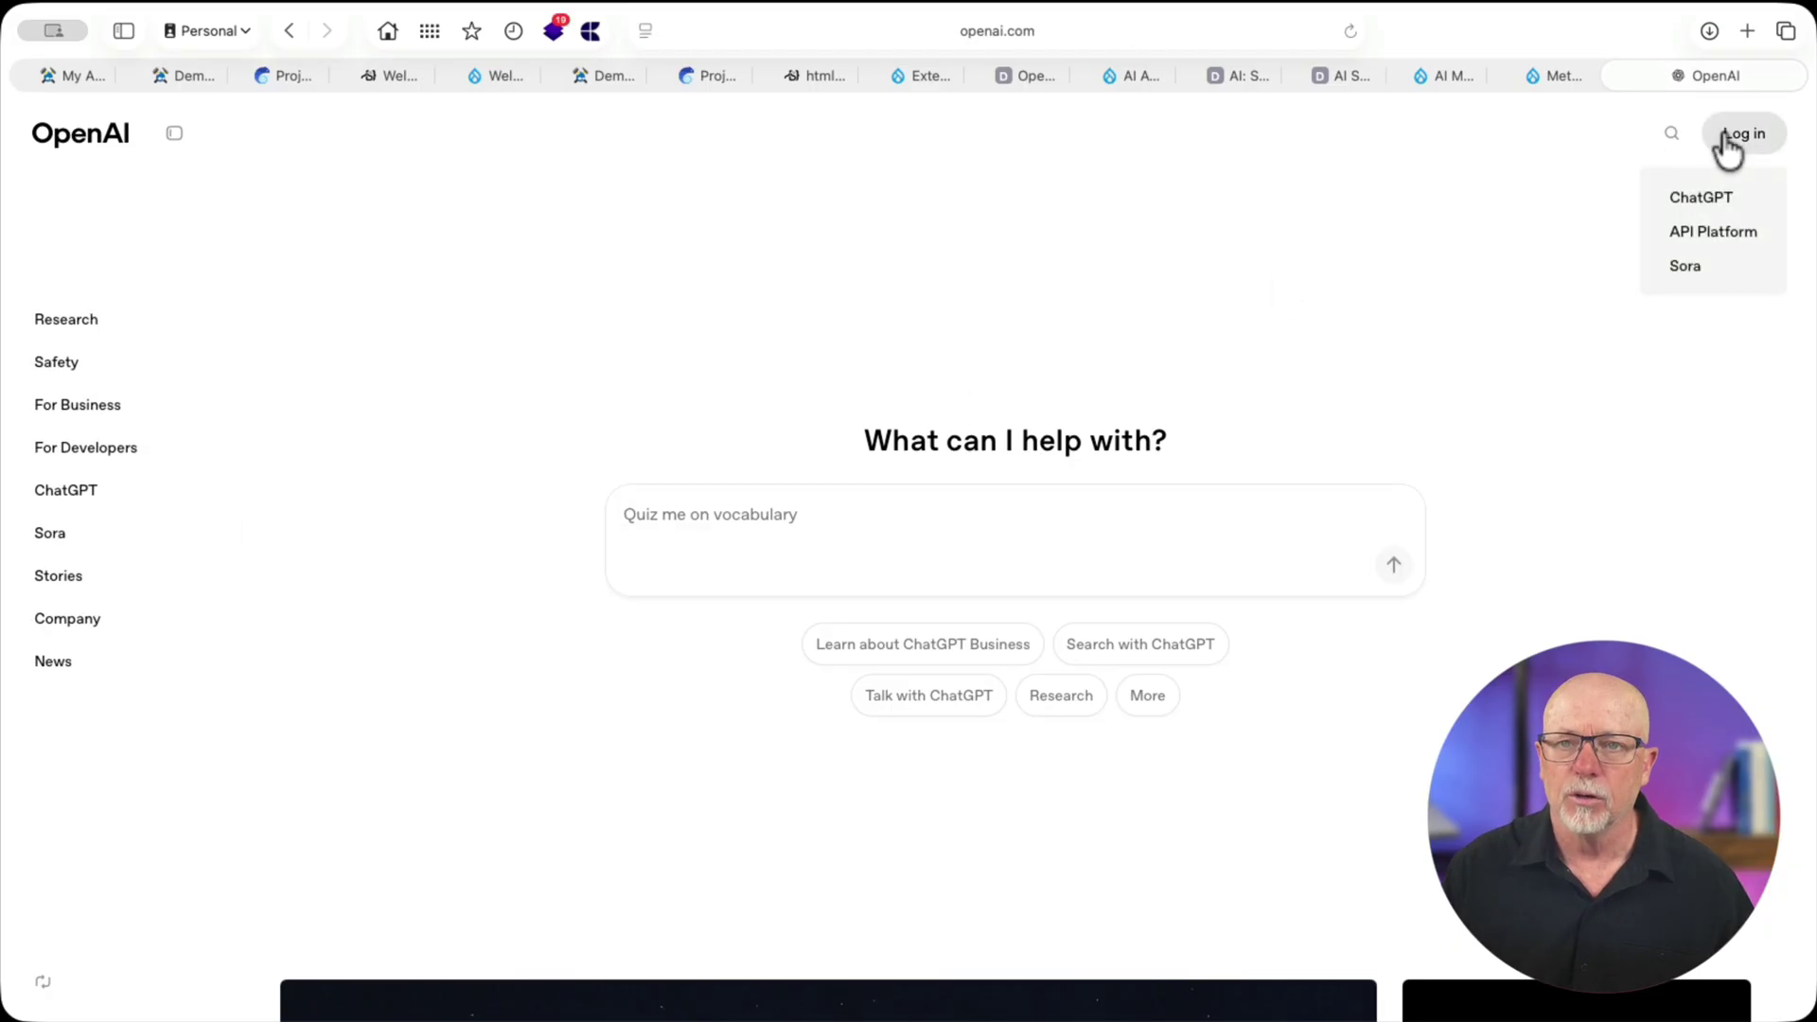
{"action": "left_click", "coordinate": [1701, 248]}
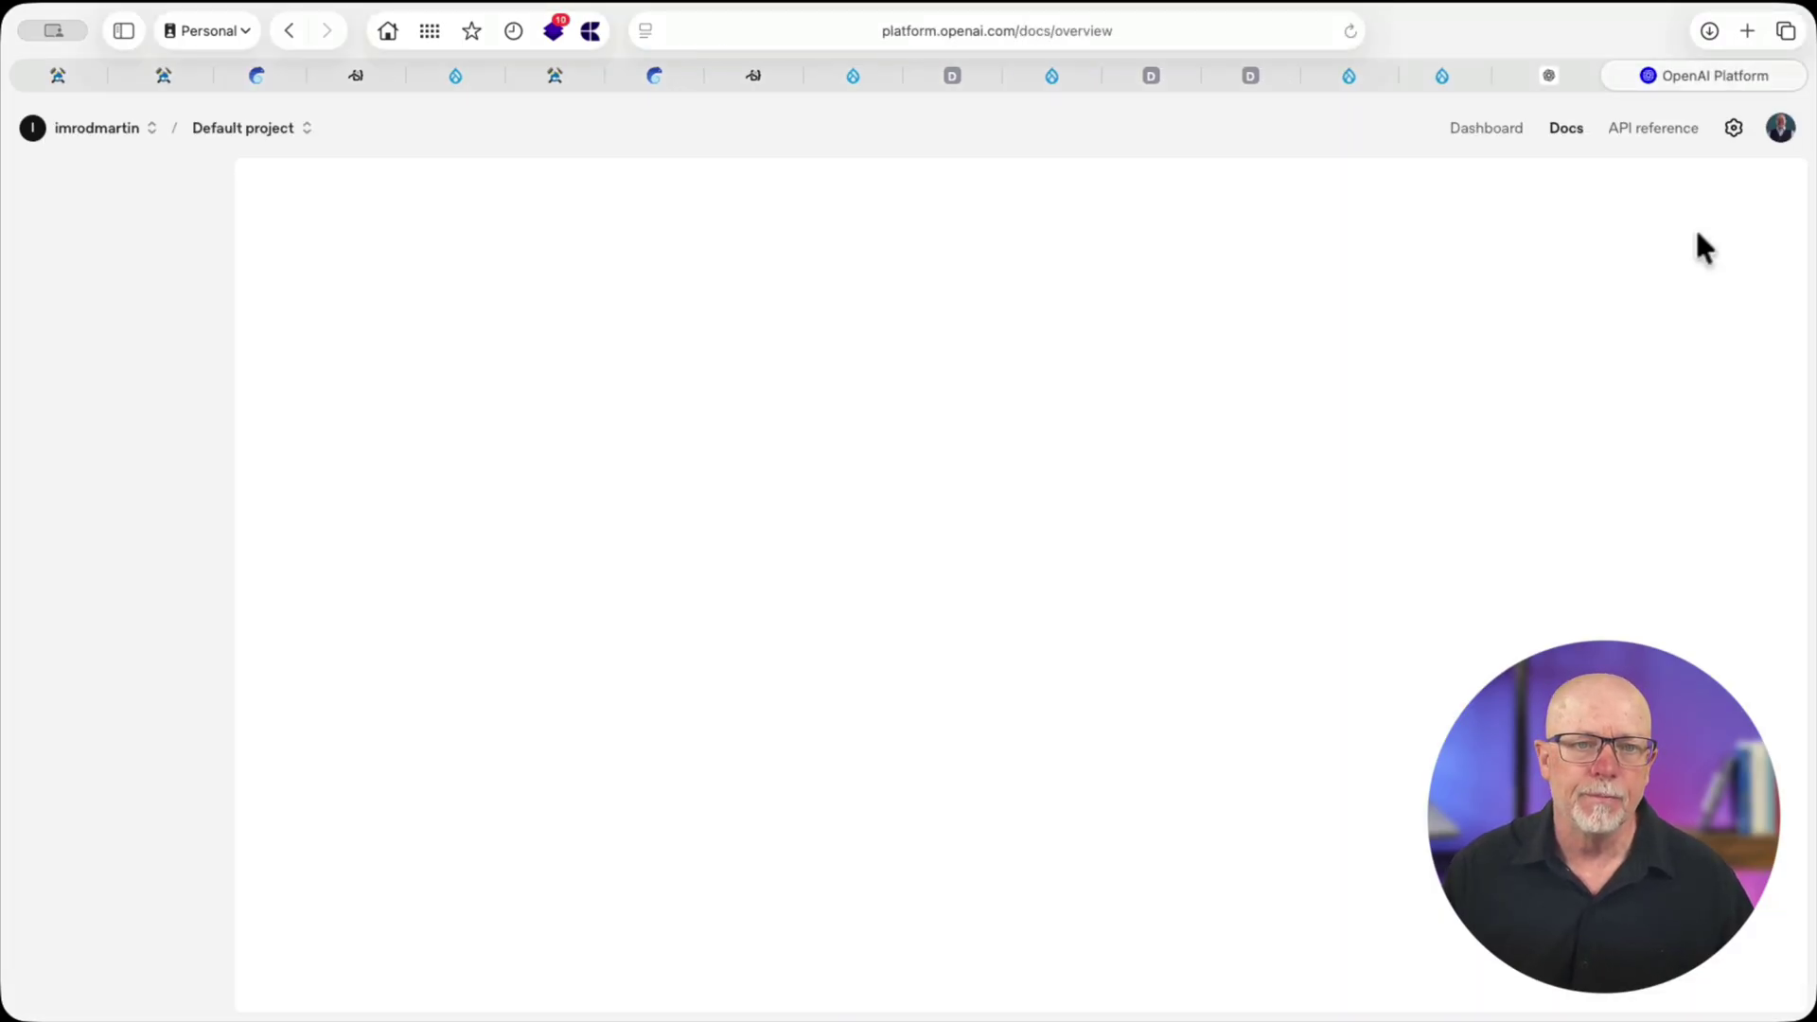
{"action": "left_click", "coordinate": [1734, 128]}
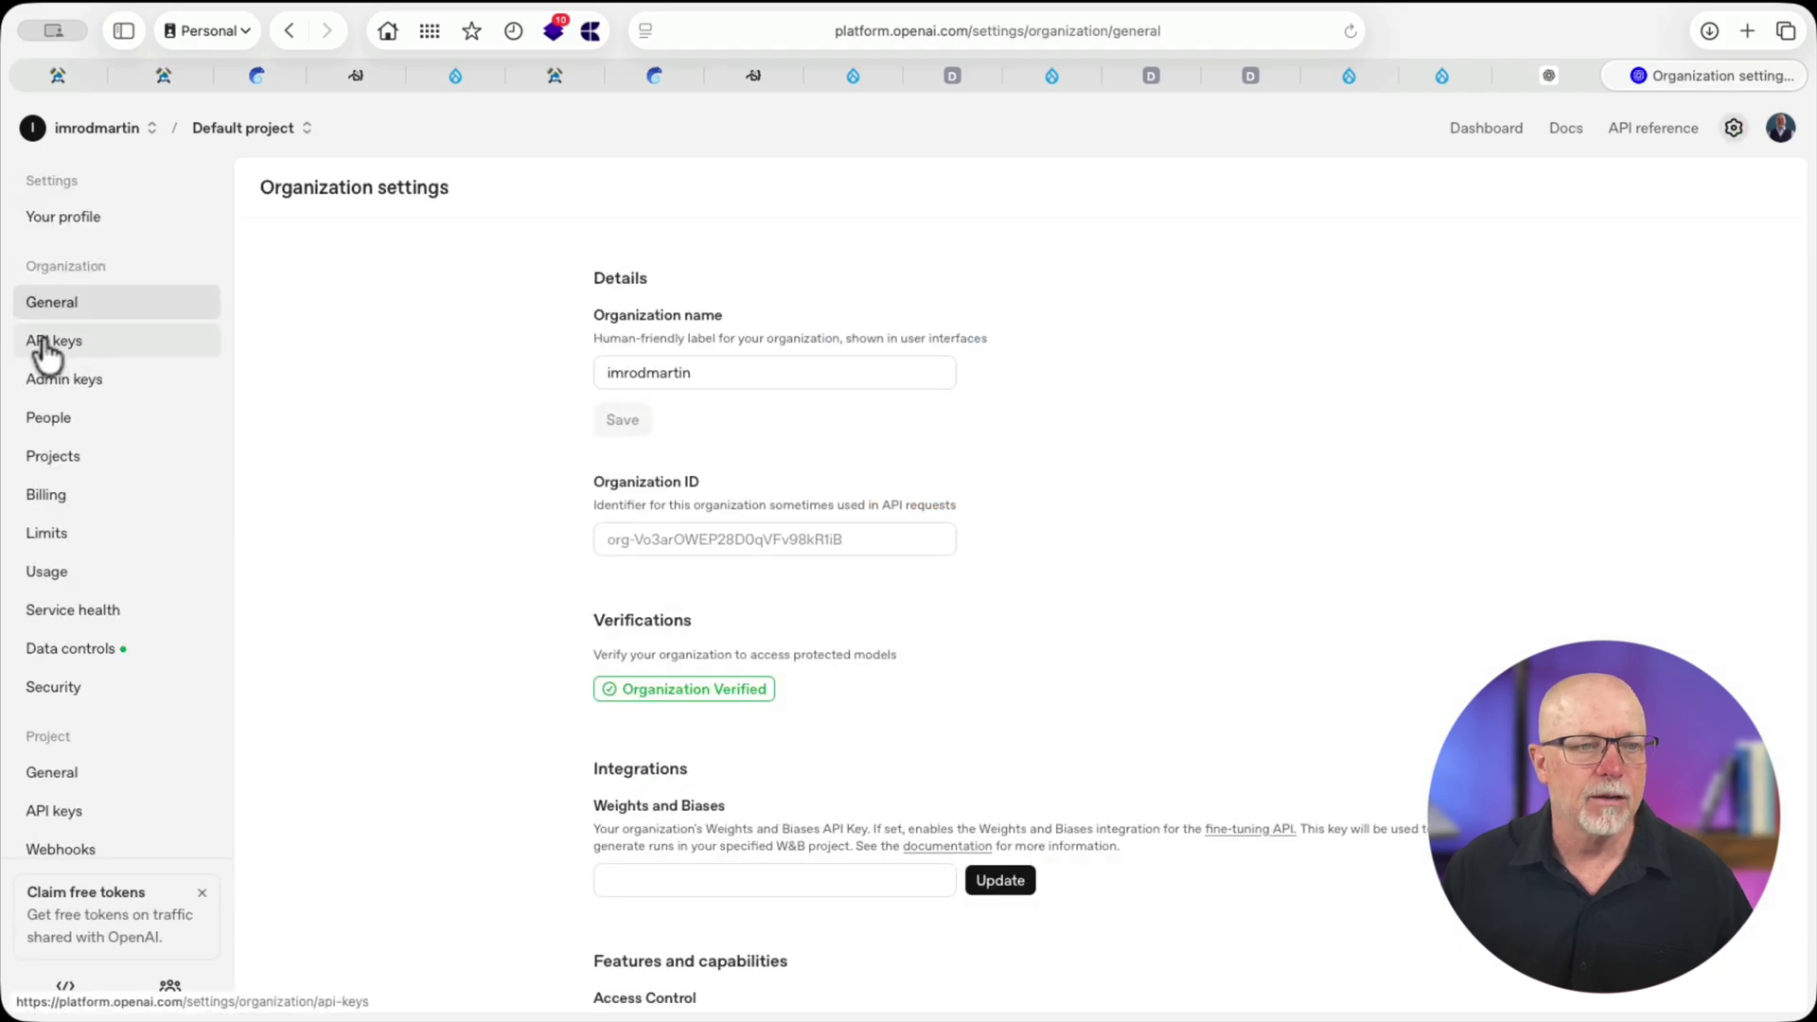
Create an organization API secret key named AI Training in the Default project, copy it, and close the key dialog
{"action": "left_click", "coordinate": [42, 344]}
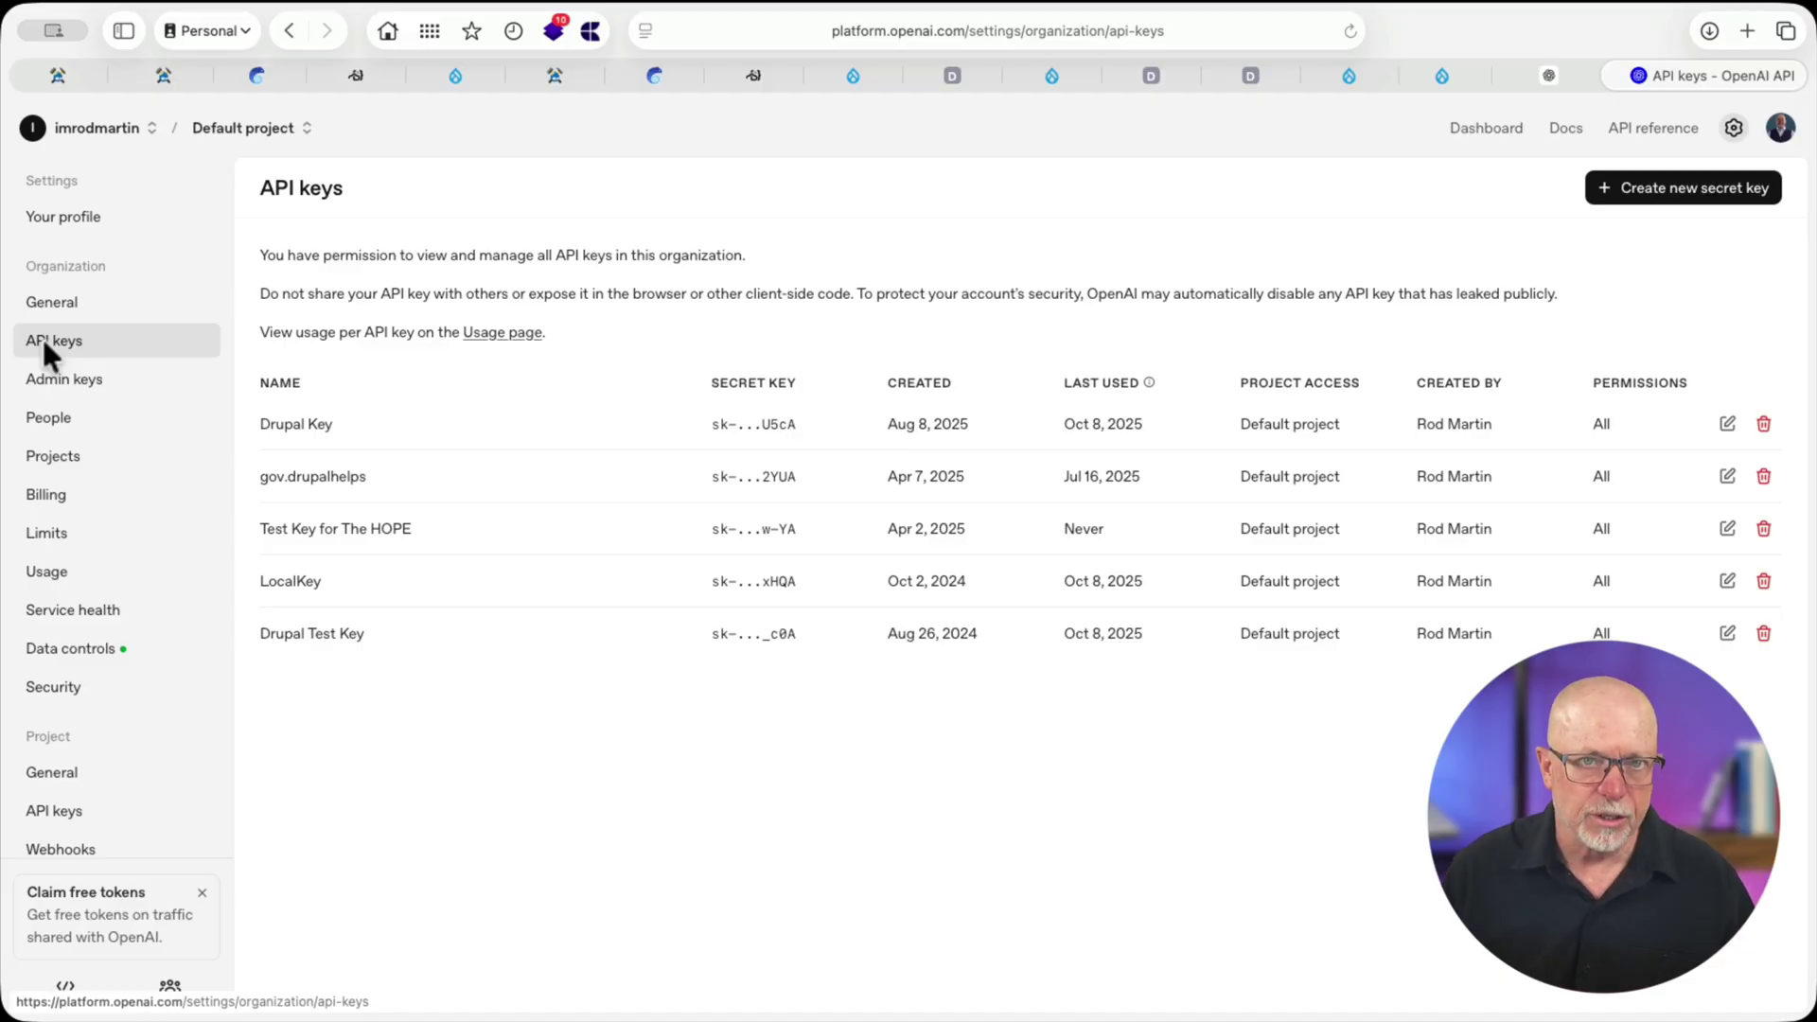
{"action": "left_click", "coordinate": [1691, 194]}
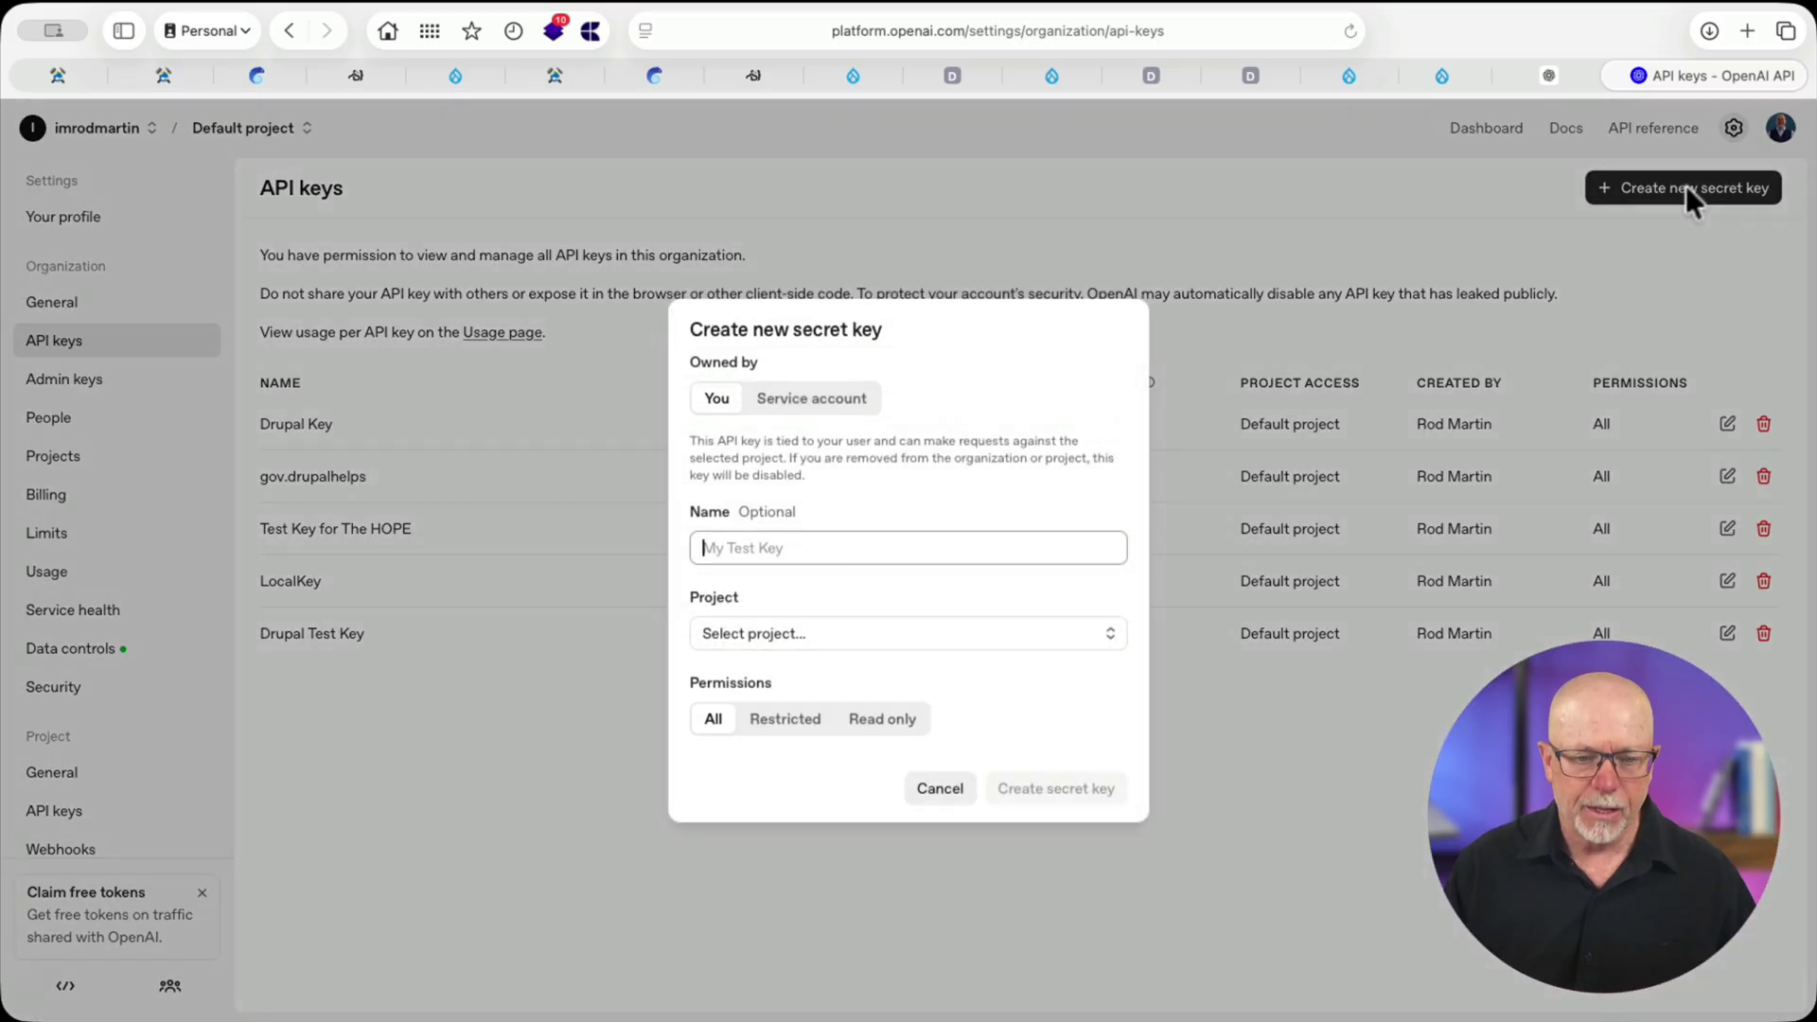
{"action": "type", "text": "AI Tr"}
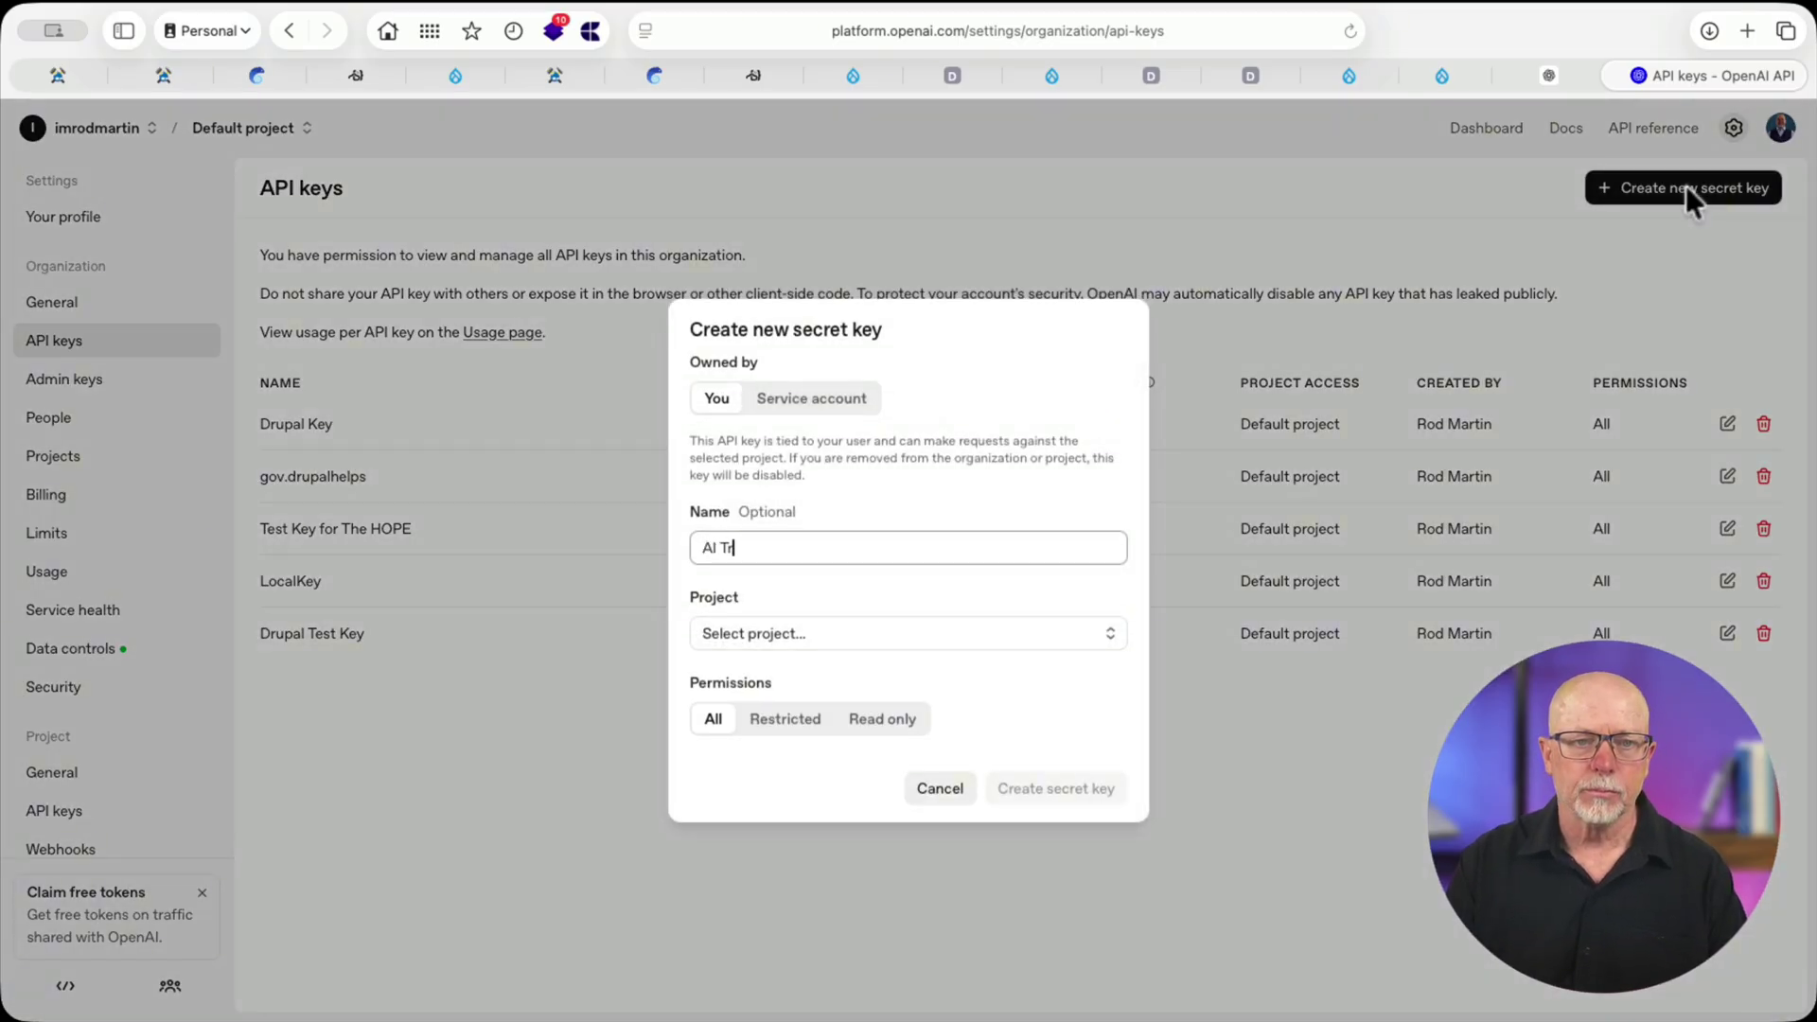
{"action": "type", "text": "aining"}
{"action": "left_click", "coordinate": [1004, 636]}
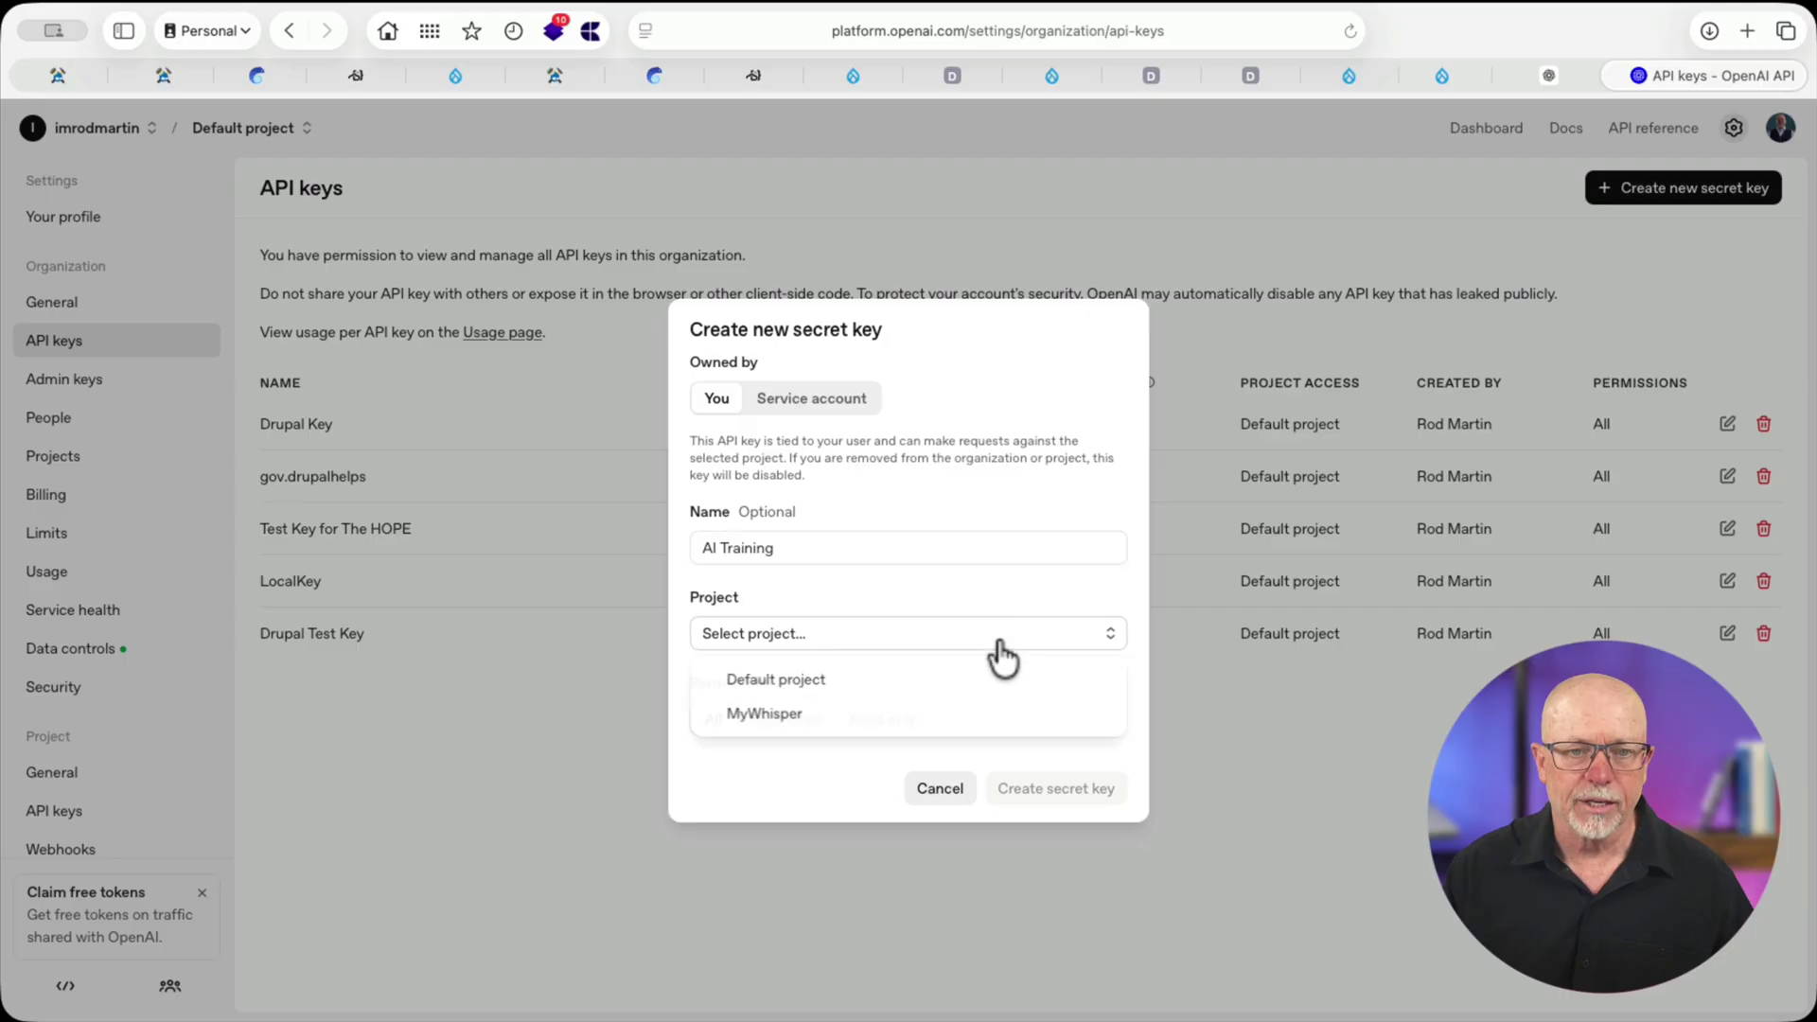
{"action": "left_click", "coordinate": [960, 679]}
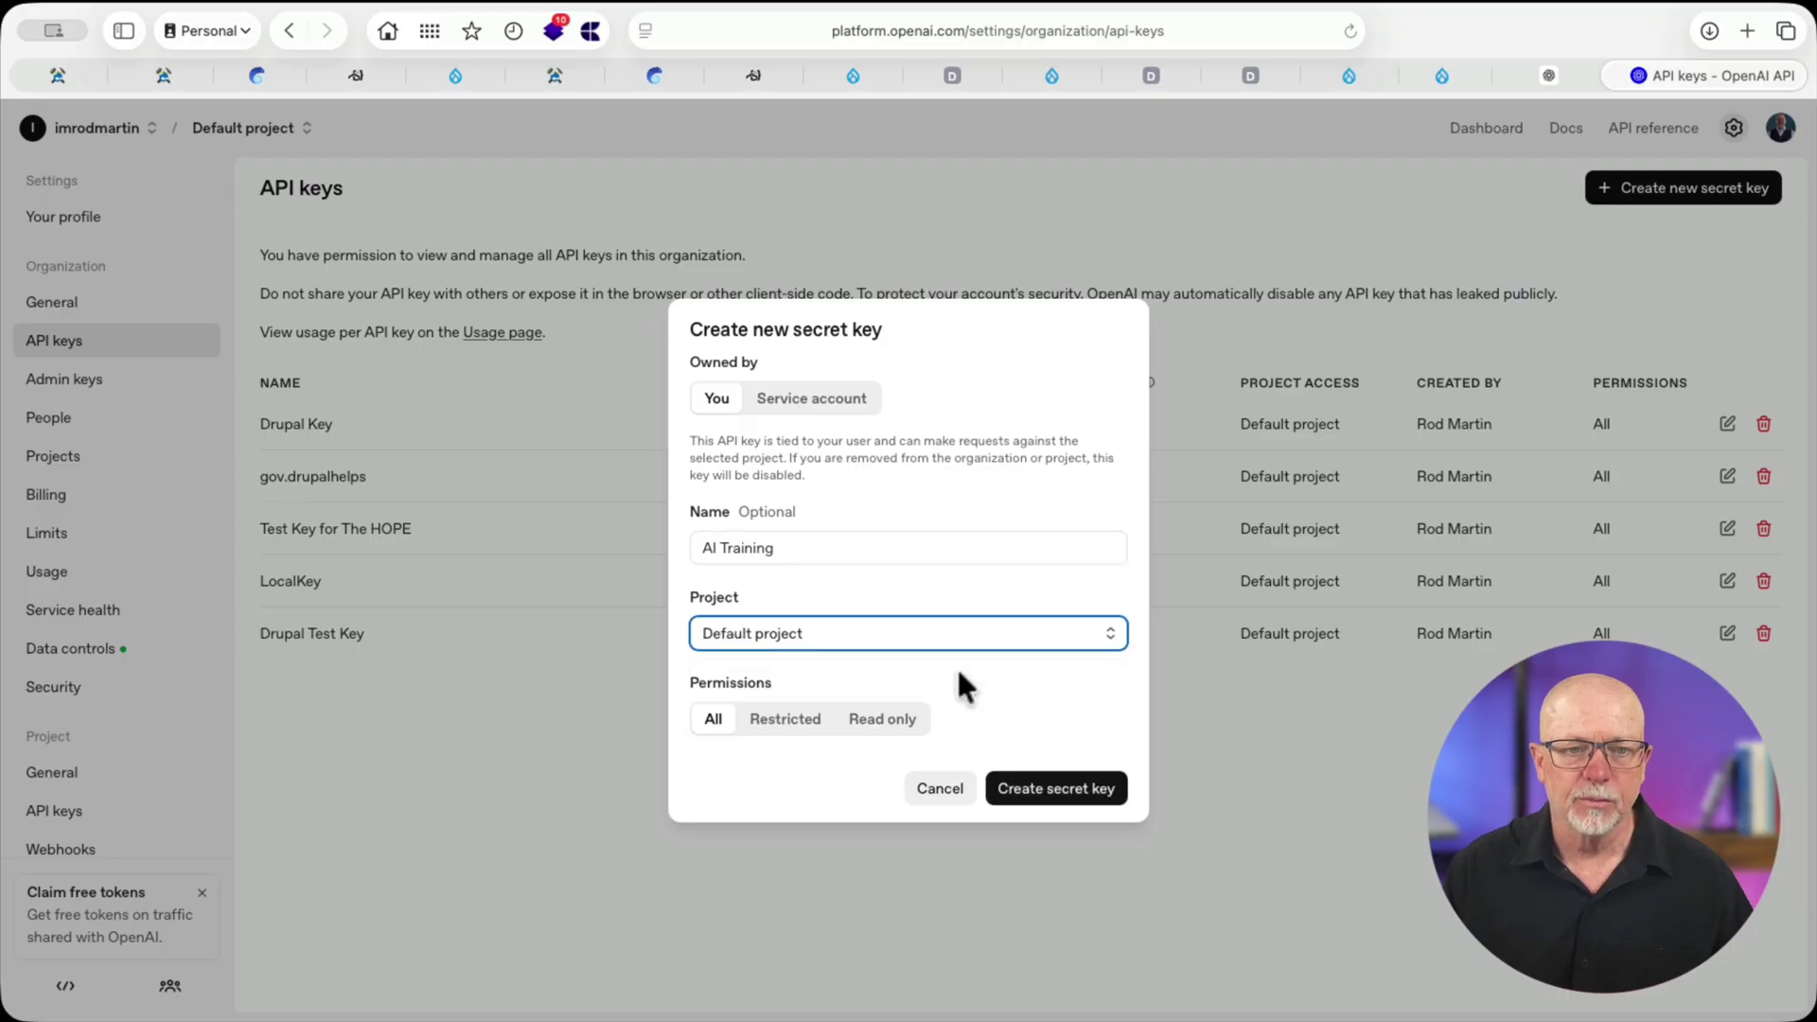
{"action": "left_click", "coordinate": [1043, 792]}
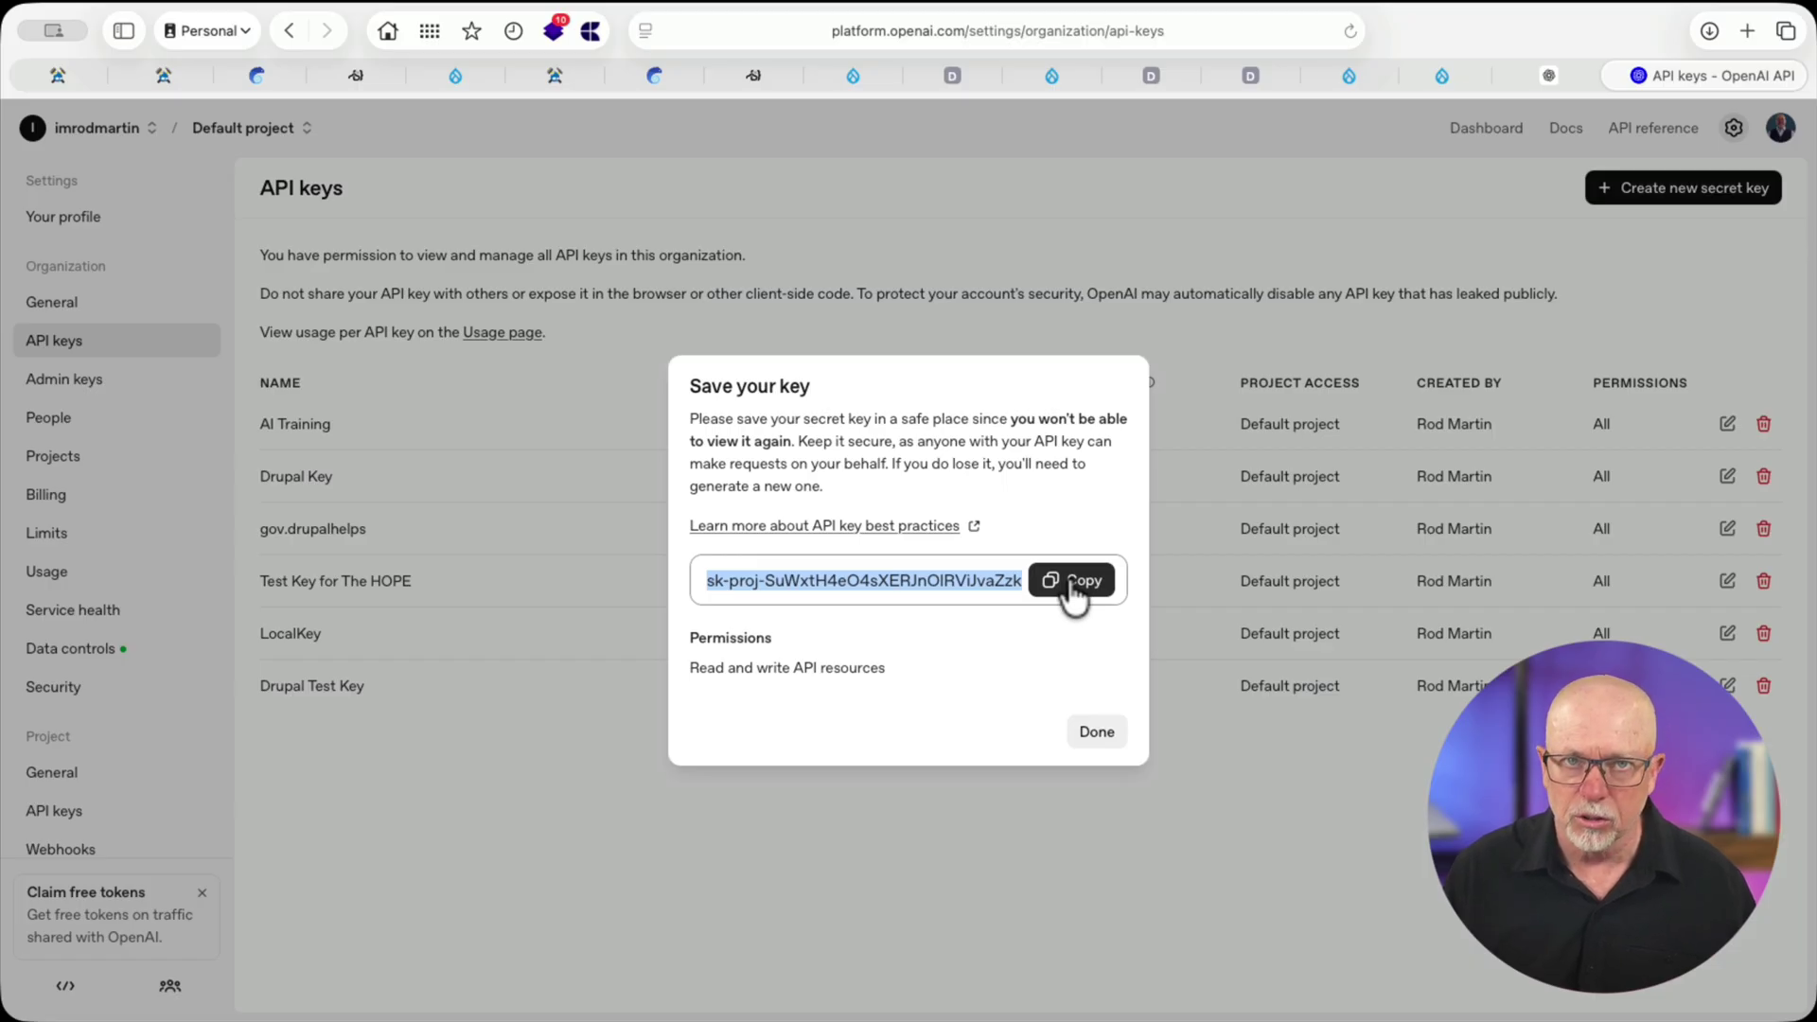
{"action": "left_click", "coordinate": [1097, 733]}
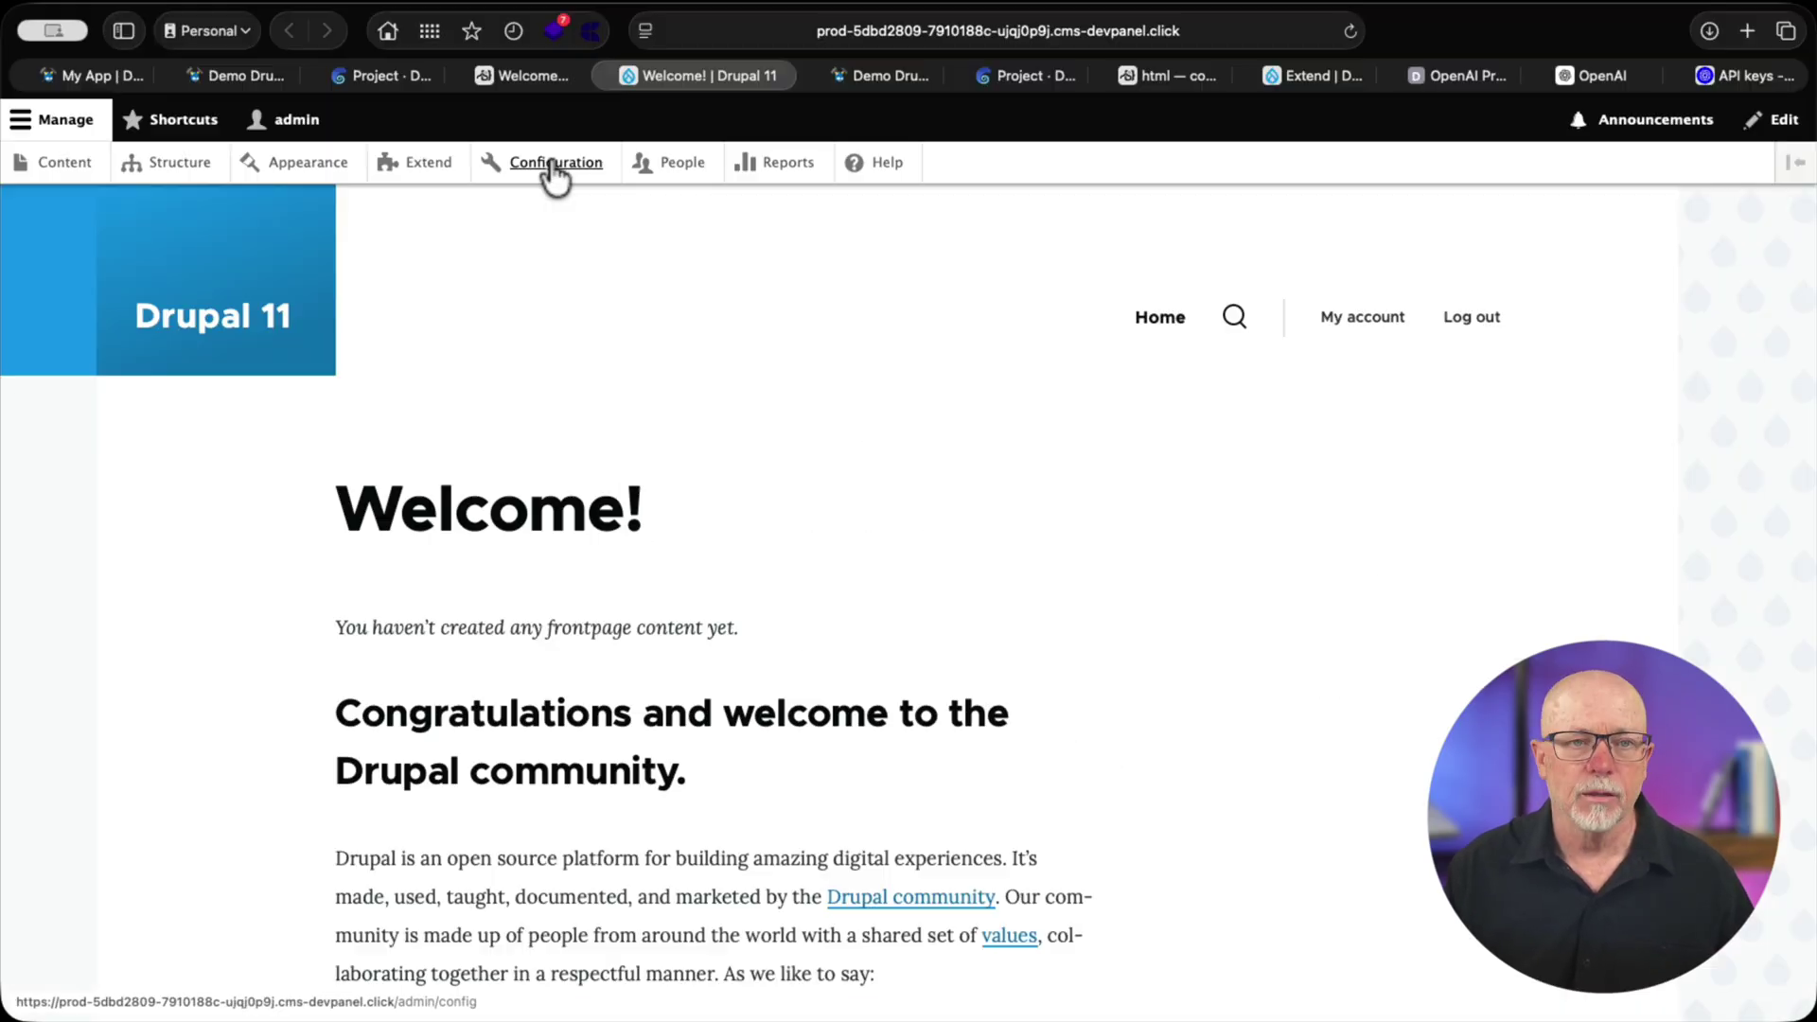
Switch to the Drupal 11 site, add a new key in the system Keys configuration, and name it Open AI
{"action": "left_click", "coordinate": [553, 163]}
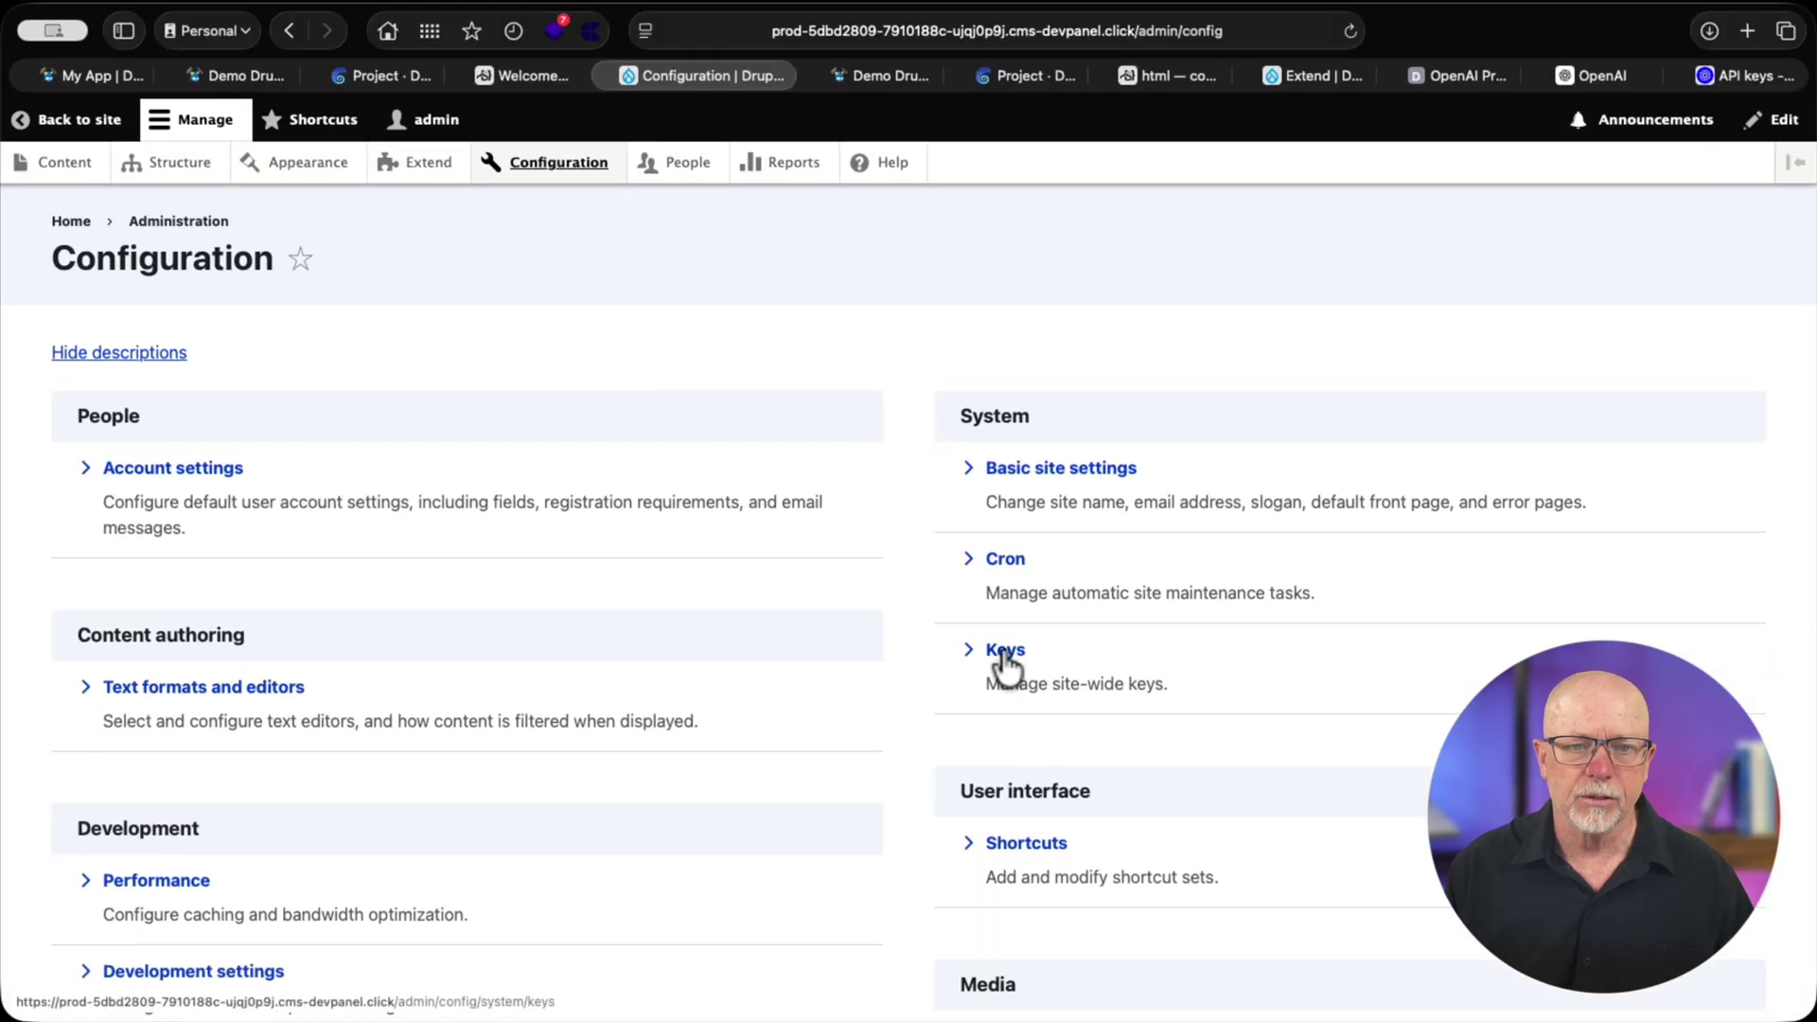
{"action": "left_click", "coordinate": [1009, 651]}
{"action": "left_click", "coordinate": [102, 371]}
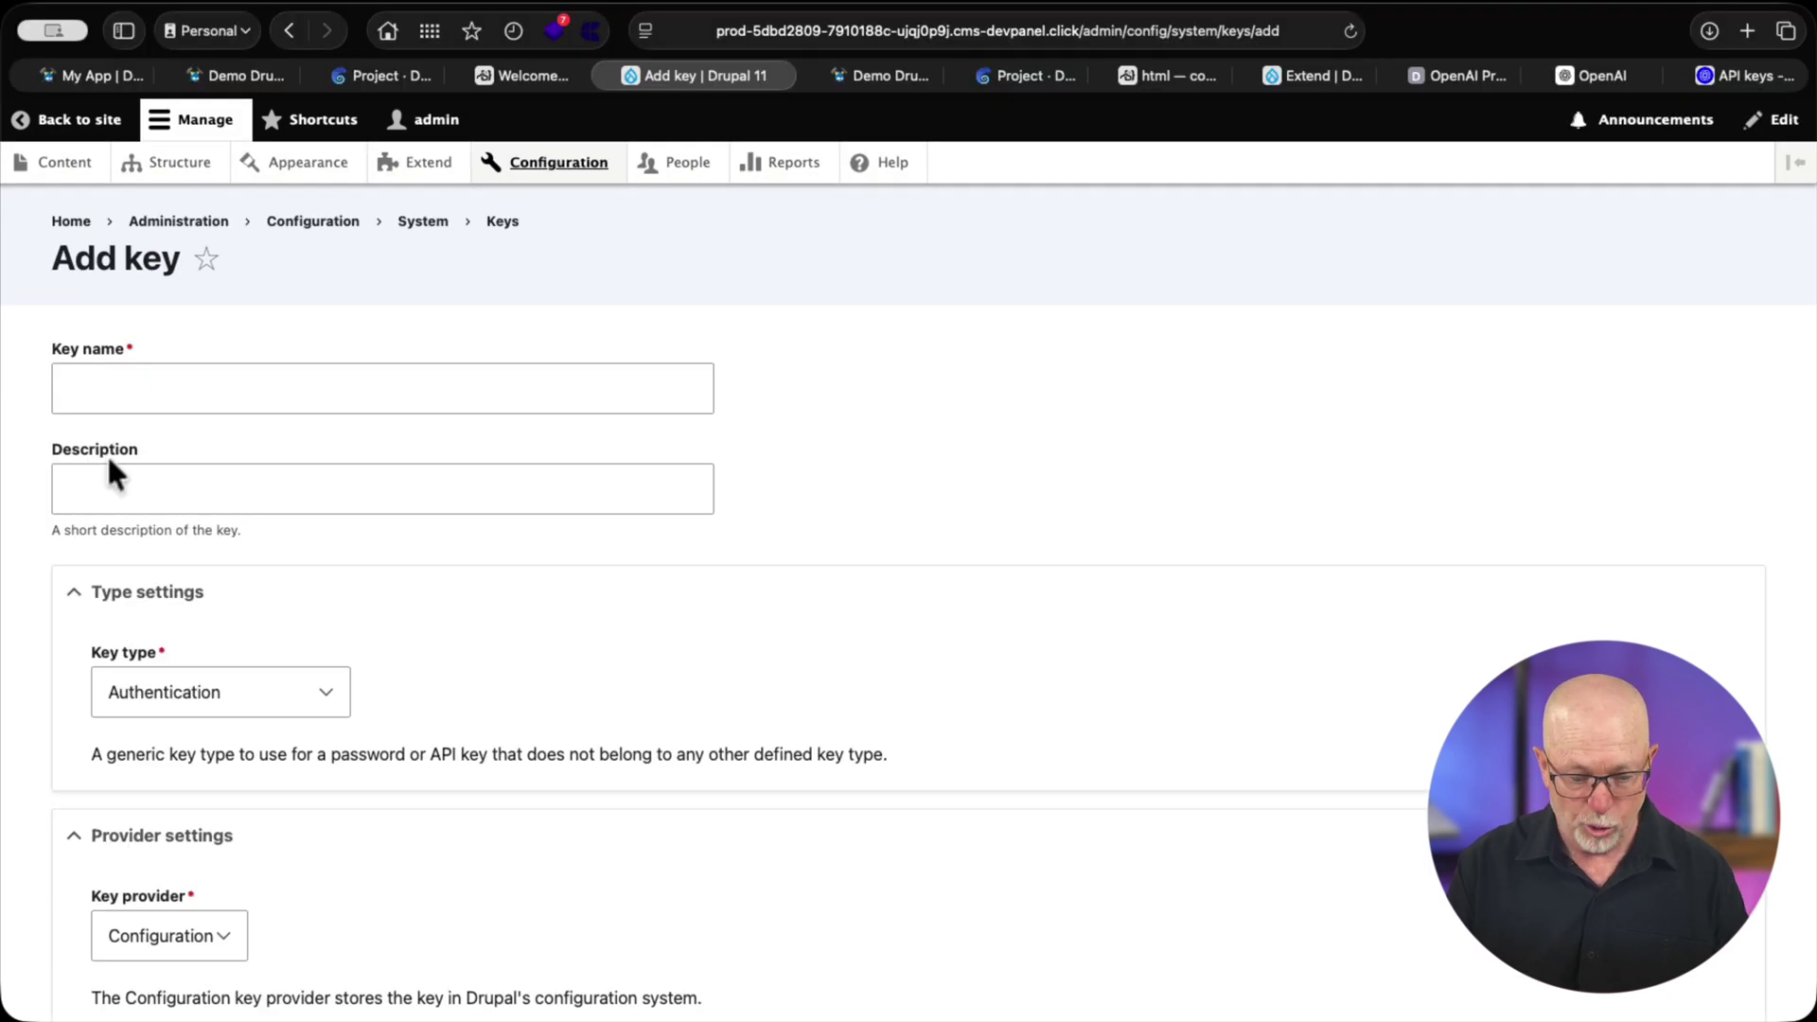
{"action": "left_click", "coordinate": [111, 387]}
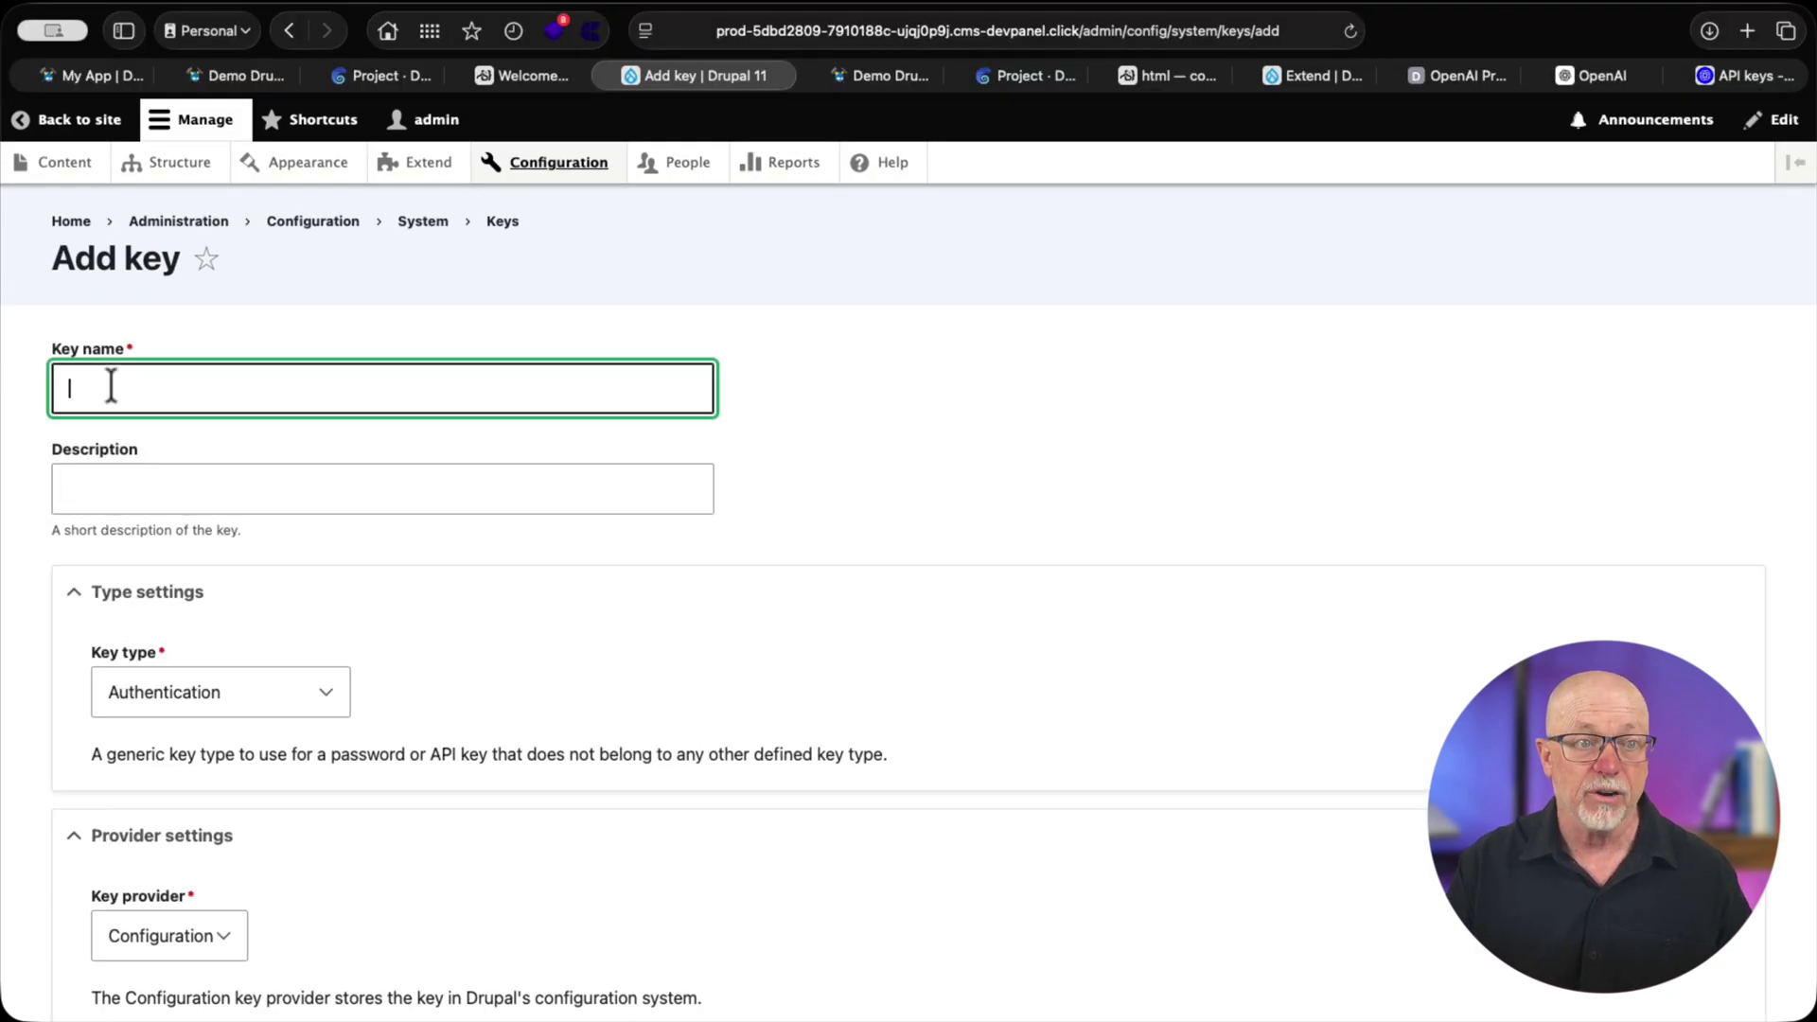
{"action": "type", "text": "Op"}
{"action": "key", "text": "BackSpace"}
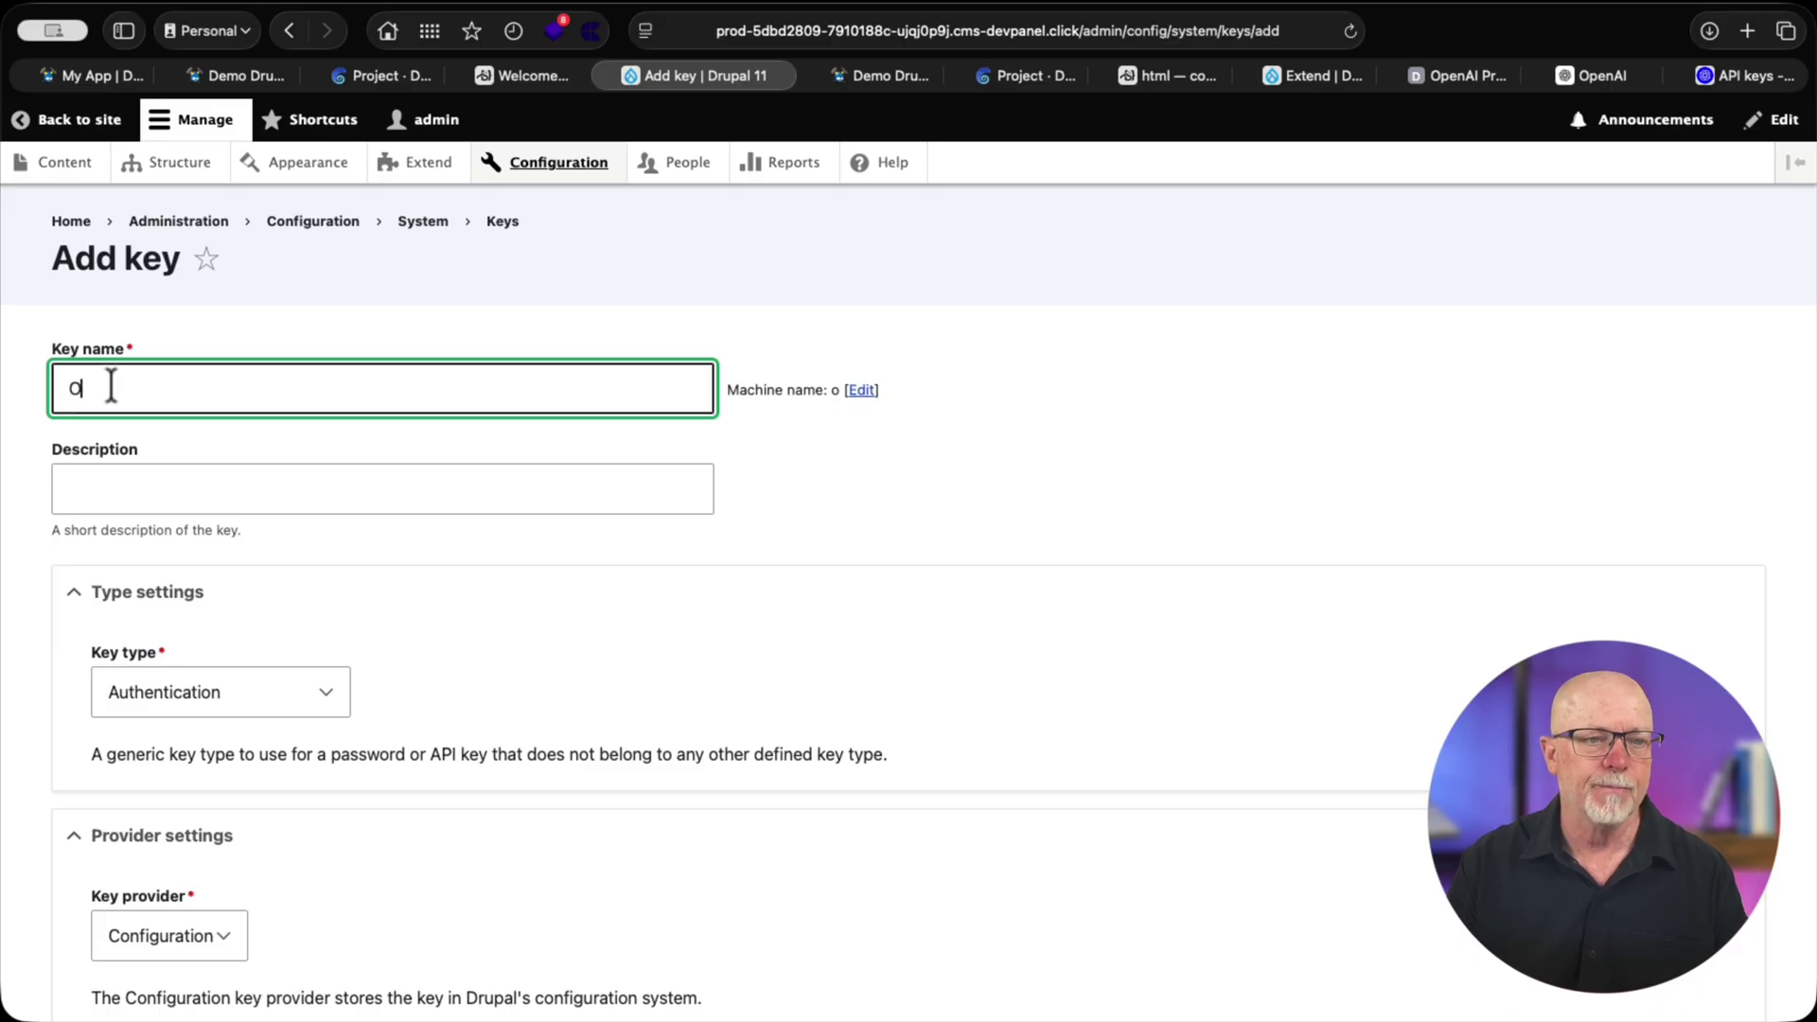
{"action": "type", "text": "pen AI"}
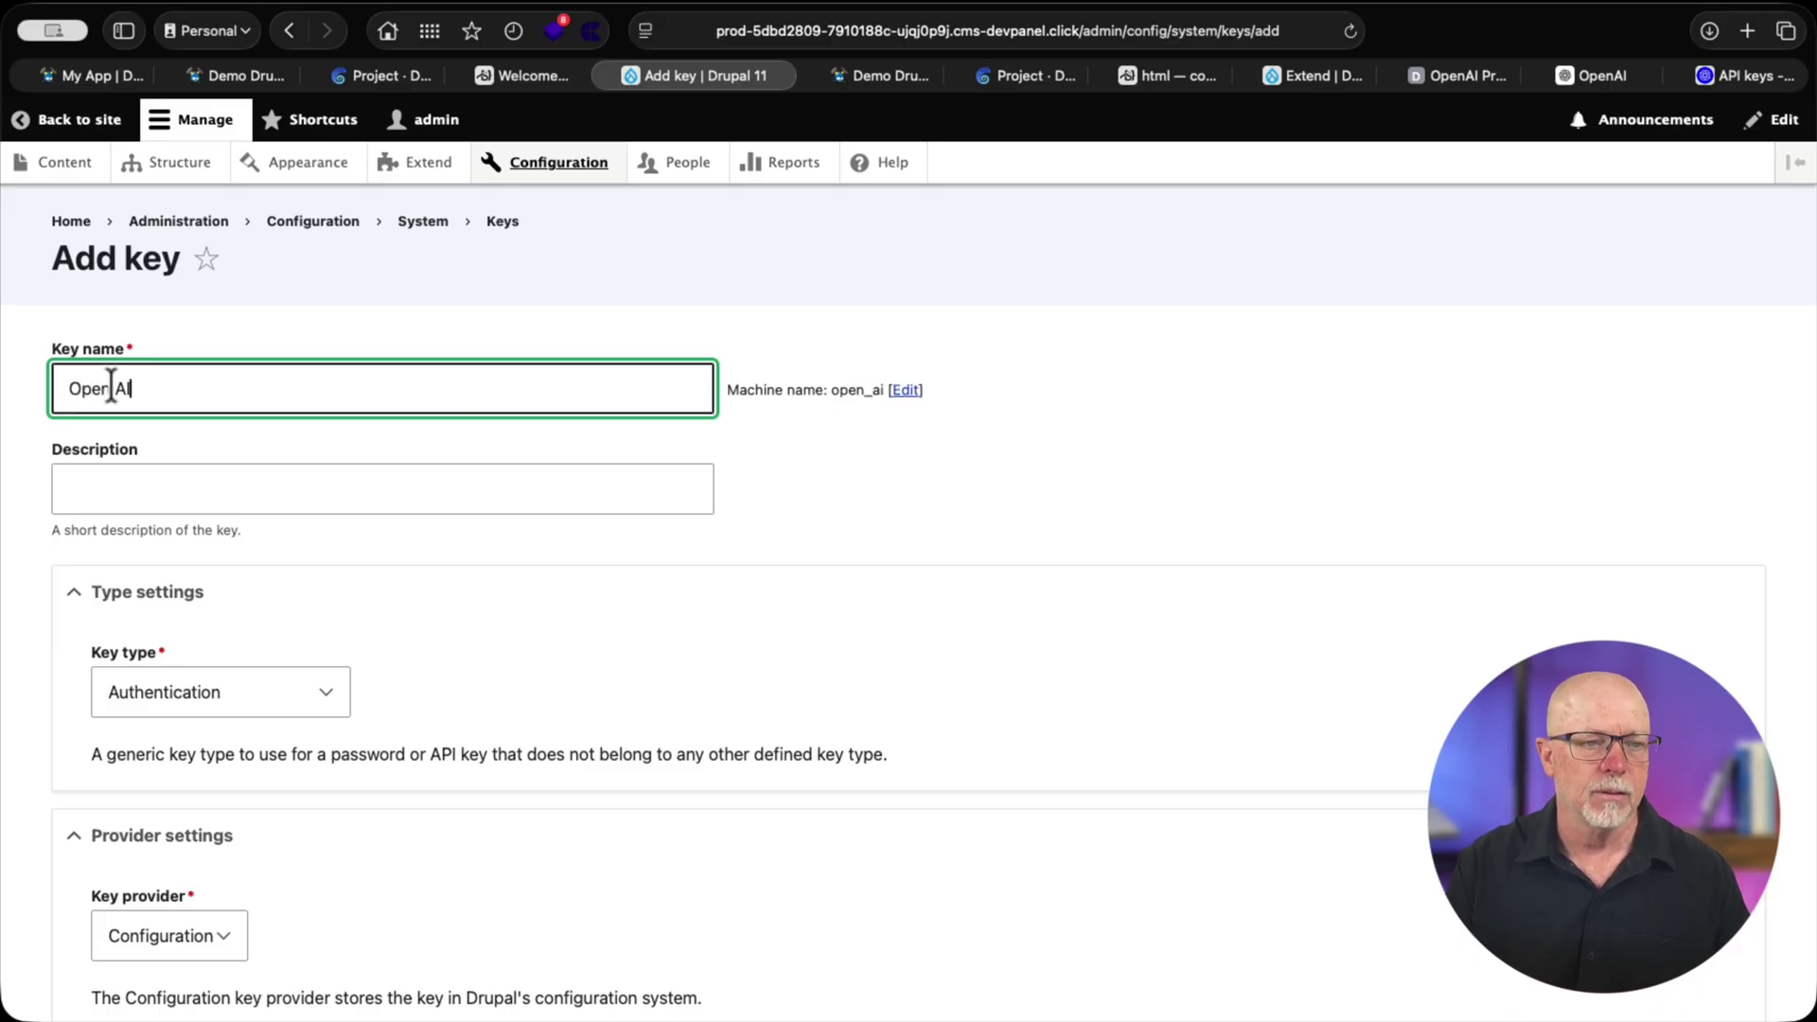
Paste the copied OpenAI API key as the key value and save the new key
{"action": "scroll", "coordinate": [203, 697], "scroll_direction": "down", "scroll_amount": 5}
{"action": "left_click", "coordinate": [171, 786]}
{"action": "key", "text": "super+v"}
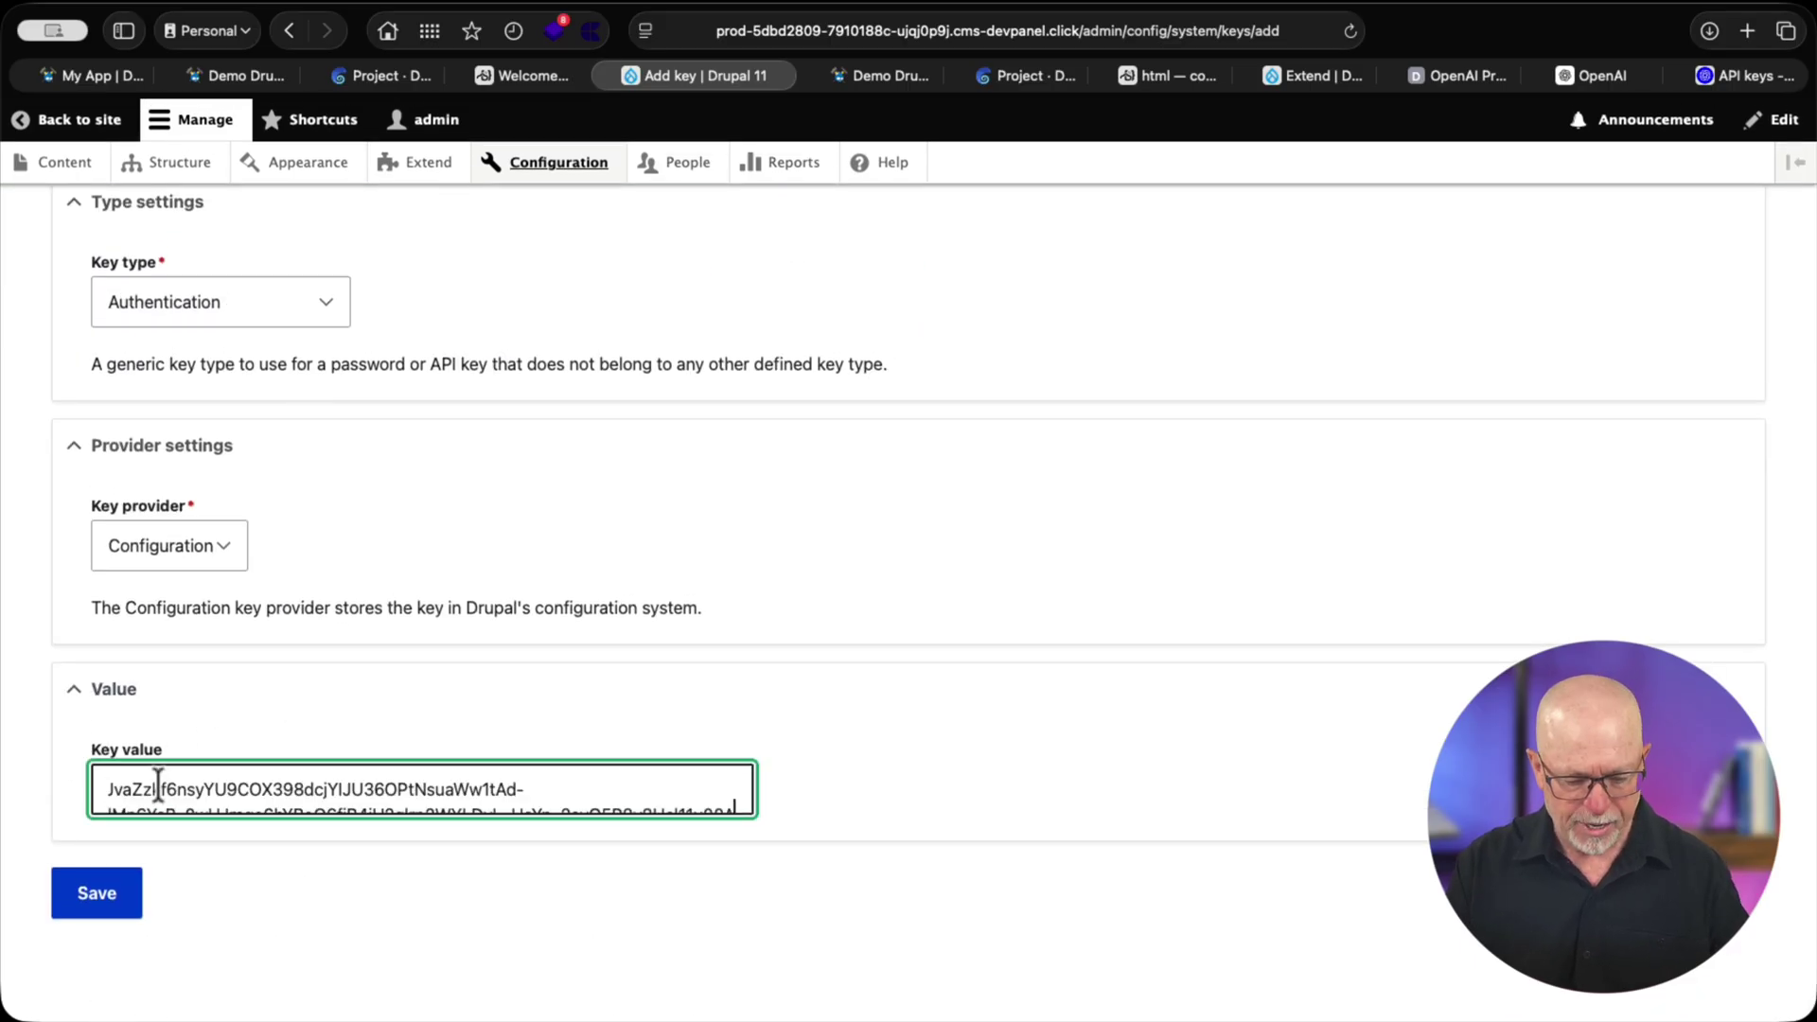
{"action": "left_click", "coordinate": [97, 909]}
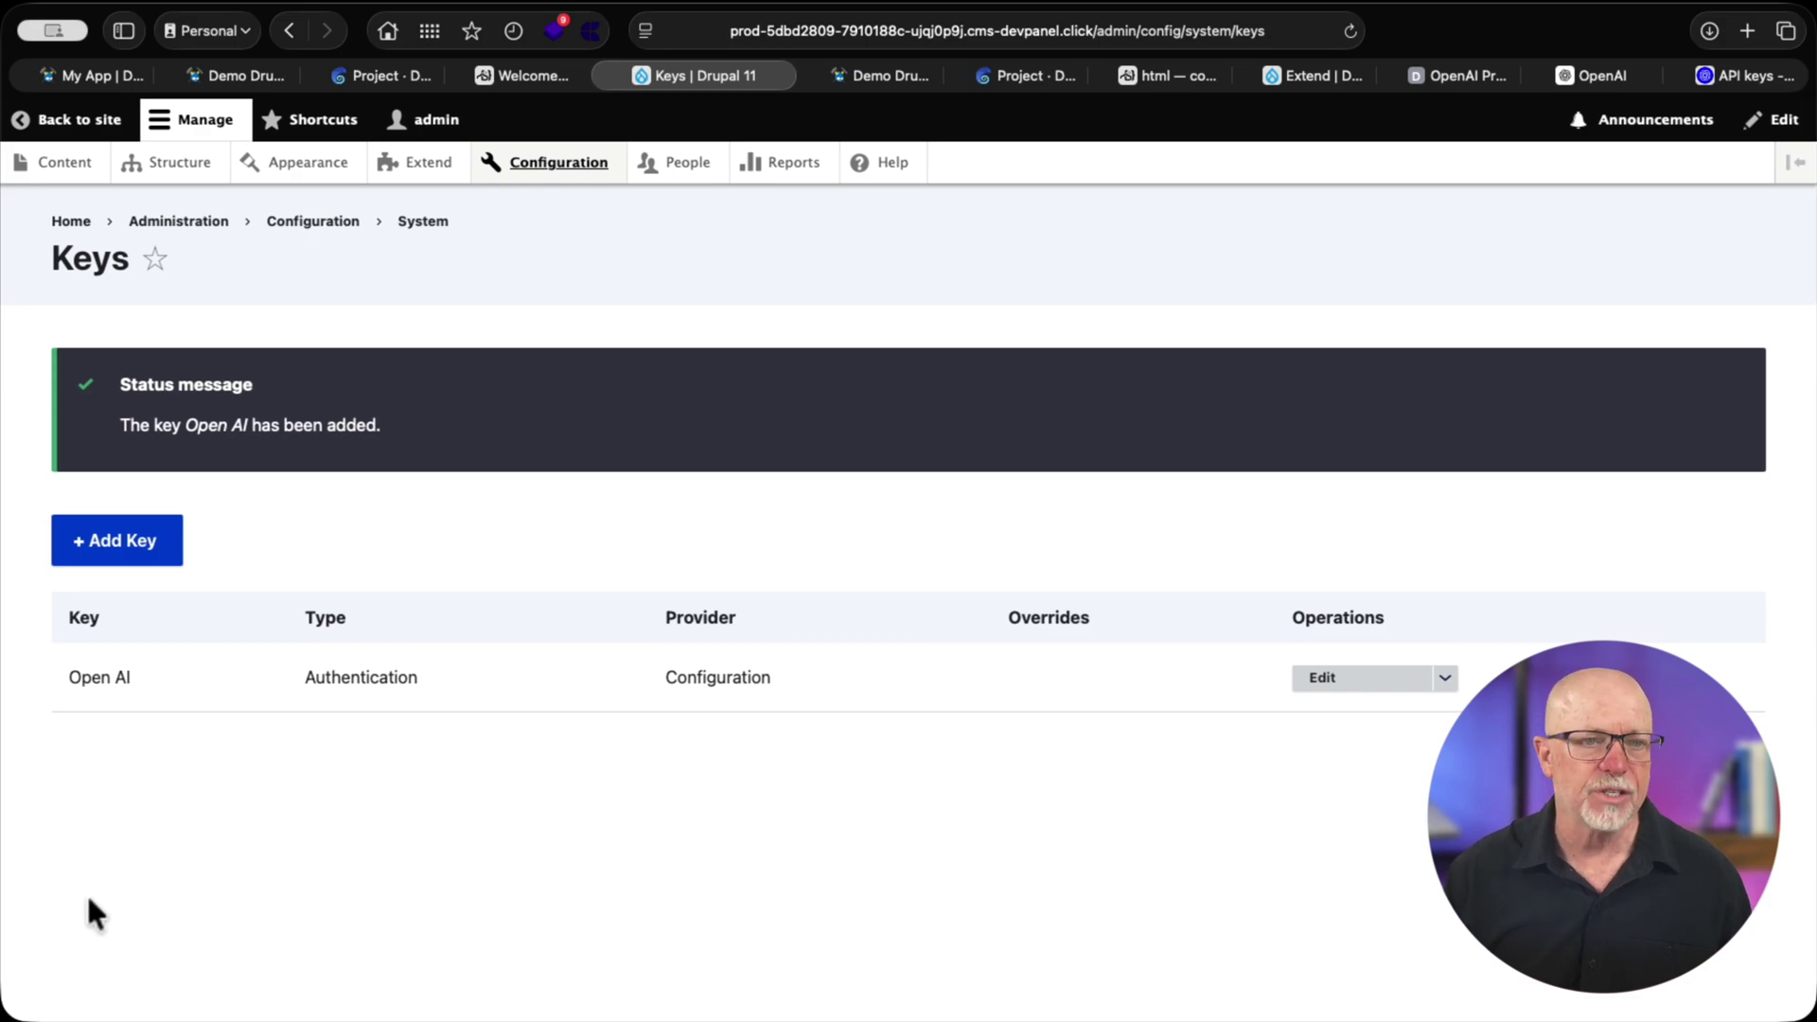
Open the OpenAI Authentication setup from the AI Provider Settings in the site configuration
{"action": "left_click", "coordinate": [540, 165]}
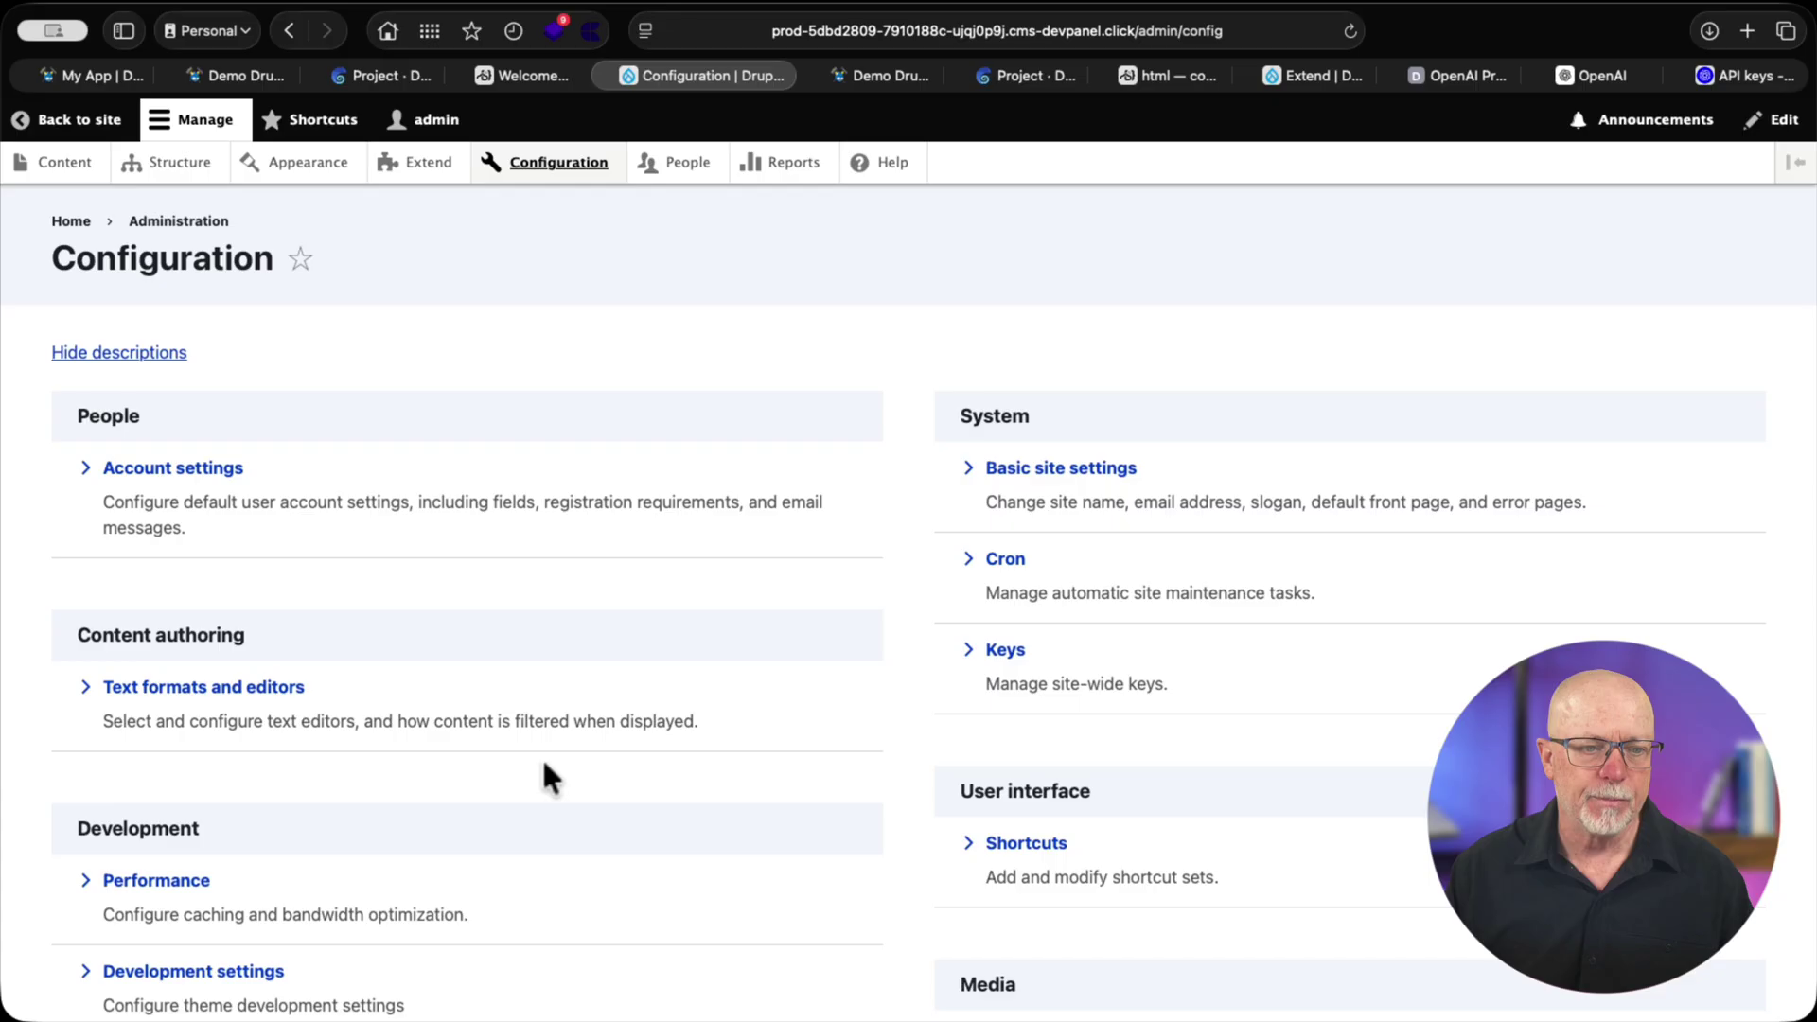
{"action": "scroll", "coordinate": [549, 777], "scroll_direction": "down", "scroll_amount": 6}
{"action": "scroll", "coordinate": [549, 776], "scroll_direction": "down", "scroll_amount": 2}
{"action": "scroll", "coordinate": [549, 776], "scroll_direction": "down", "scroll_amount": 3}
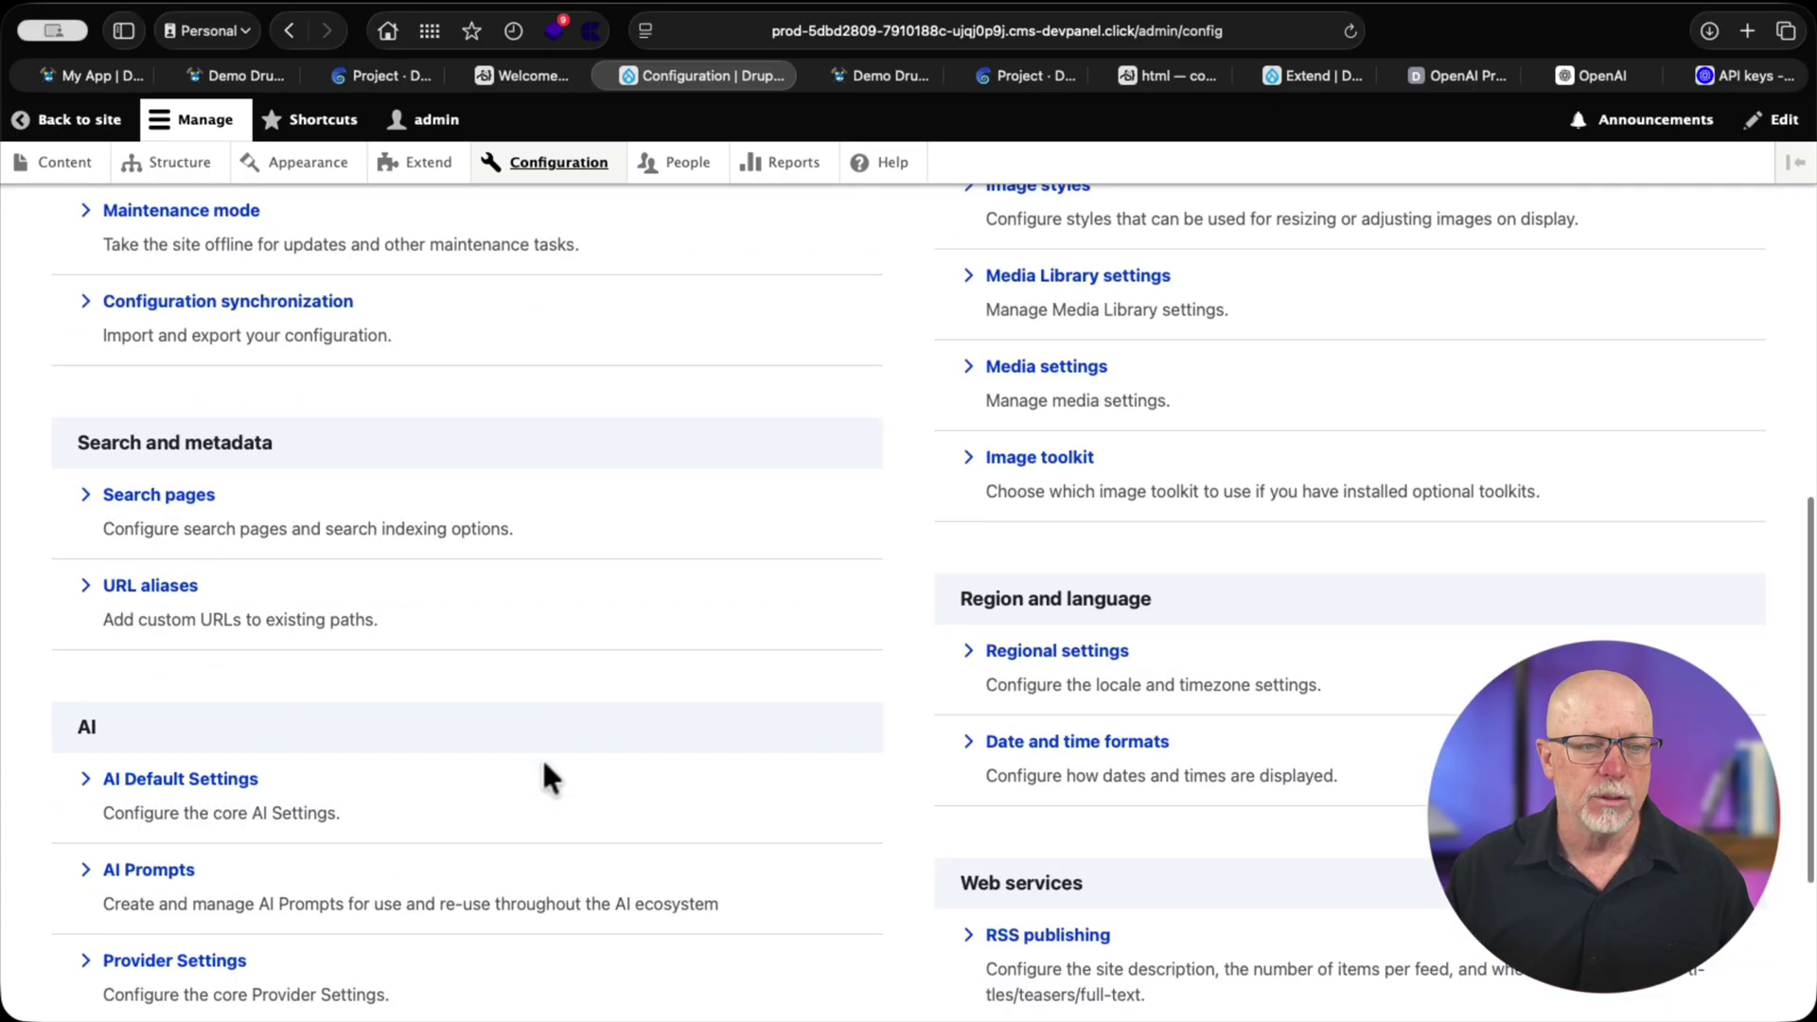
{"action": "scroll", "coordinate": [545, 771], "scroll_direction": "down", "scroll_amount": 2}
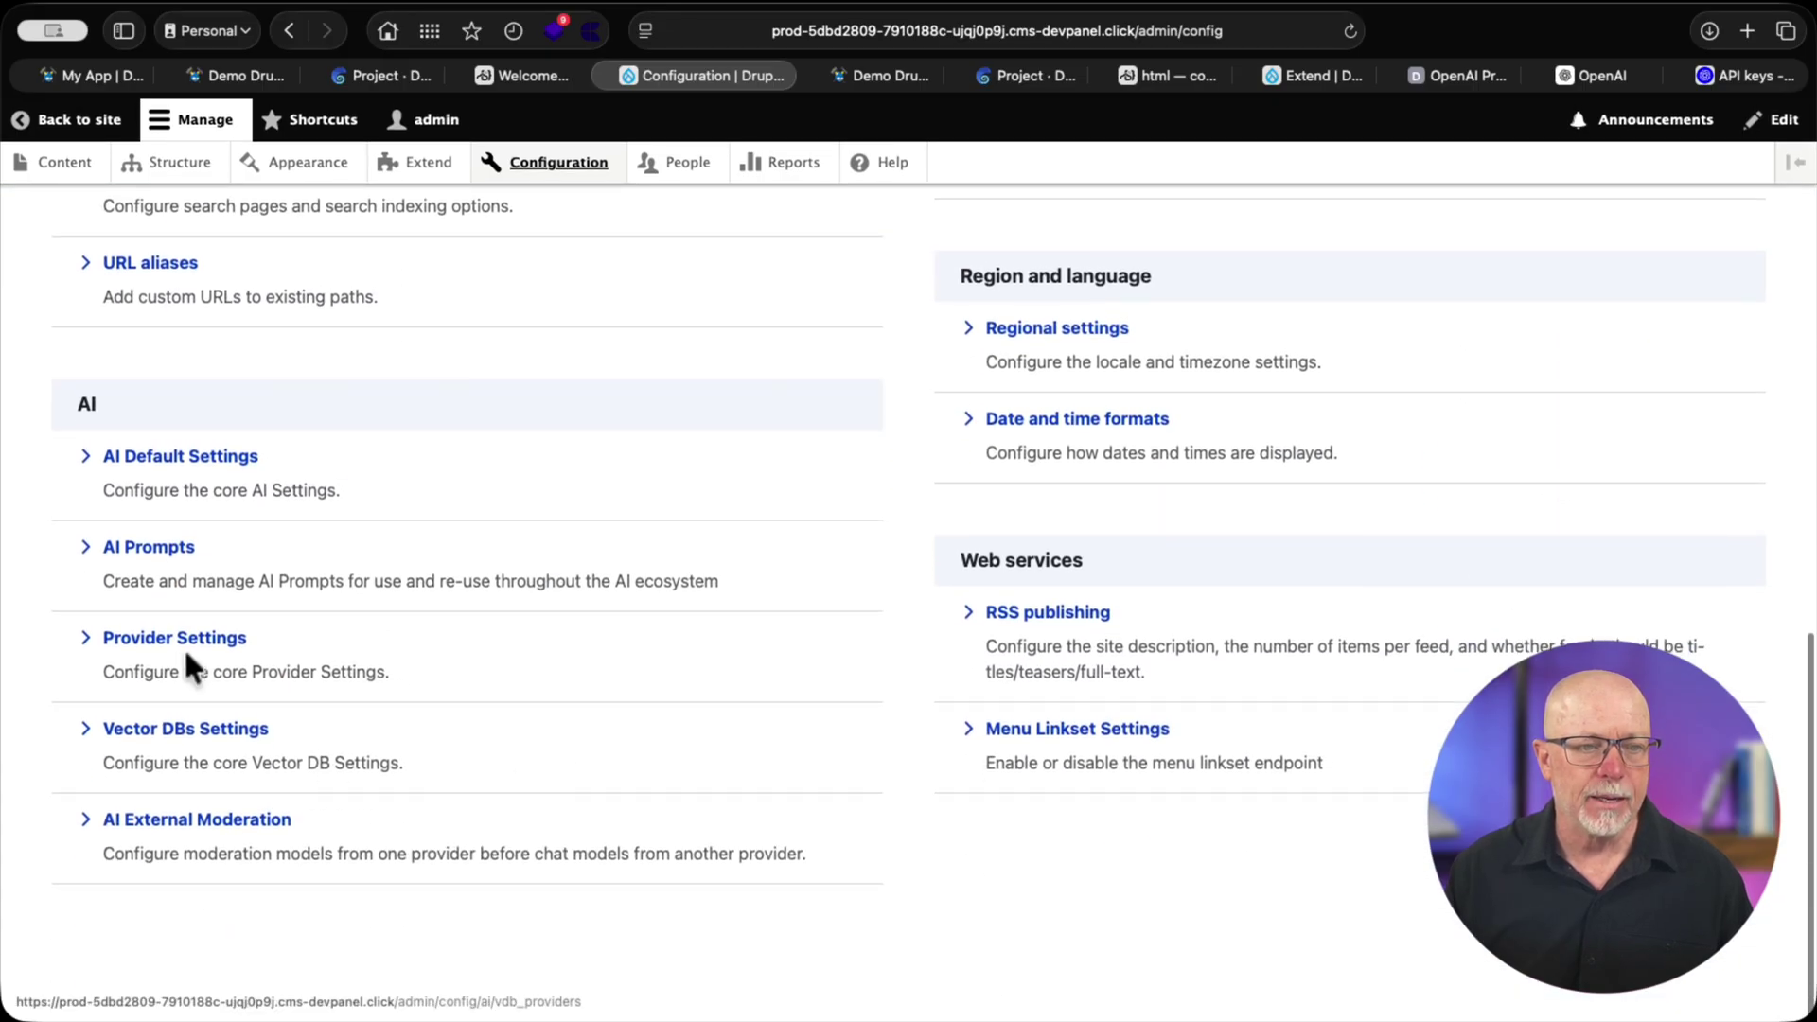
{"action": "left_click", "coordinate": [166, 646]}
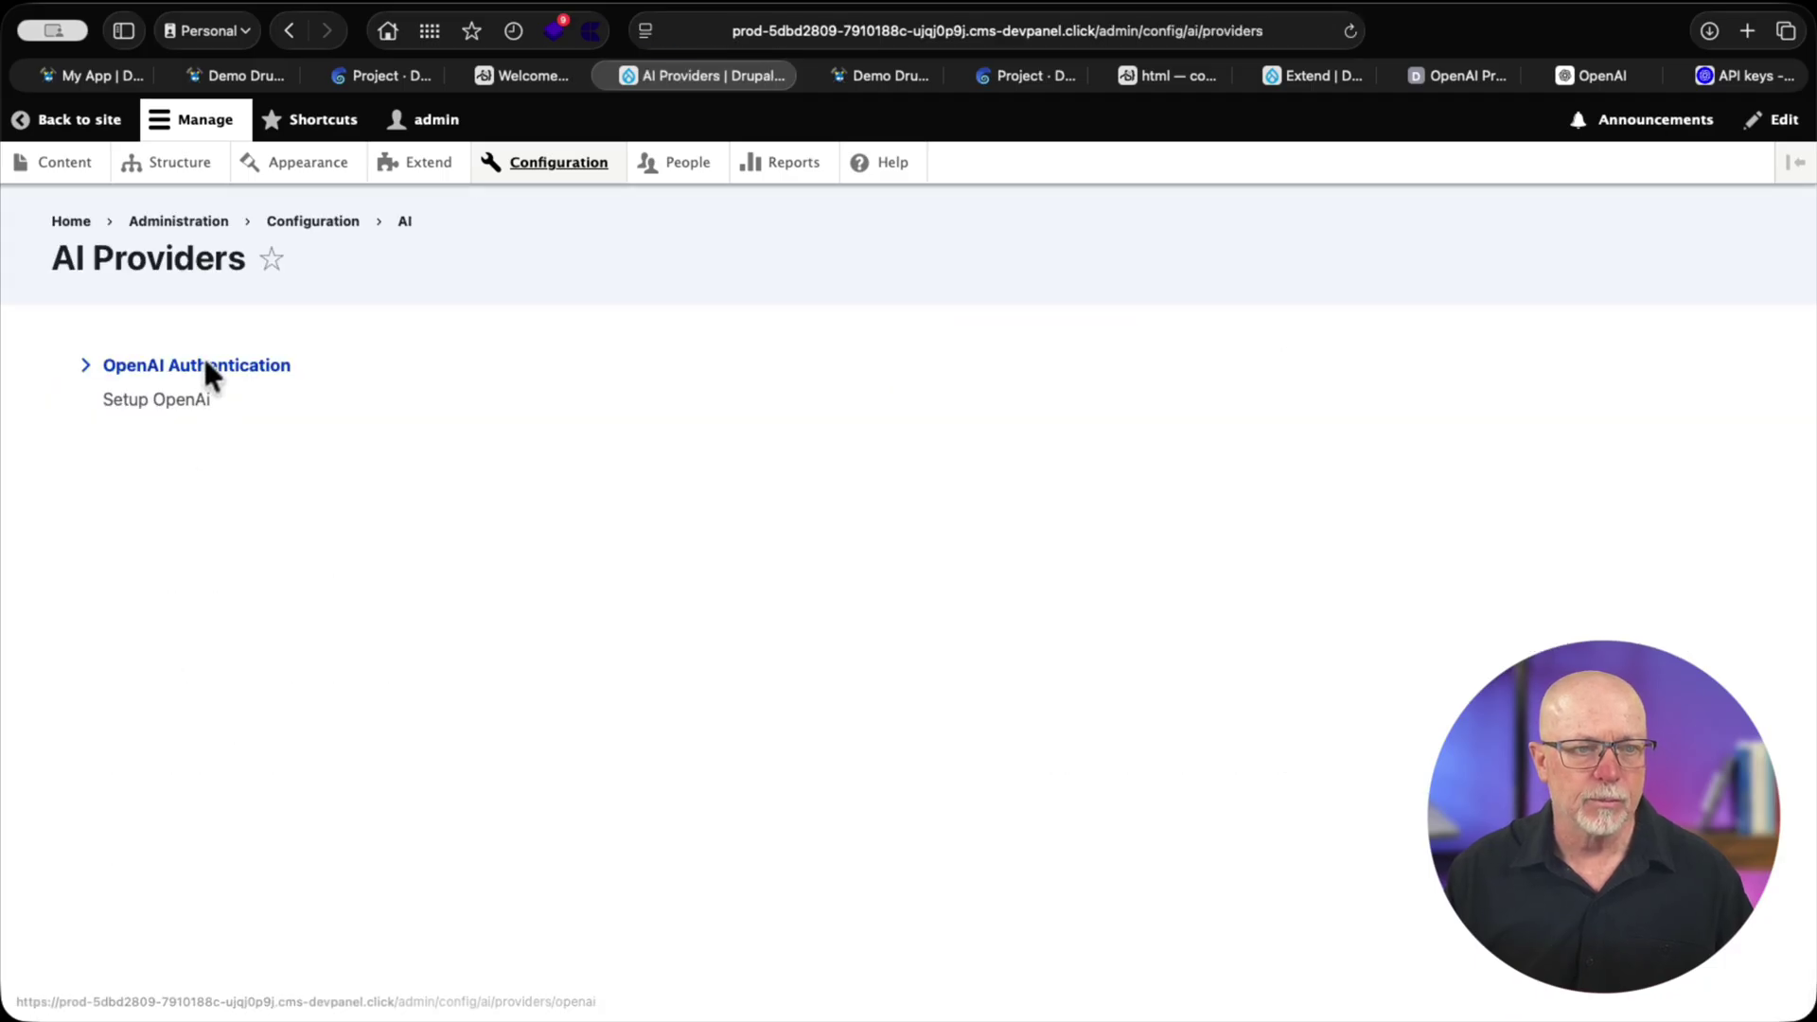
{"action": "left_click", "coordinate": [204, 369]}
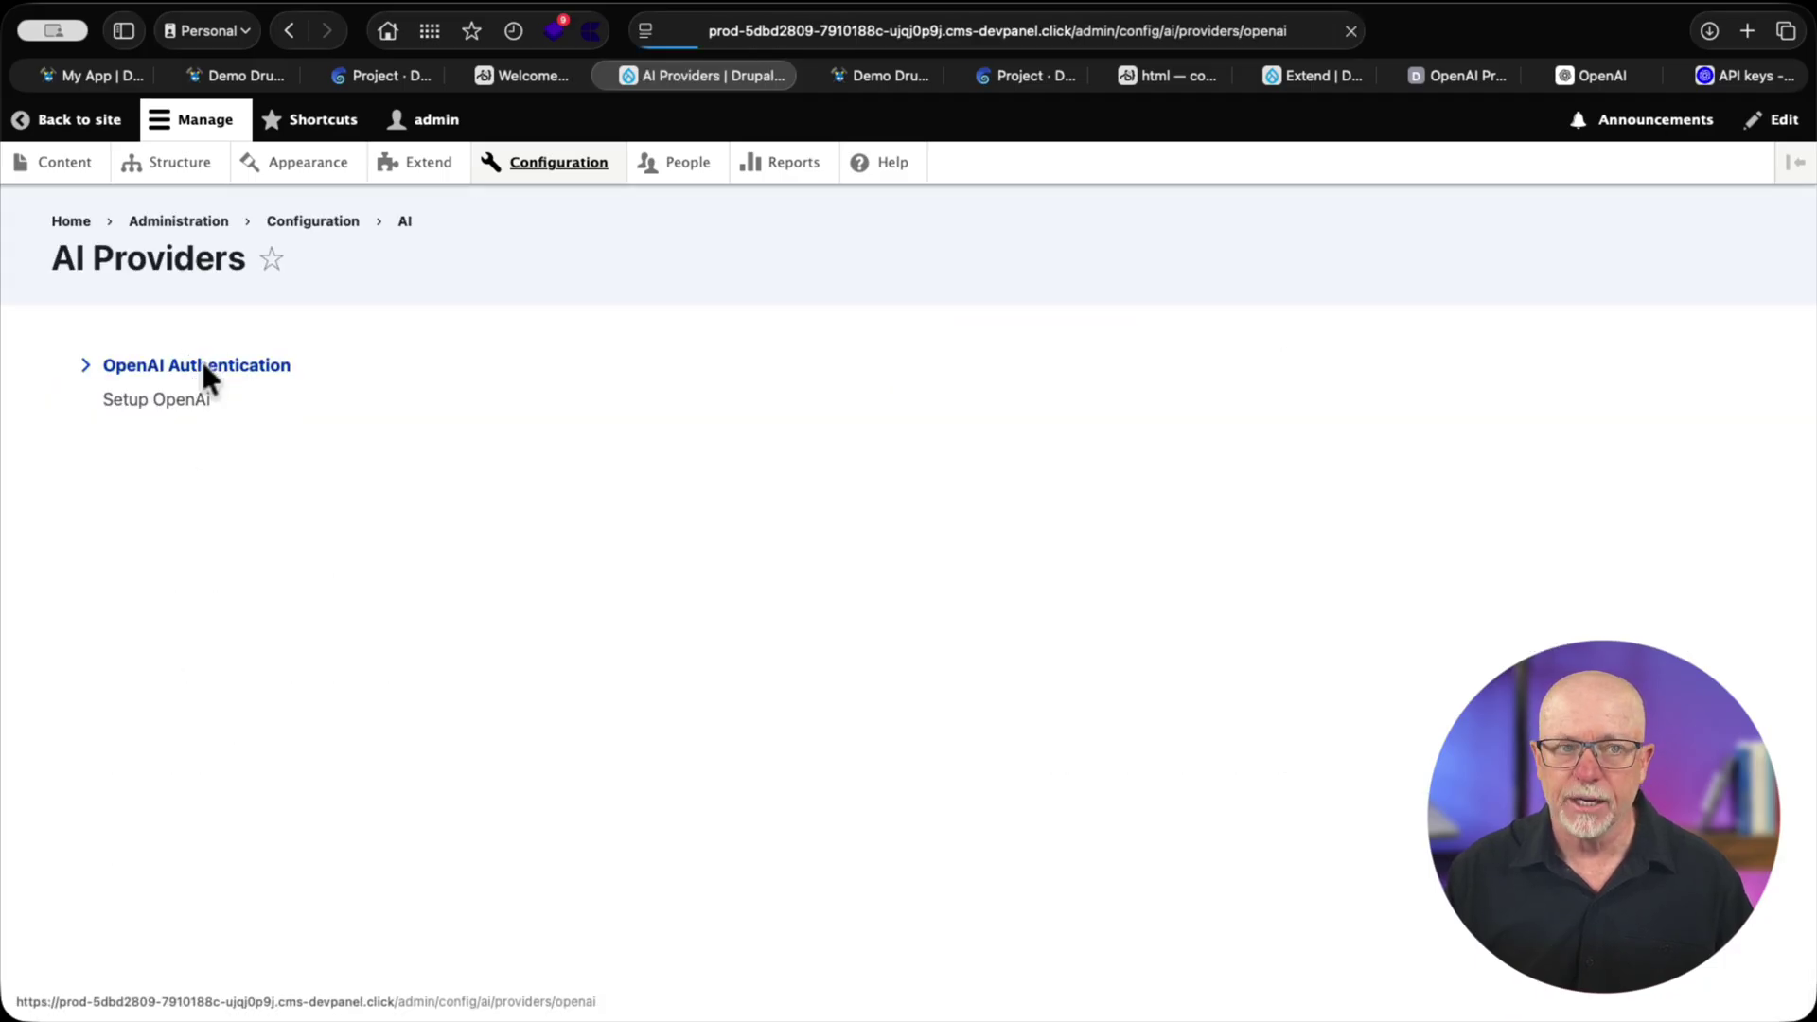
Choose the Open AI key as the OpenAI API Key and save the authentication configuration
{"action": "left_click", "coordinate": [145, 388]}
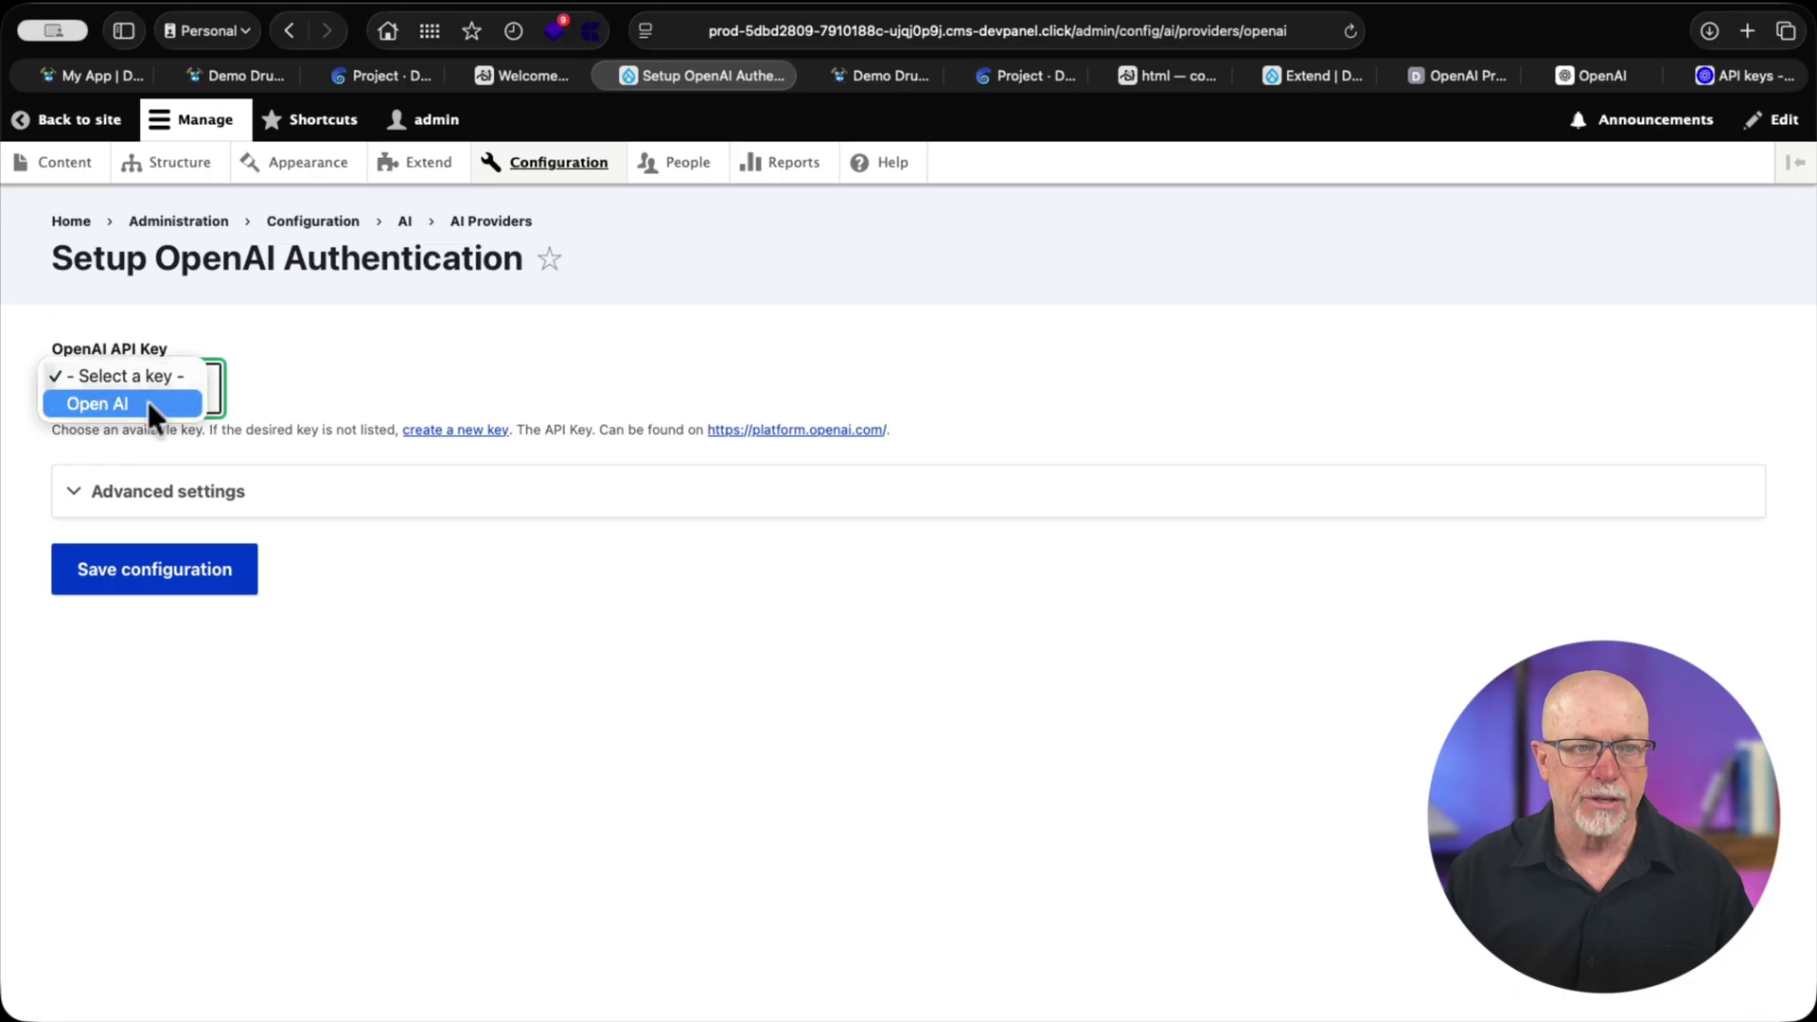
{"action": "left_click", "coordinate": [147, 405]}
{"action": "left_click", "coordinate": [150, 573]}
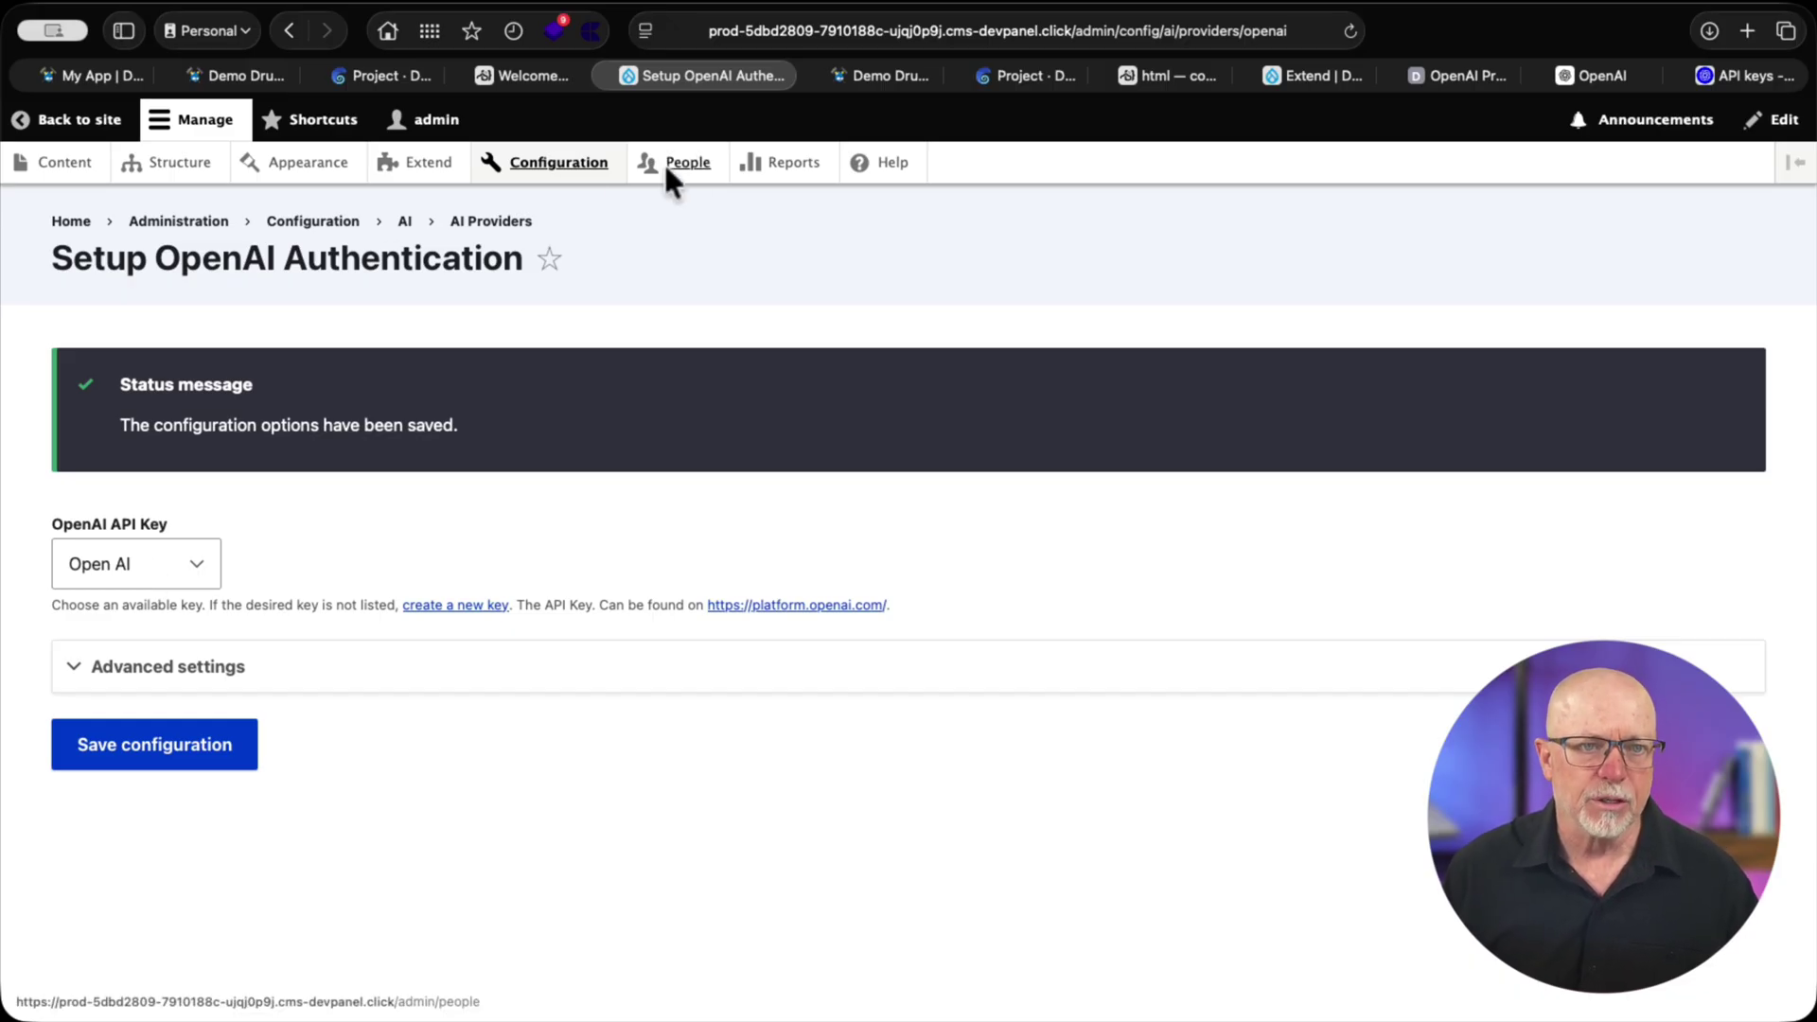
Open the AI Default Settings from the AI section of the site configuration
{"action": "left_click", "coordinate": [554, 167]}
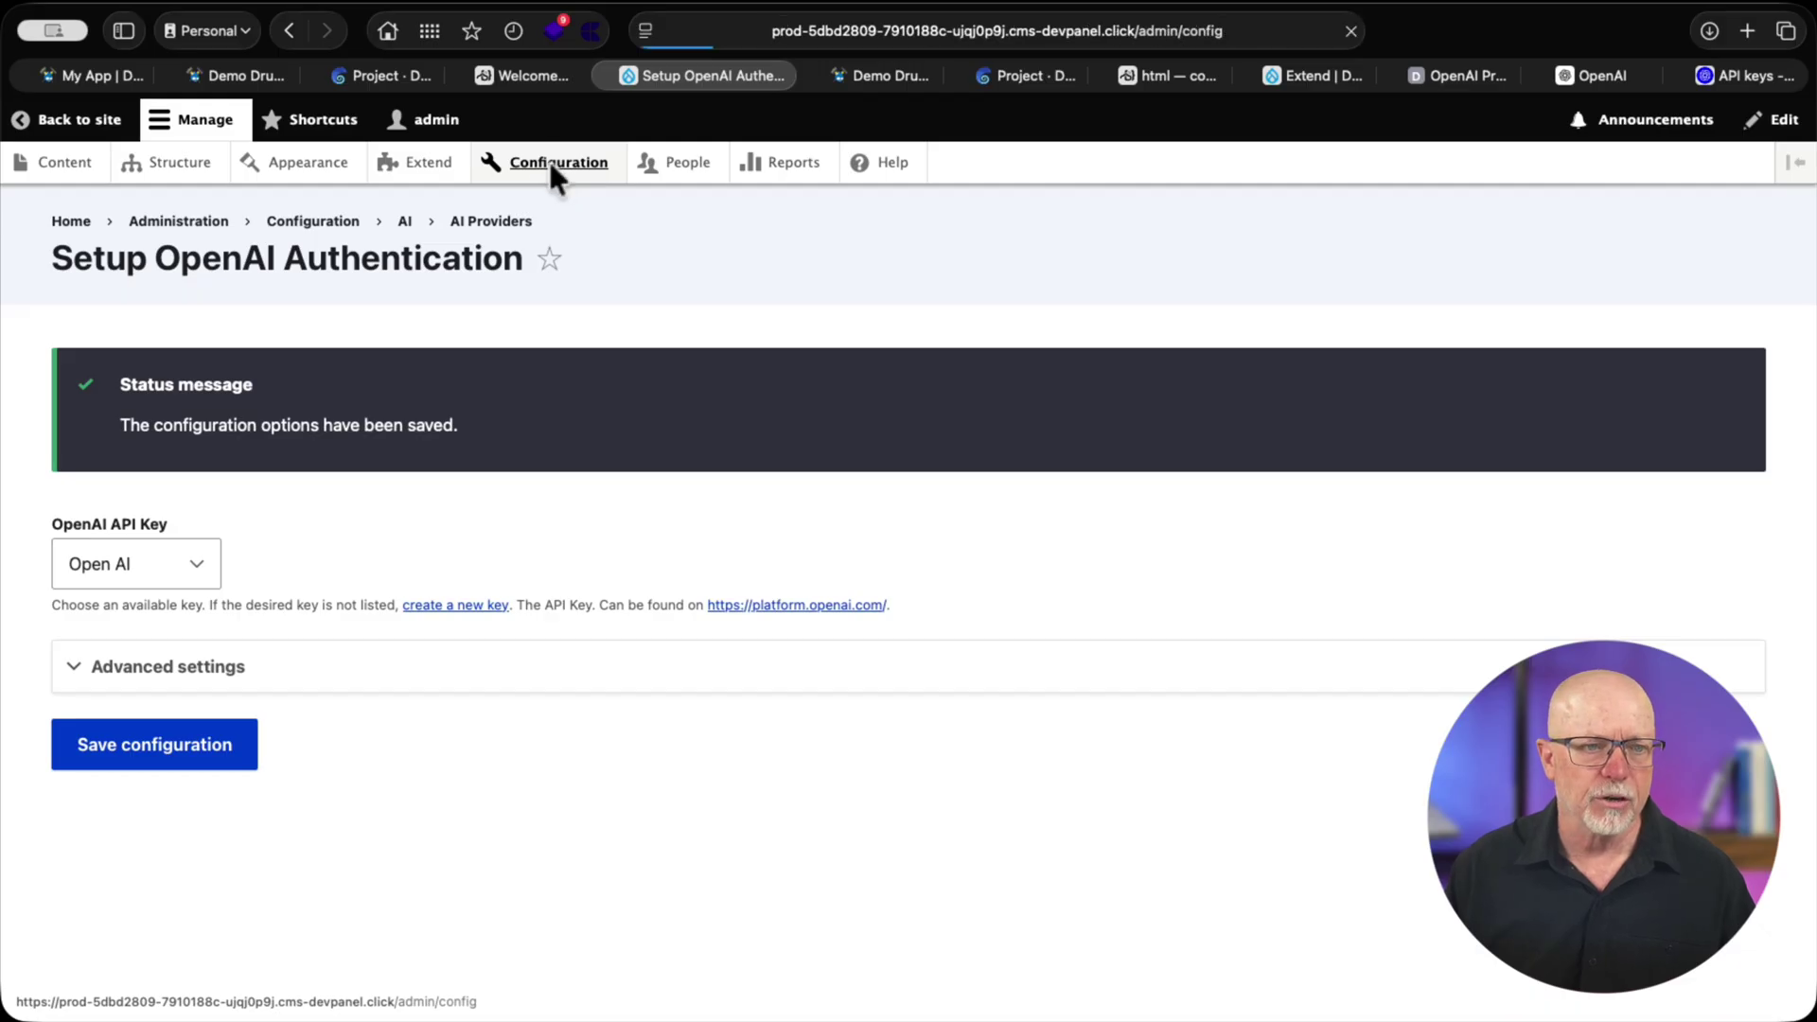
{"action": "left_click", "coordinate": [245, 748]}
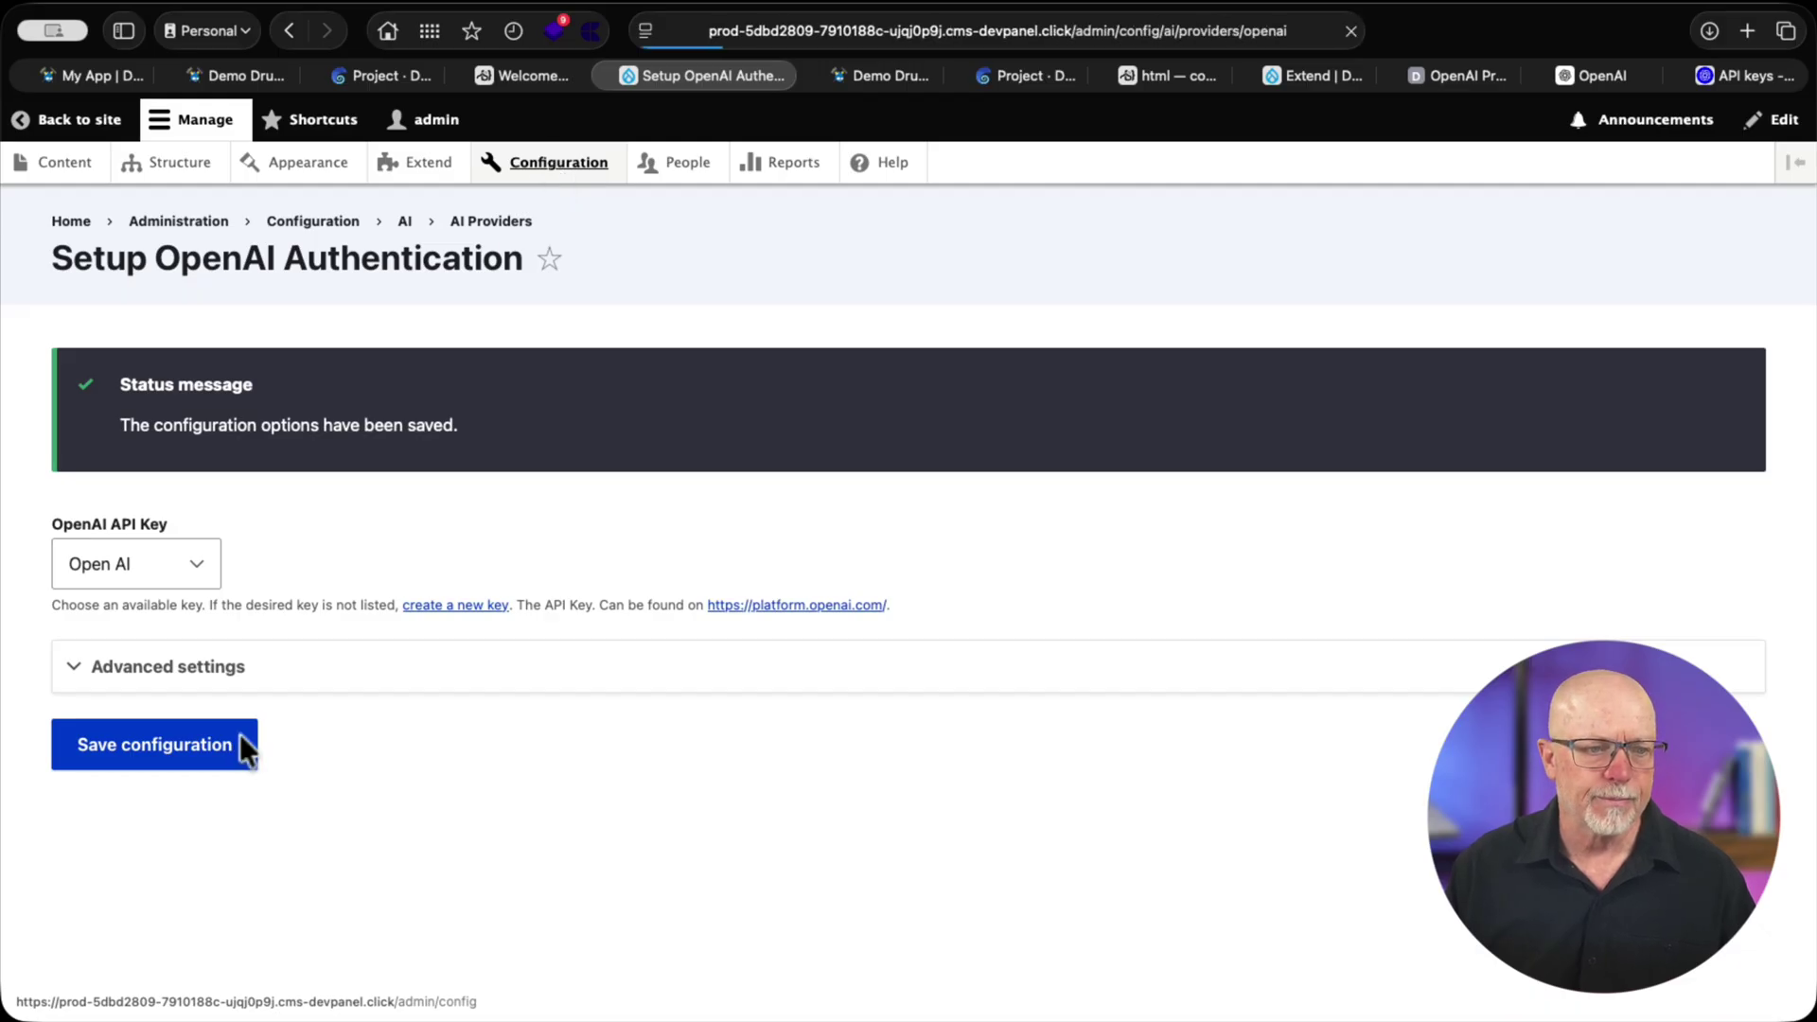
{"action": "scroll", "coordinate": [240, 747], "scroll_direction": "down", "scroll_amount": 10}
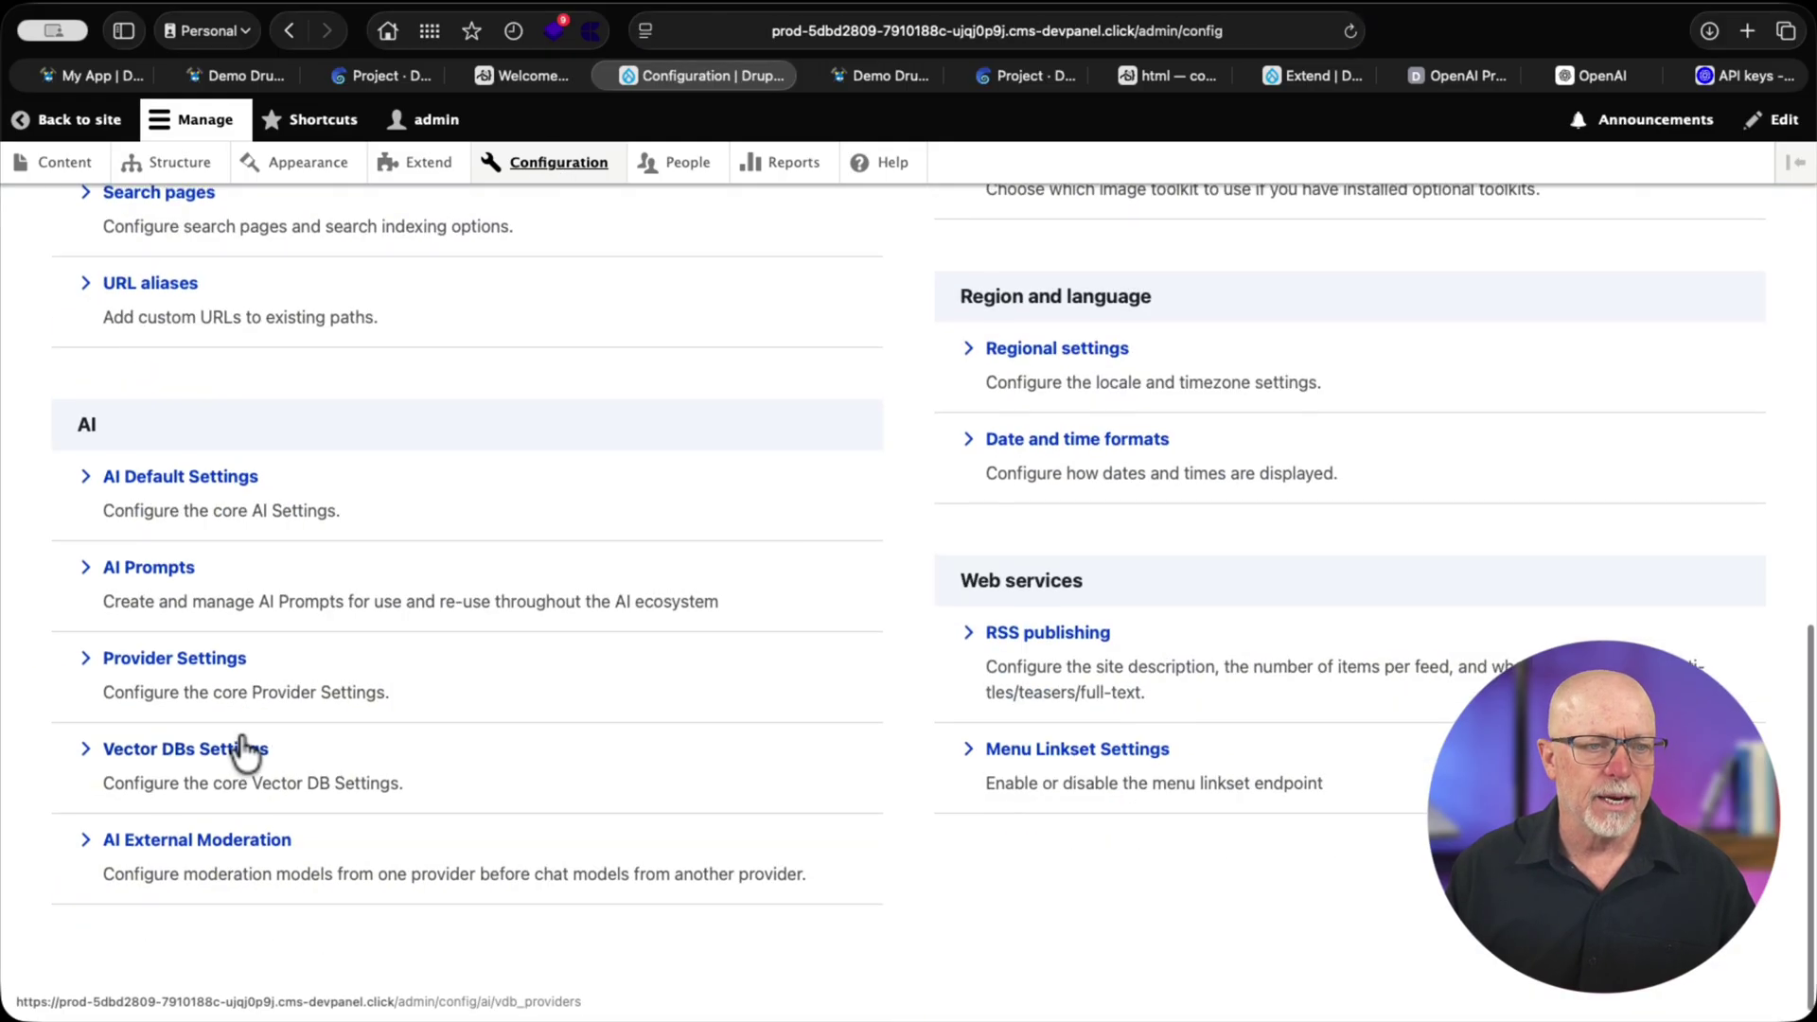
{"action": "scroll", "coordinate": [239, 747], "scroll_direction": "up", "scroll_amount": 1}
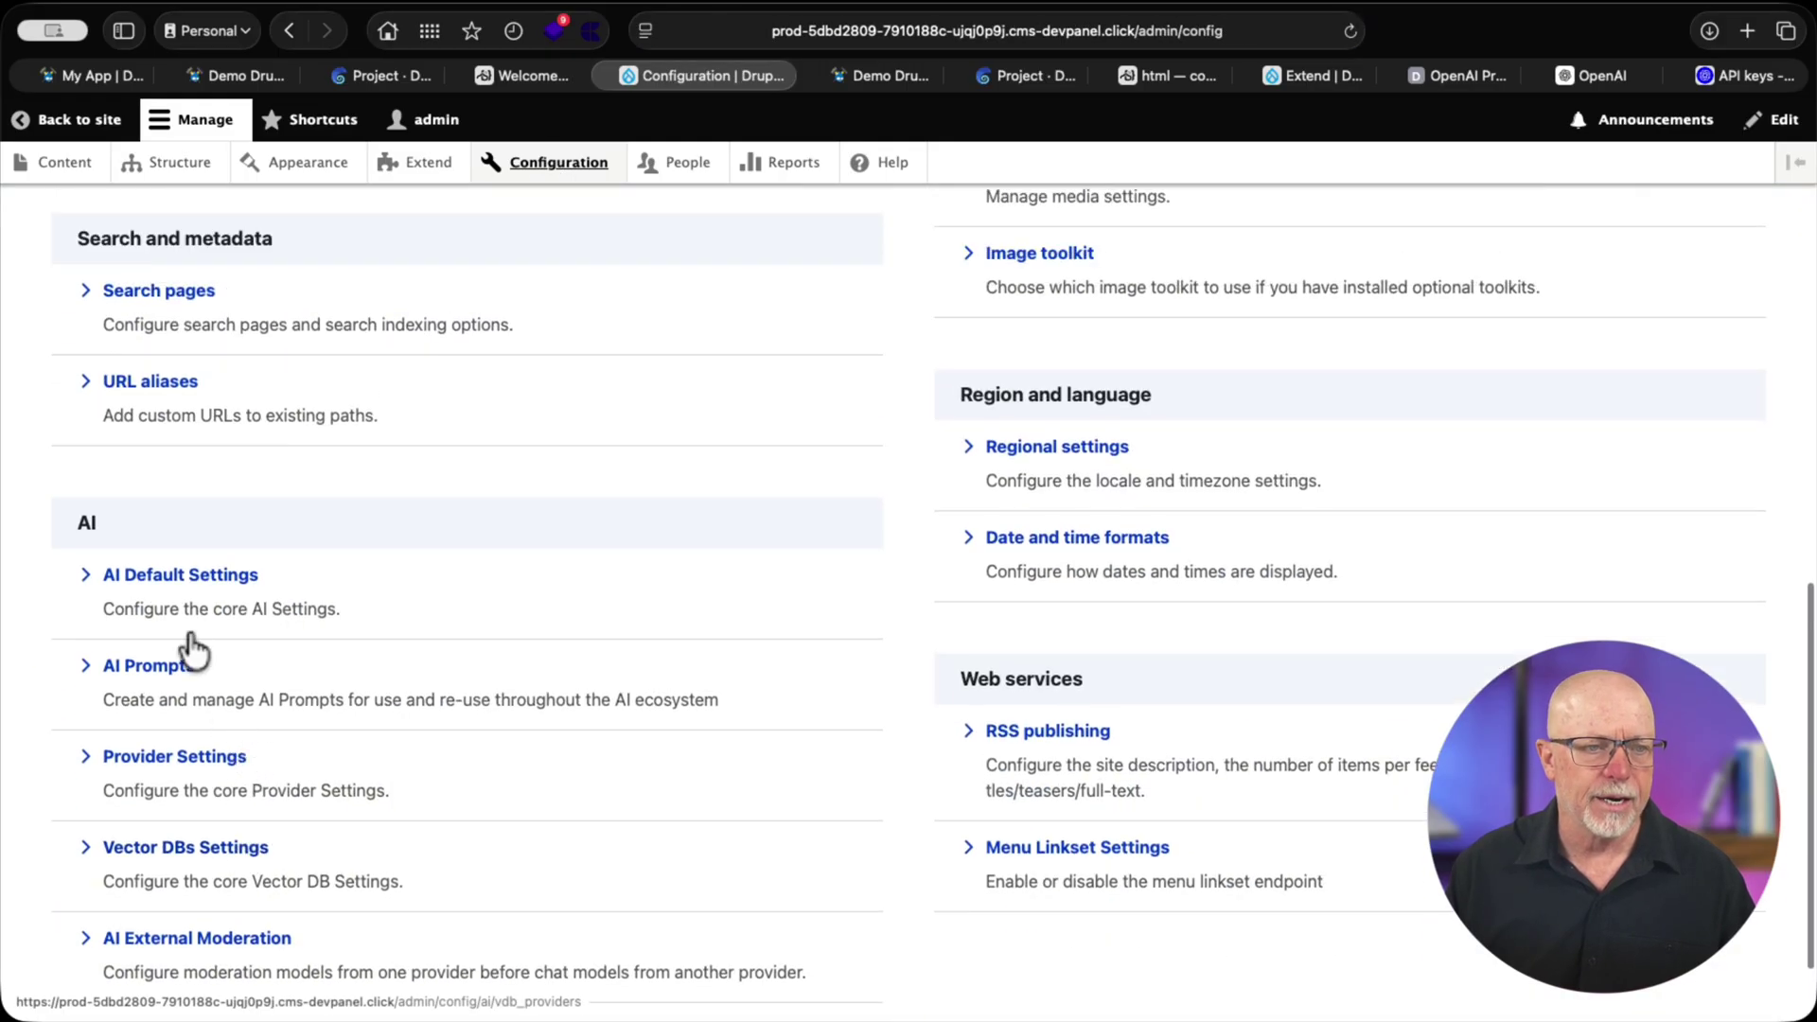
{"action": "left_click", "coordinate": [149, 579]}
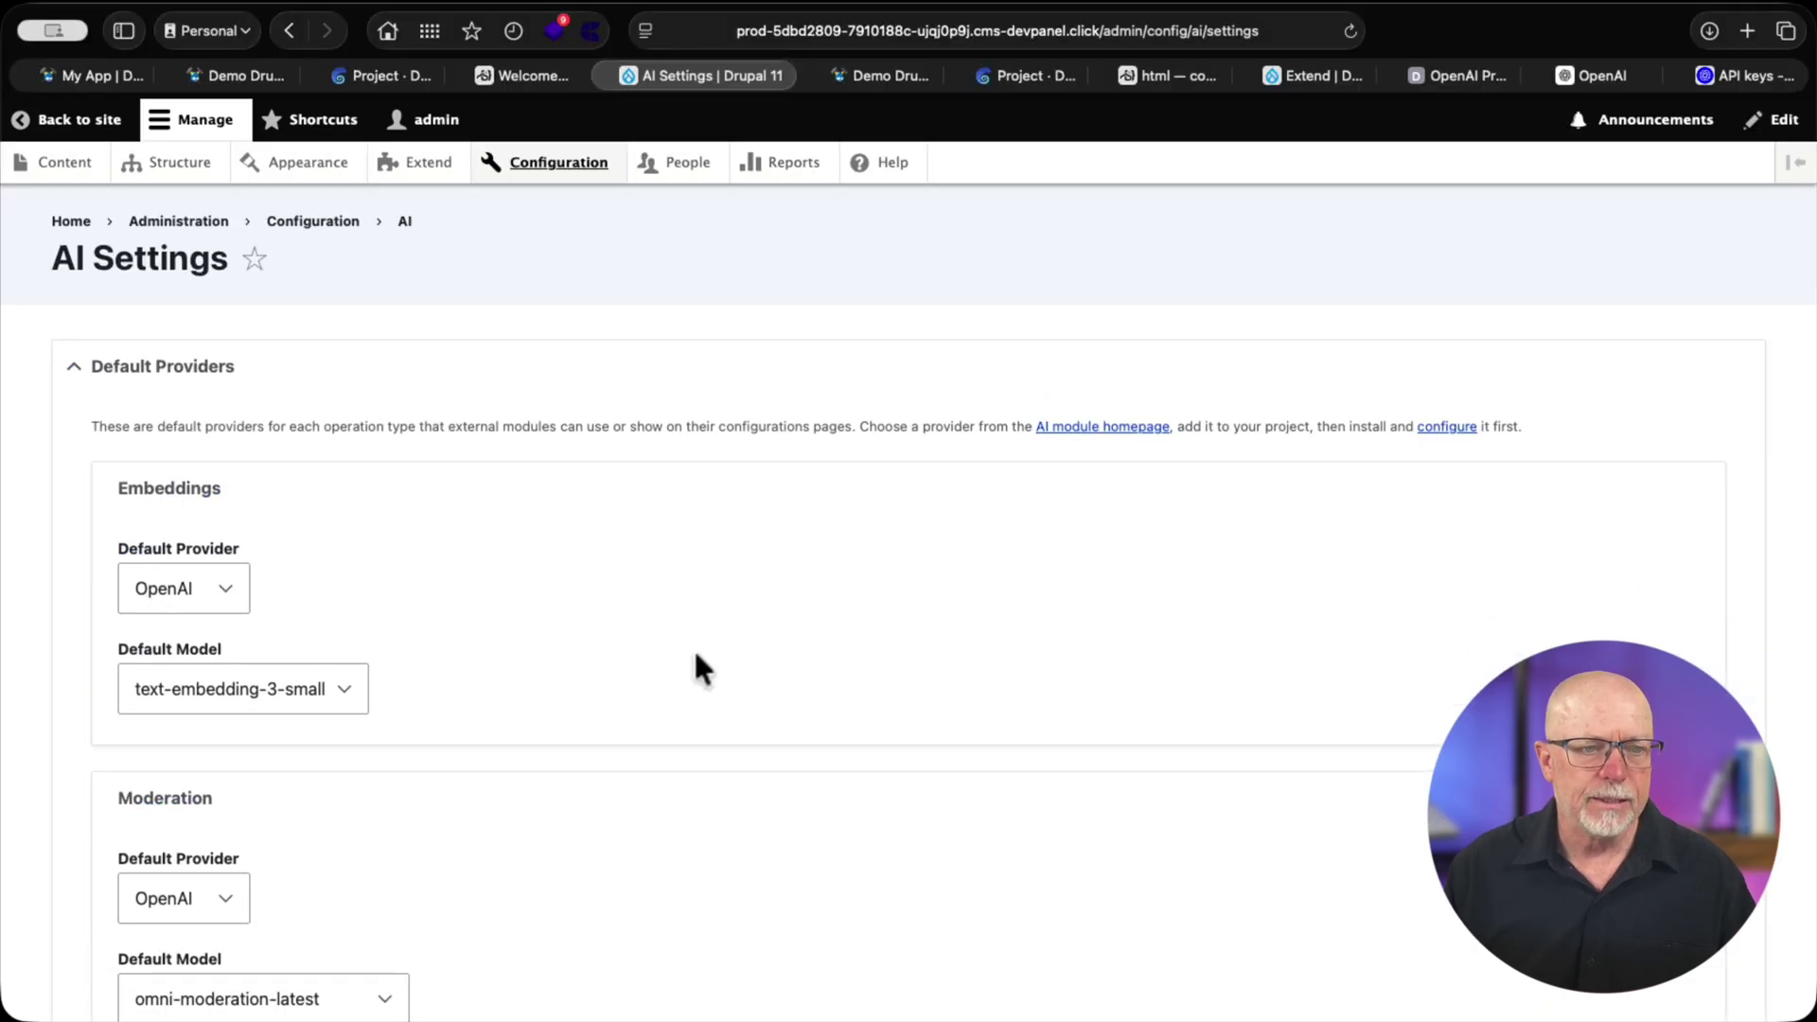
Set the default model for Text To Image to gpt-image-1 in the AI Settings
{"action": "scroll", "coordinate": [847, 652], "scroll_direction": "down", "scroll_amount": 7}
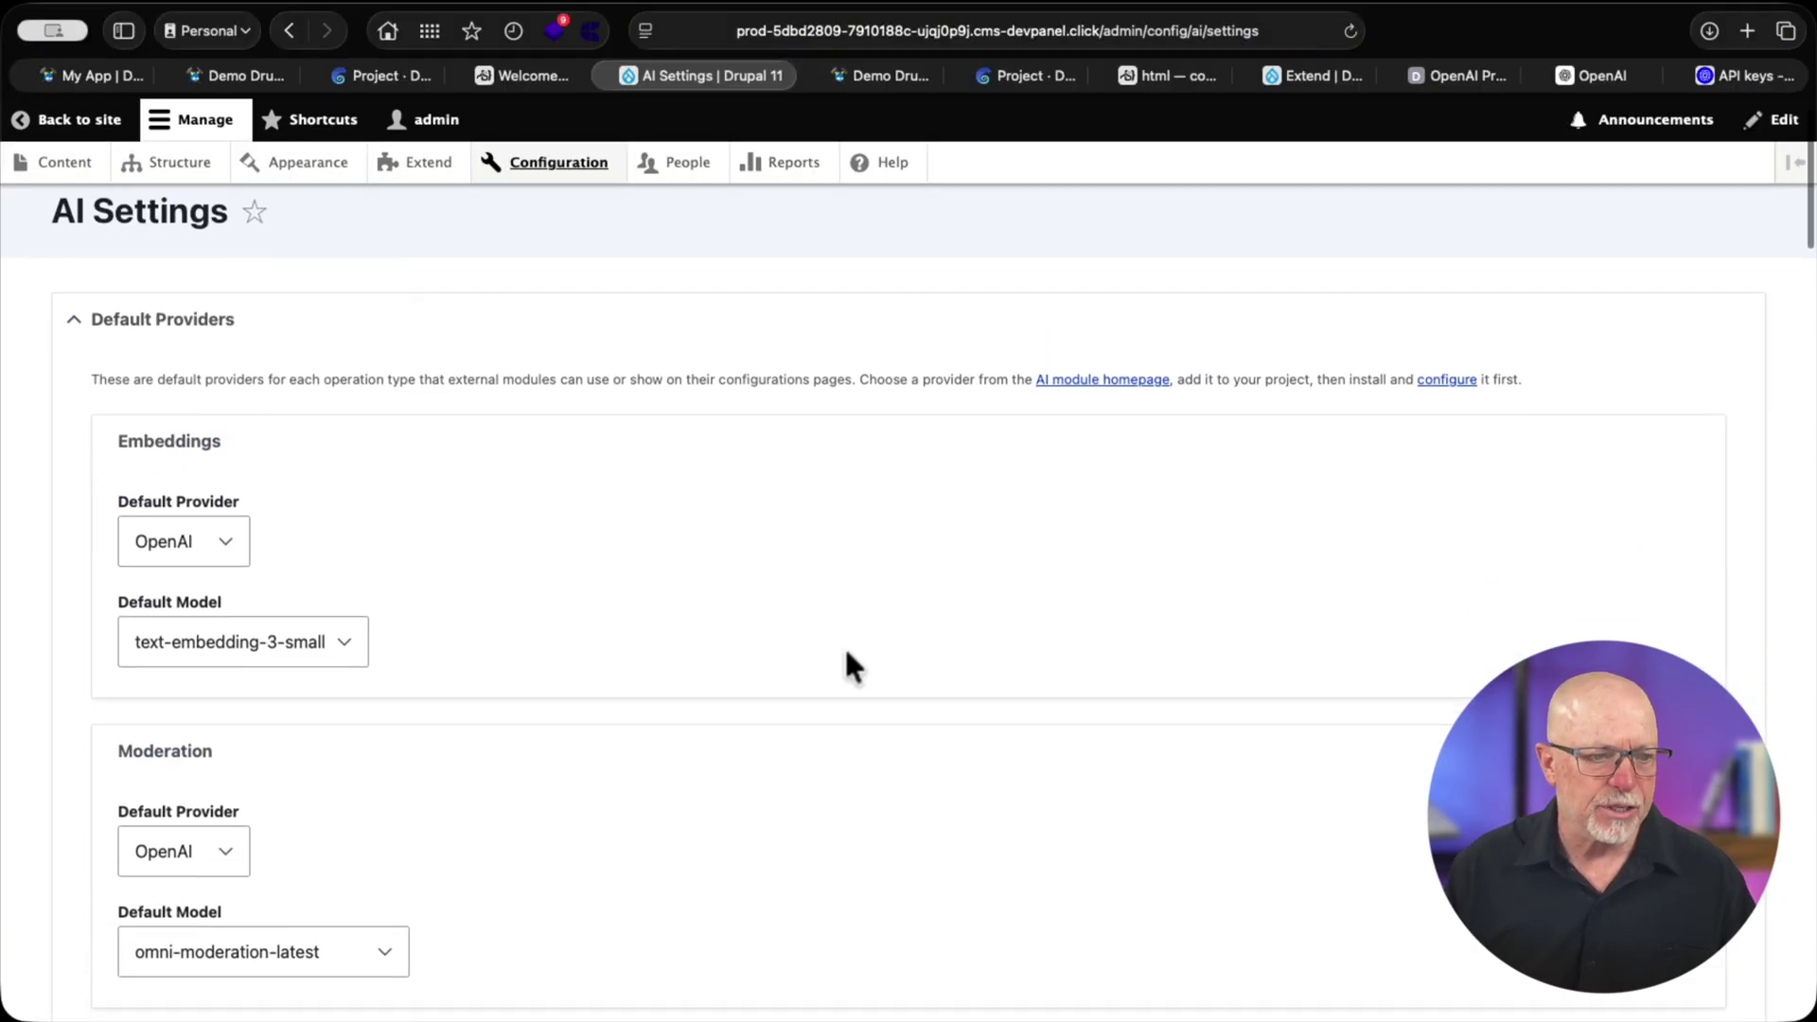
{"action": "scroll", "coordinate": [848, 653], "scroll_direction": "down", "scroll_amount": 5}
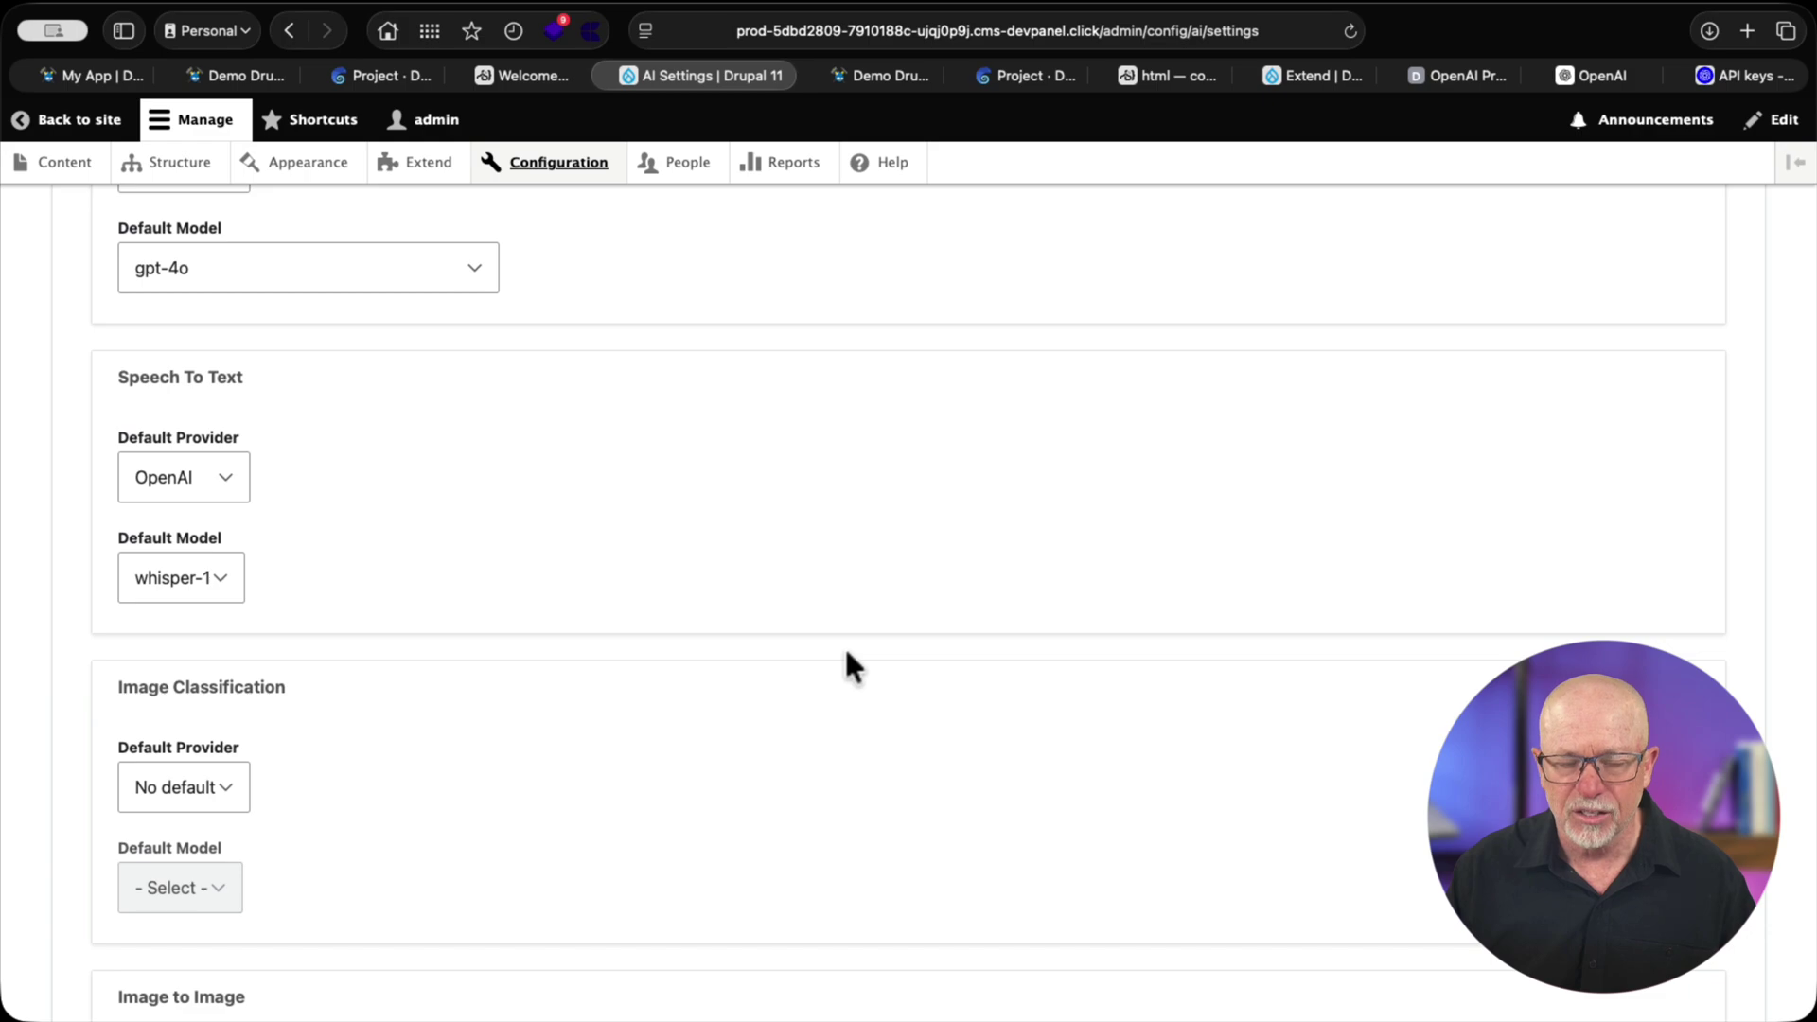
{"action": "scroll", "coordinate": [846, 652], "scroll_direction": "down", "scroll_amount": 10}
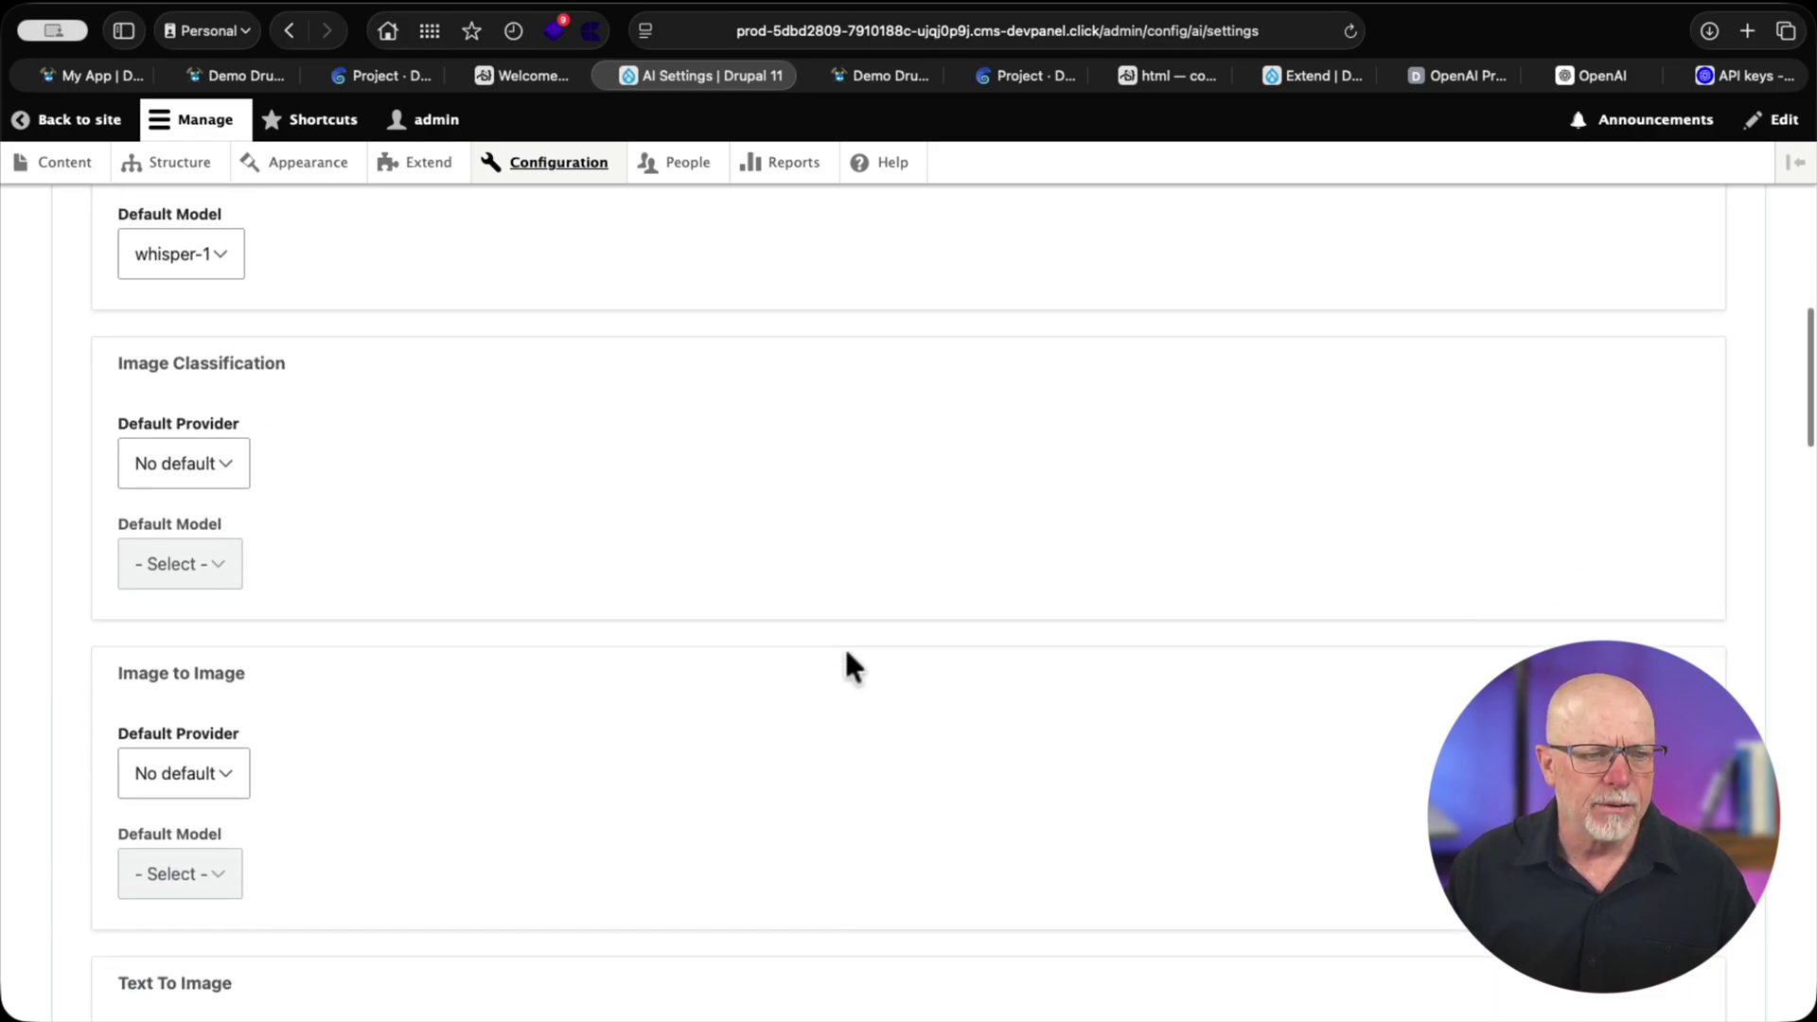
{"action": "scroll", "coordinate": [844, 653], "scroll_direction": "down", "scroll_amount": 3}
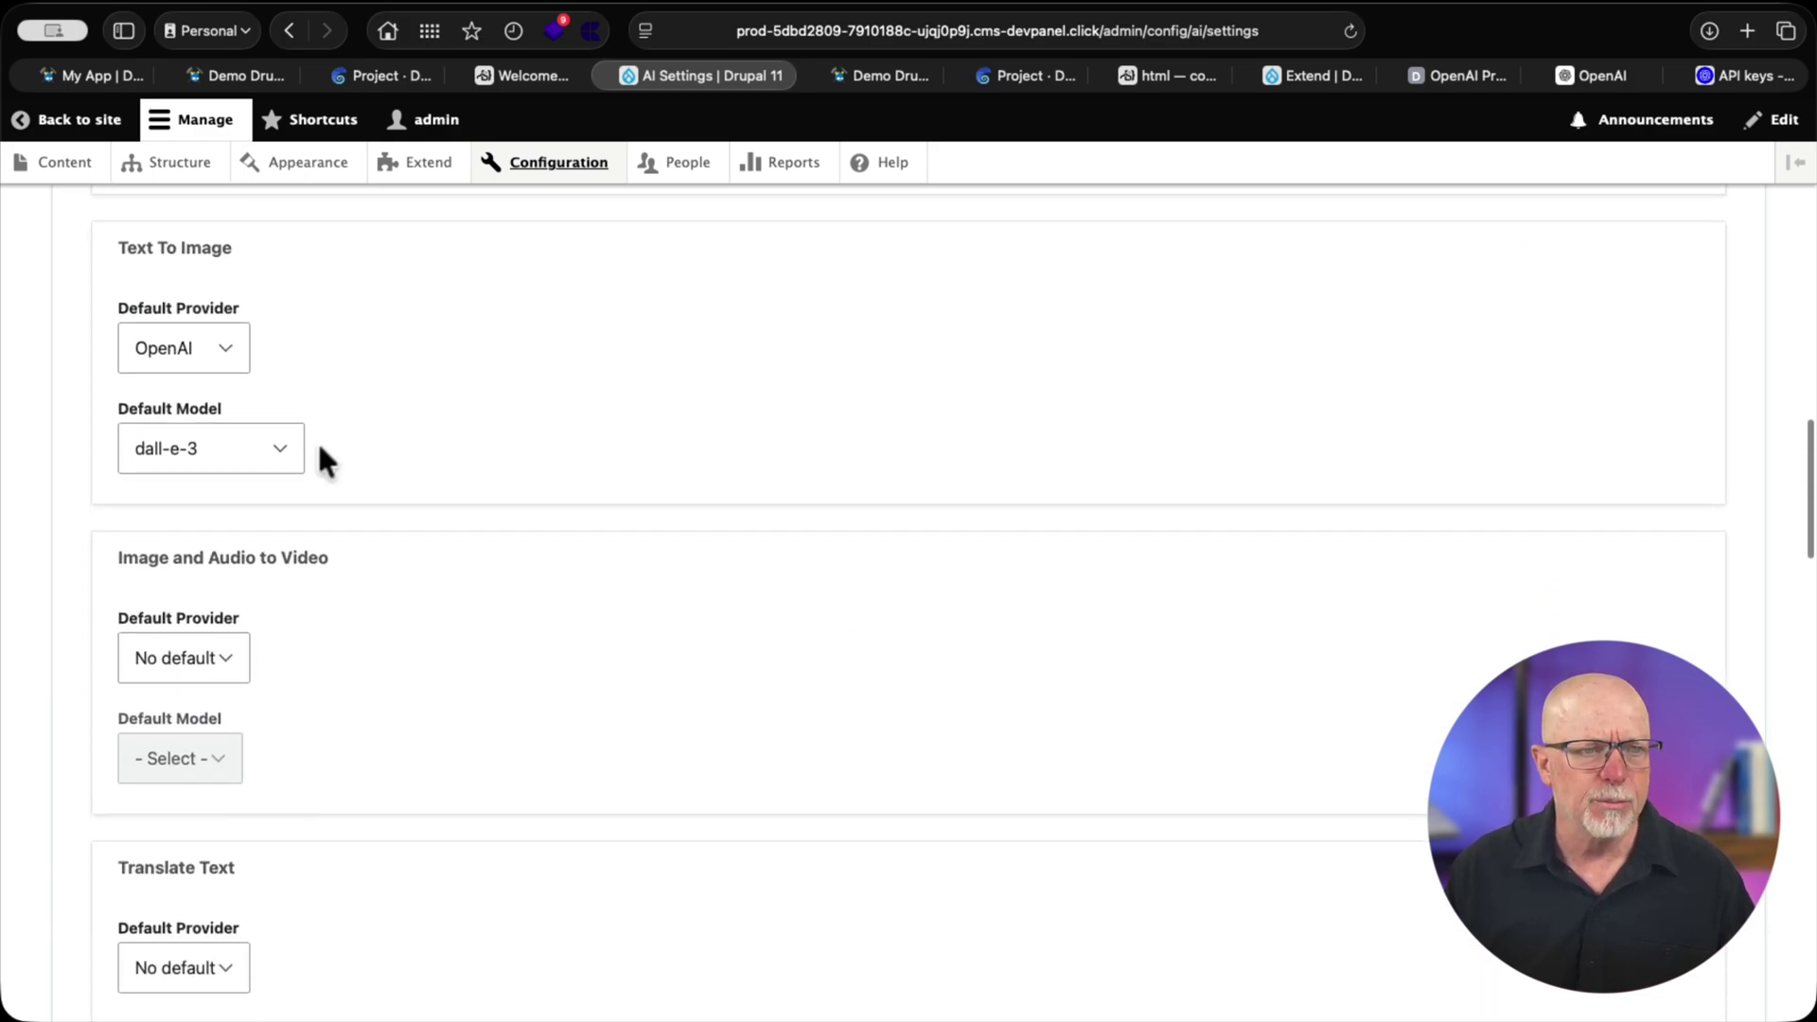
{"action": "left_click", "coordinate": [225, 447]}
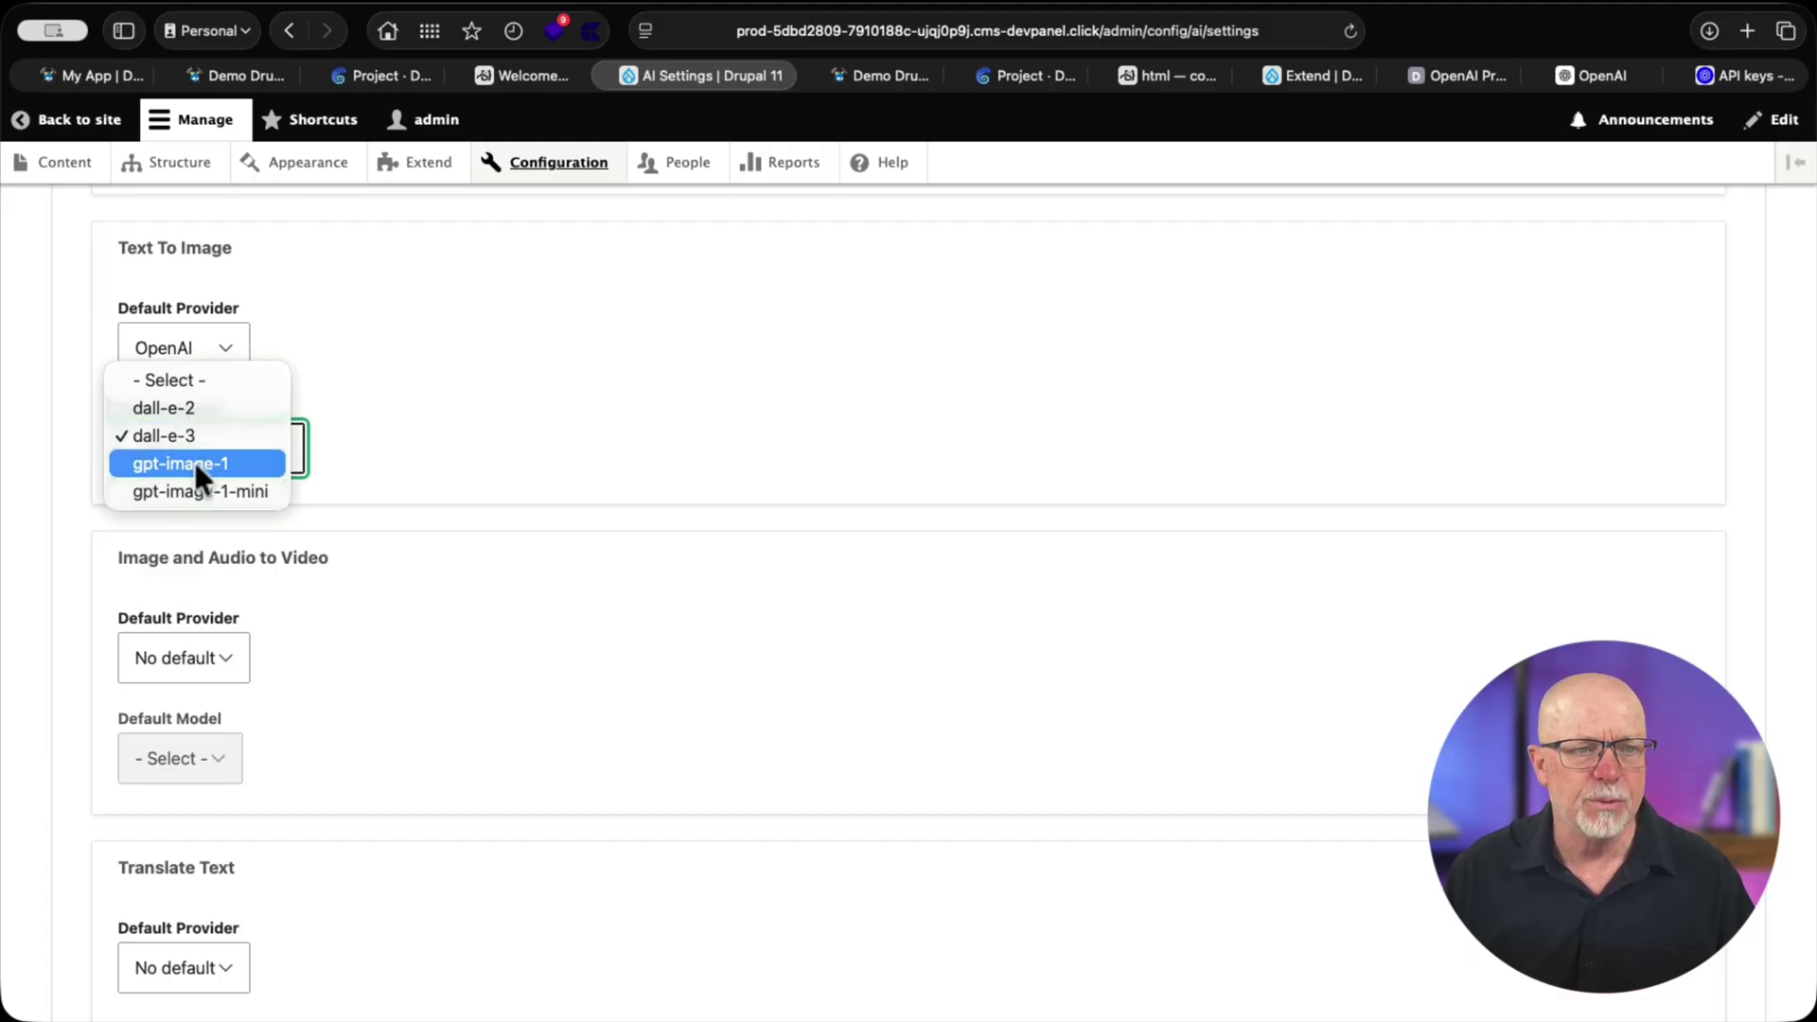
{"action": "left_click", "coordinate": [193, 463]}
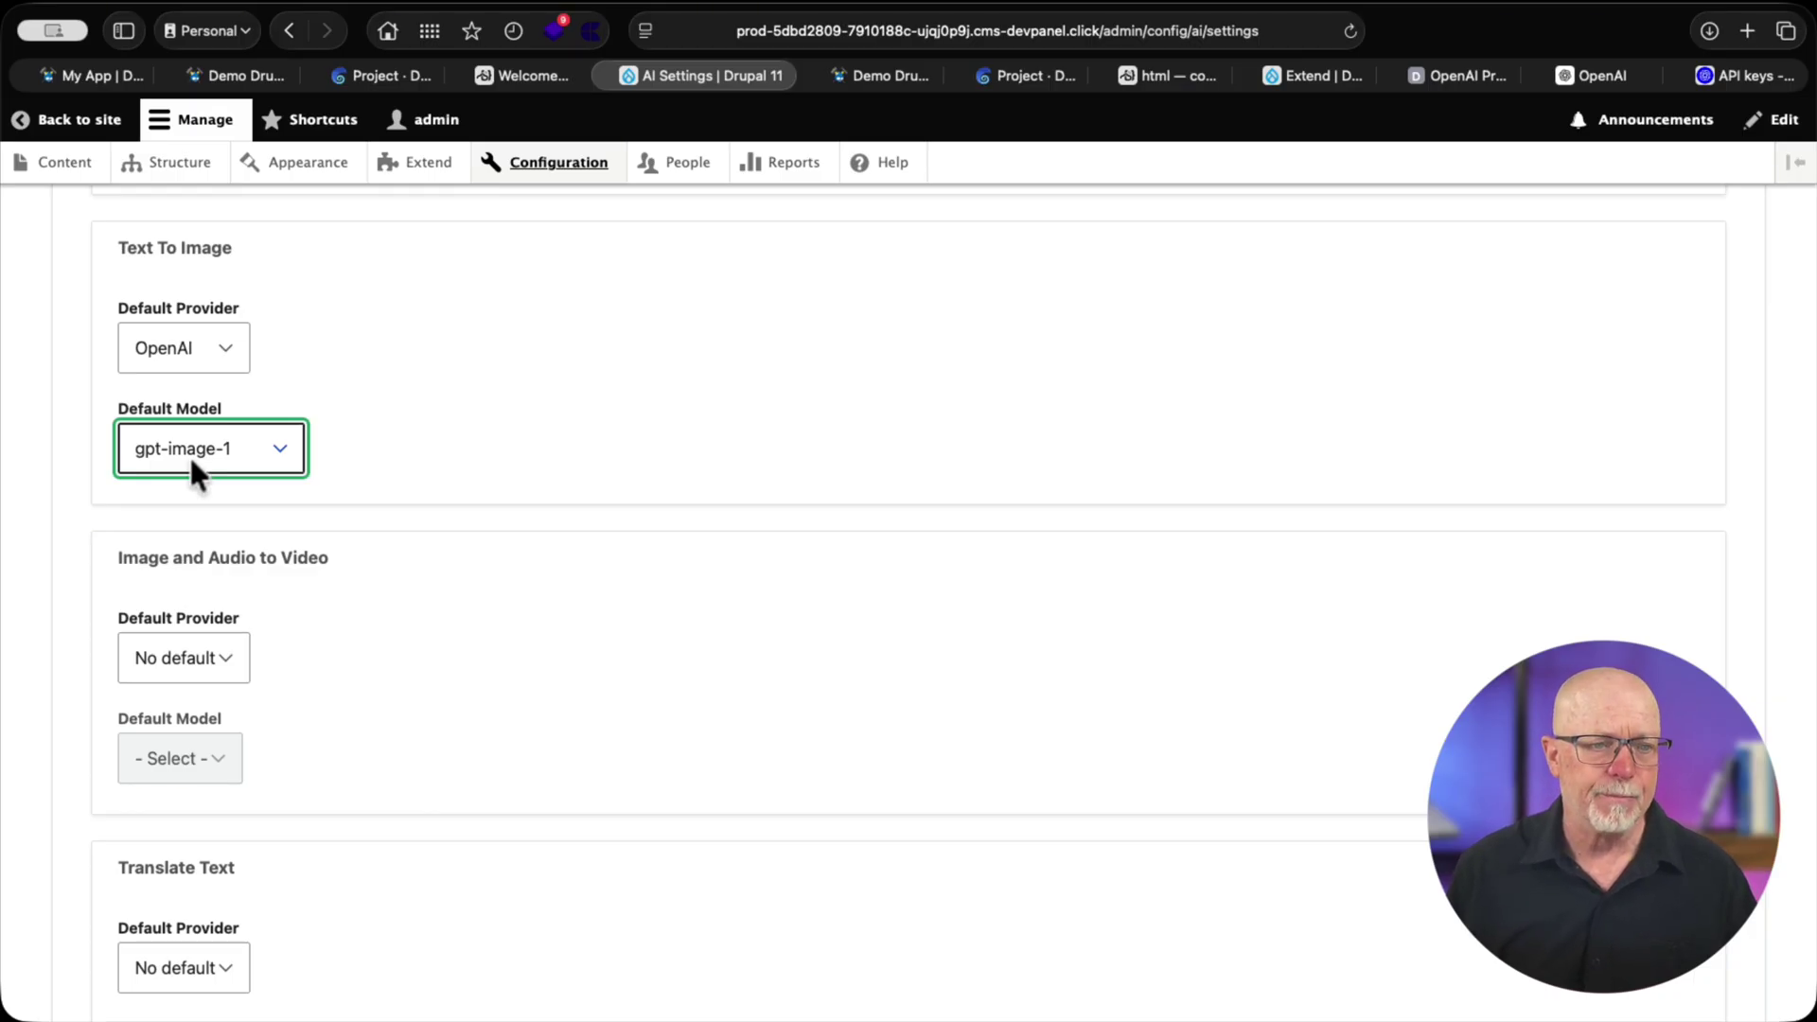
Check the remaining default providers and models, and save the AI Settings configuration
{"action": "scroll", "coordinate": [714, 562], "scroll_direction": "down", "scroll_amount": 9}
{"action": "scroll", "coordinate": [713, 563], "scroll_direction": "down", "scroll_amount": 2}
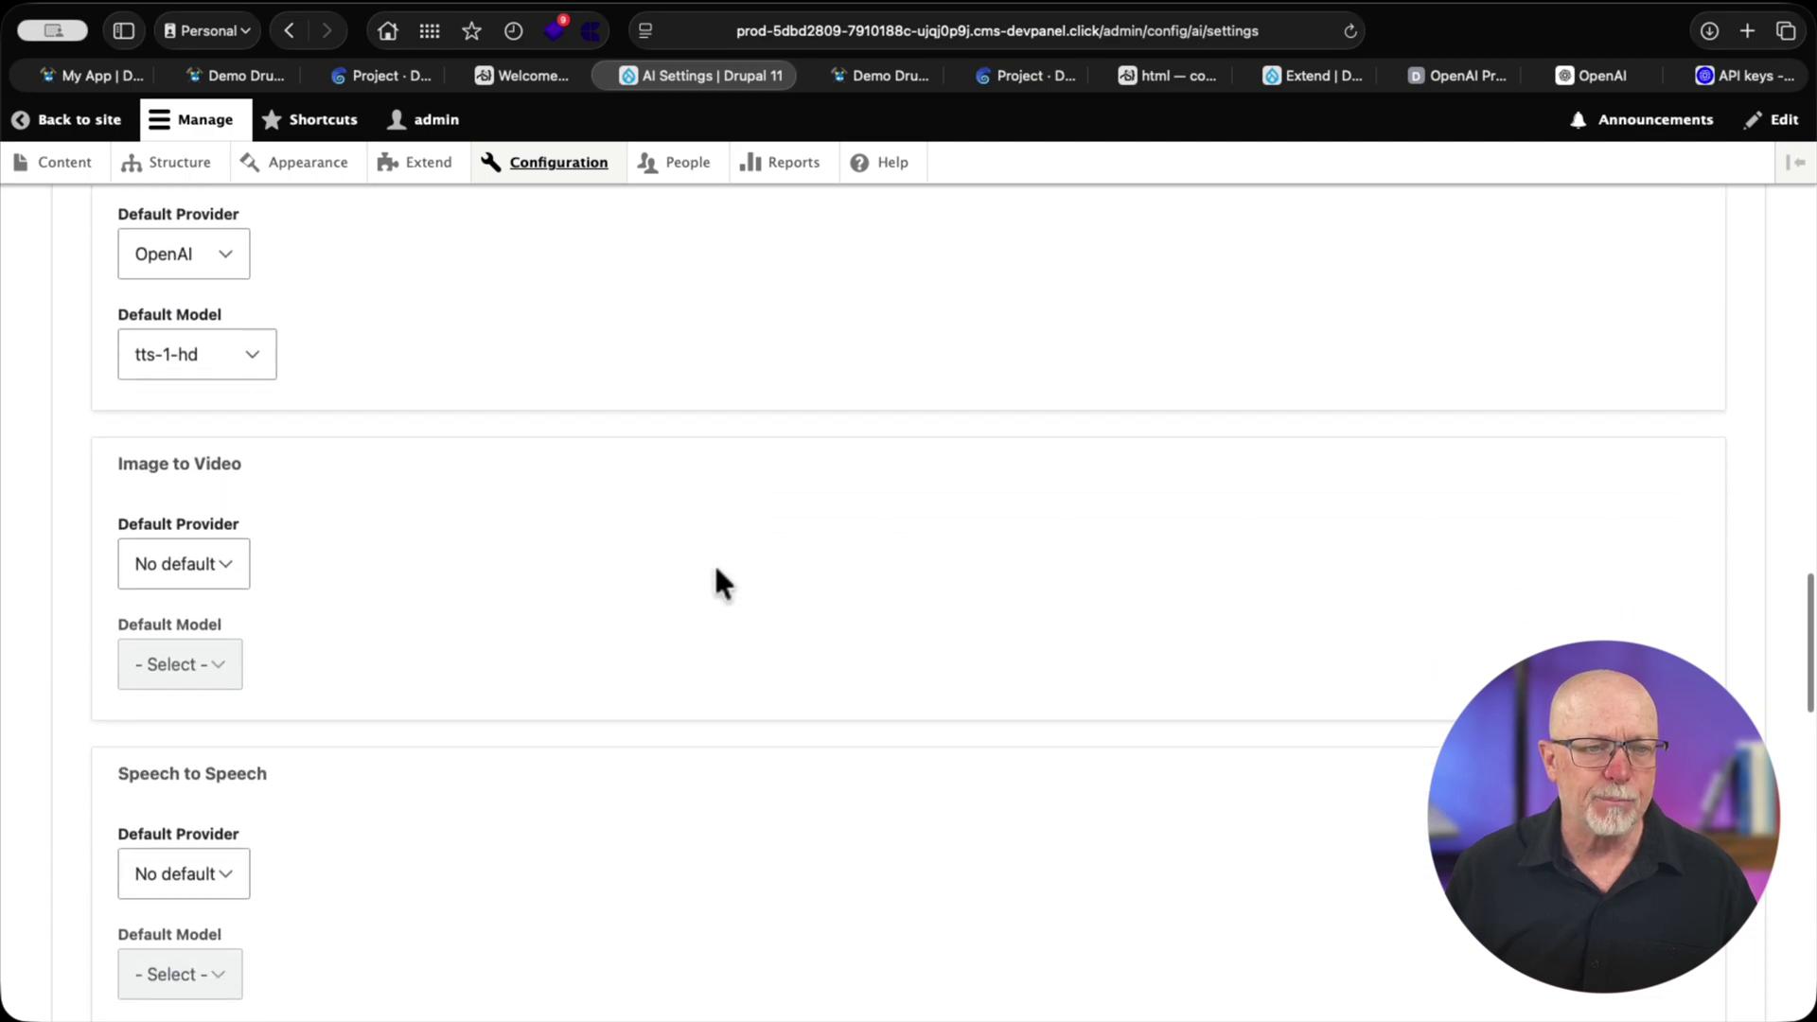
{"action": "scroll", "coordinate": [713, 562], "scroll_direction": "down", "scroll_amount": 5}
{"action": "scroll", "coordinate": [717, 573], "scroll_direction": "down", "scroll_amount": 10}
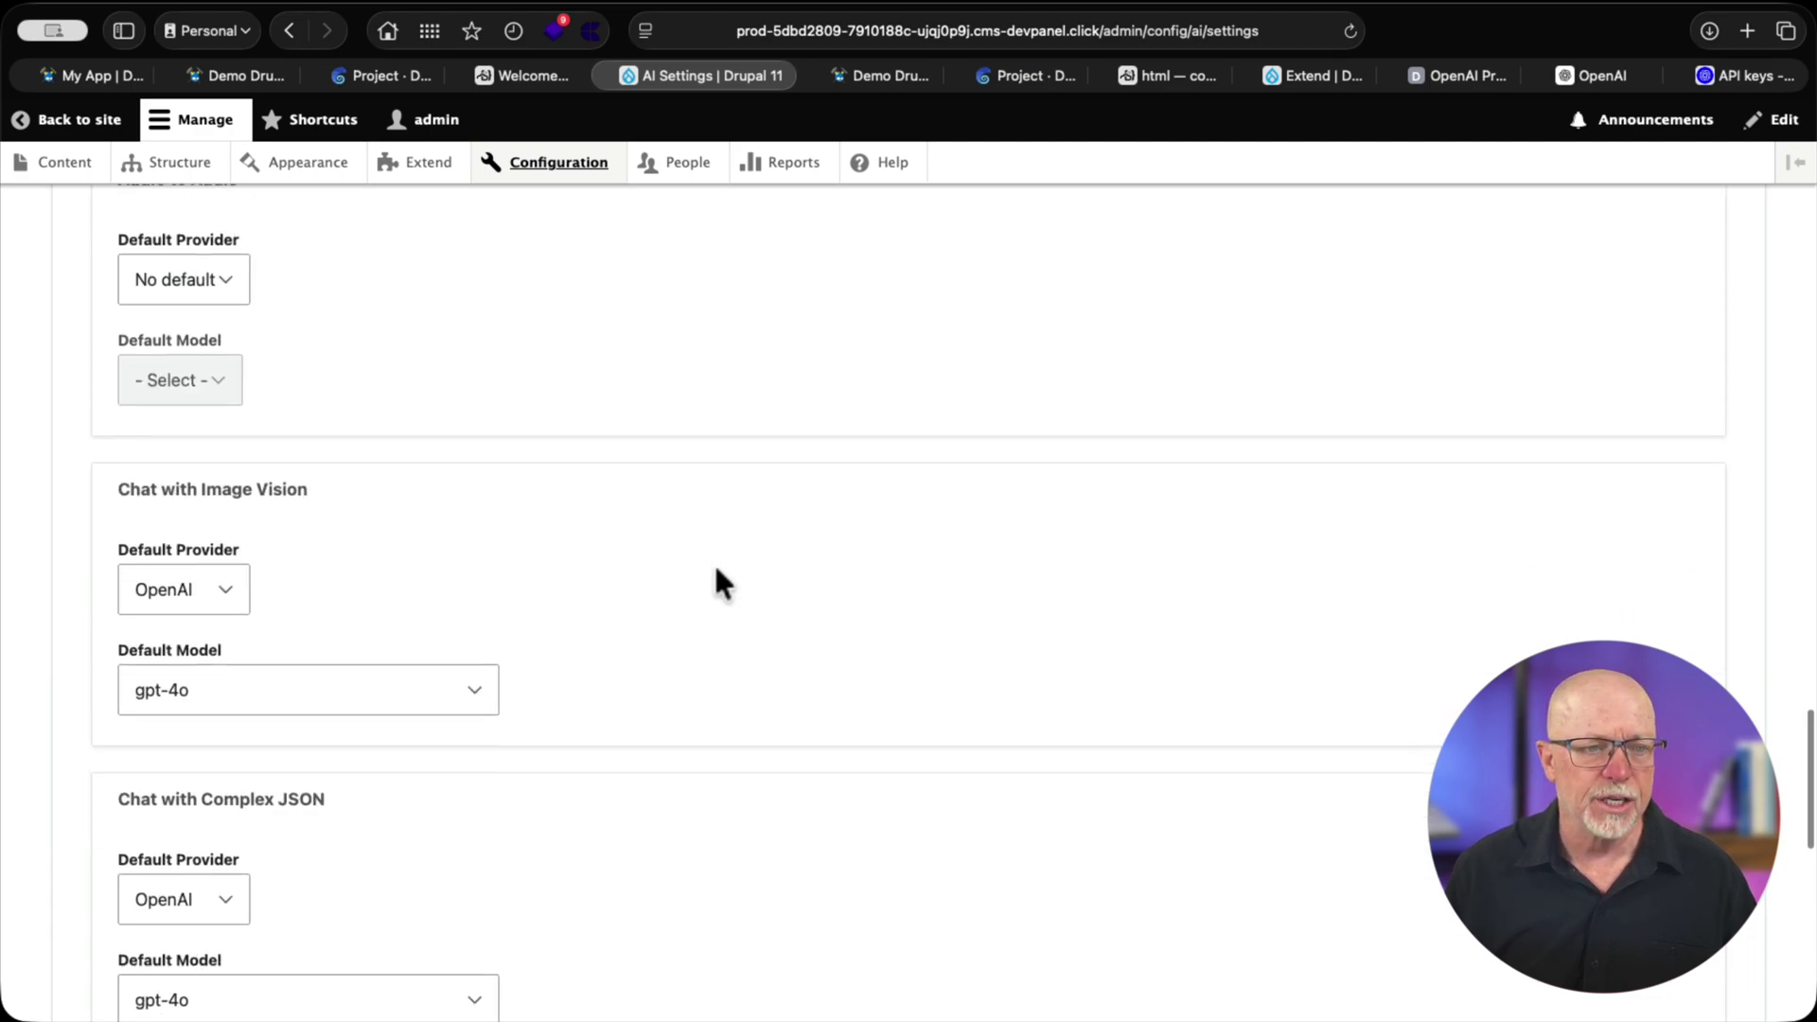
{"action": "scroll", "coordinate": [717, 571], "scroll_direction": "down", "scroll_amount": 7}
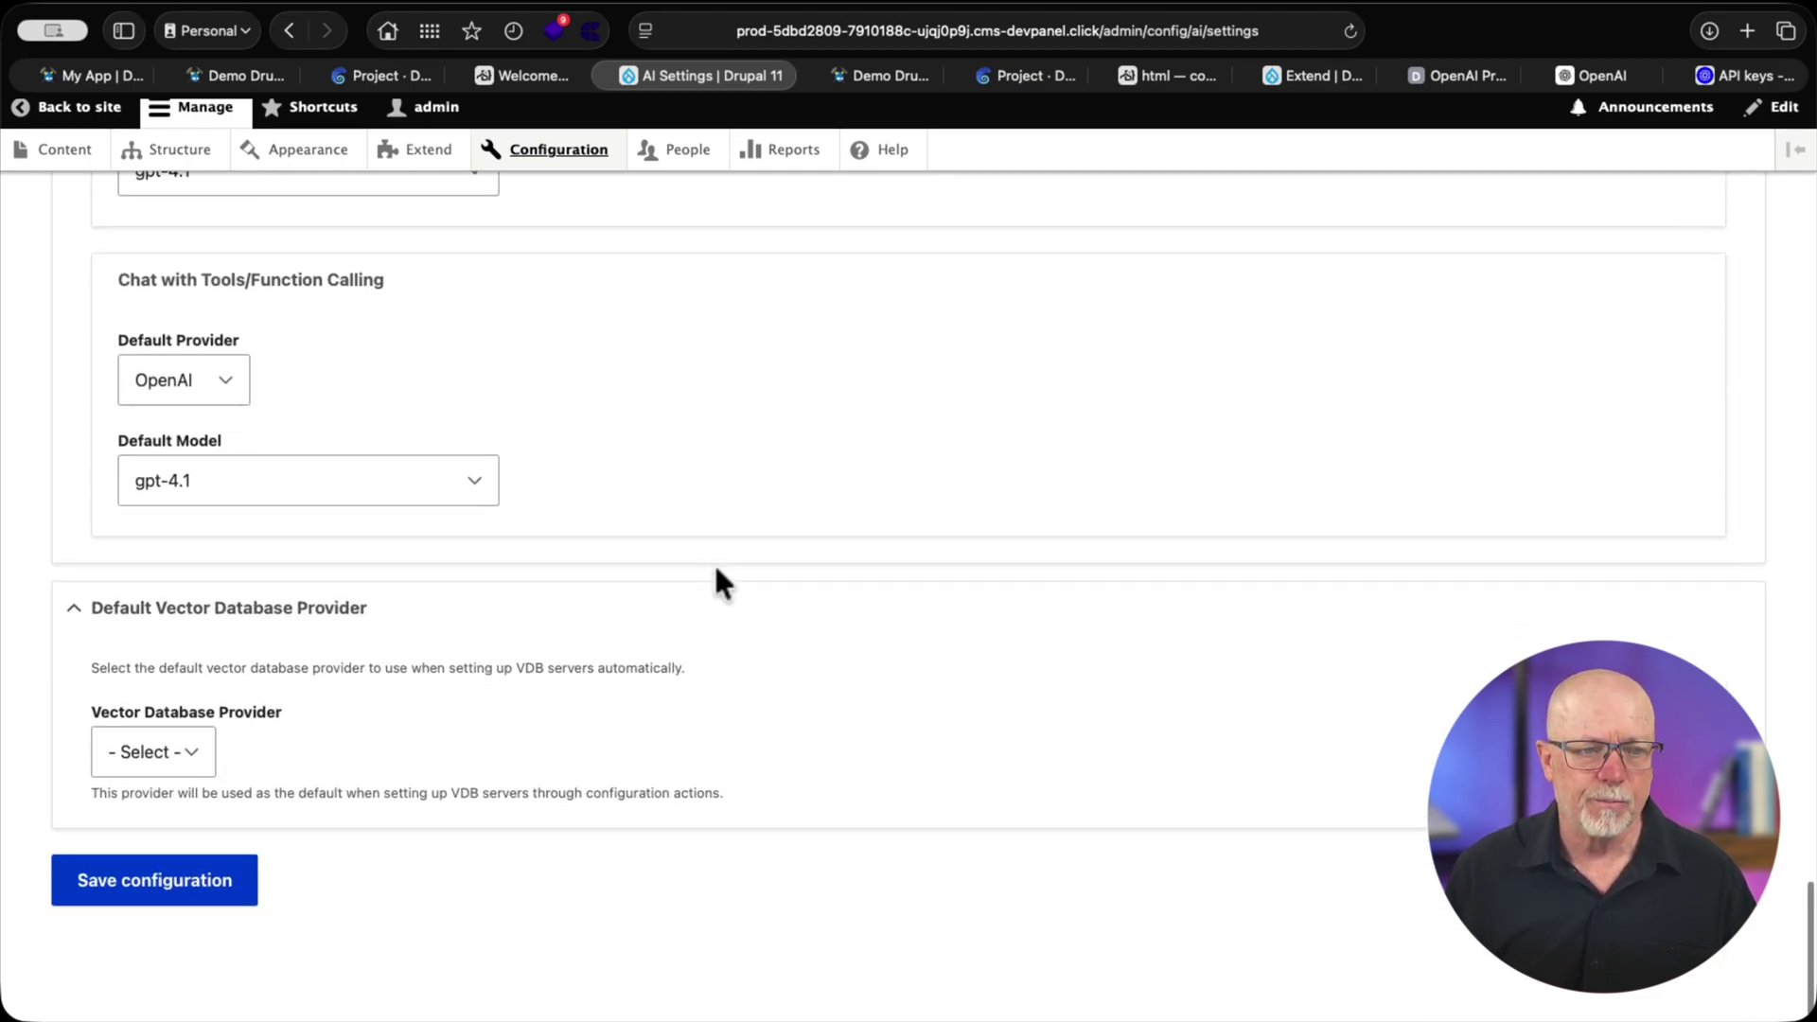
{"action": "scroll", "coordinate": [717, 571], "scroll_direction": "up", "scroll_amount": 4}
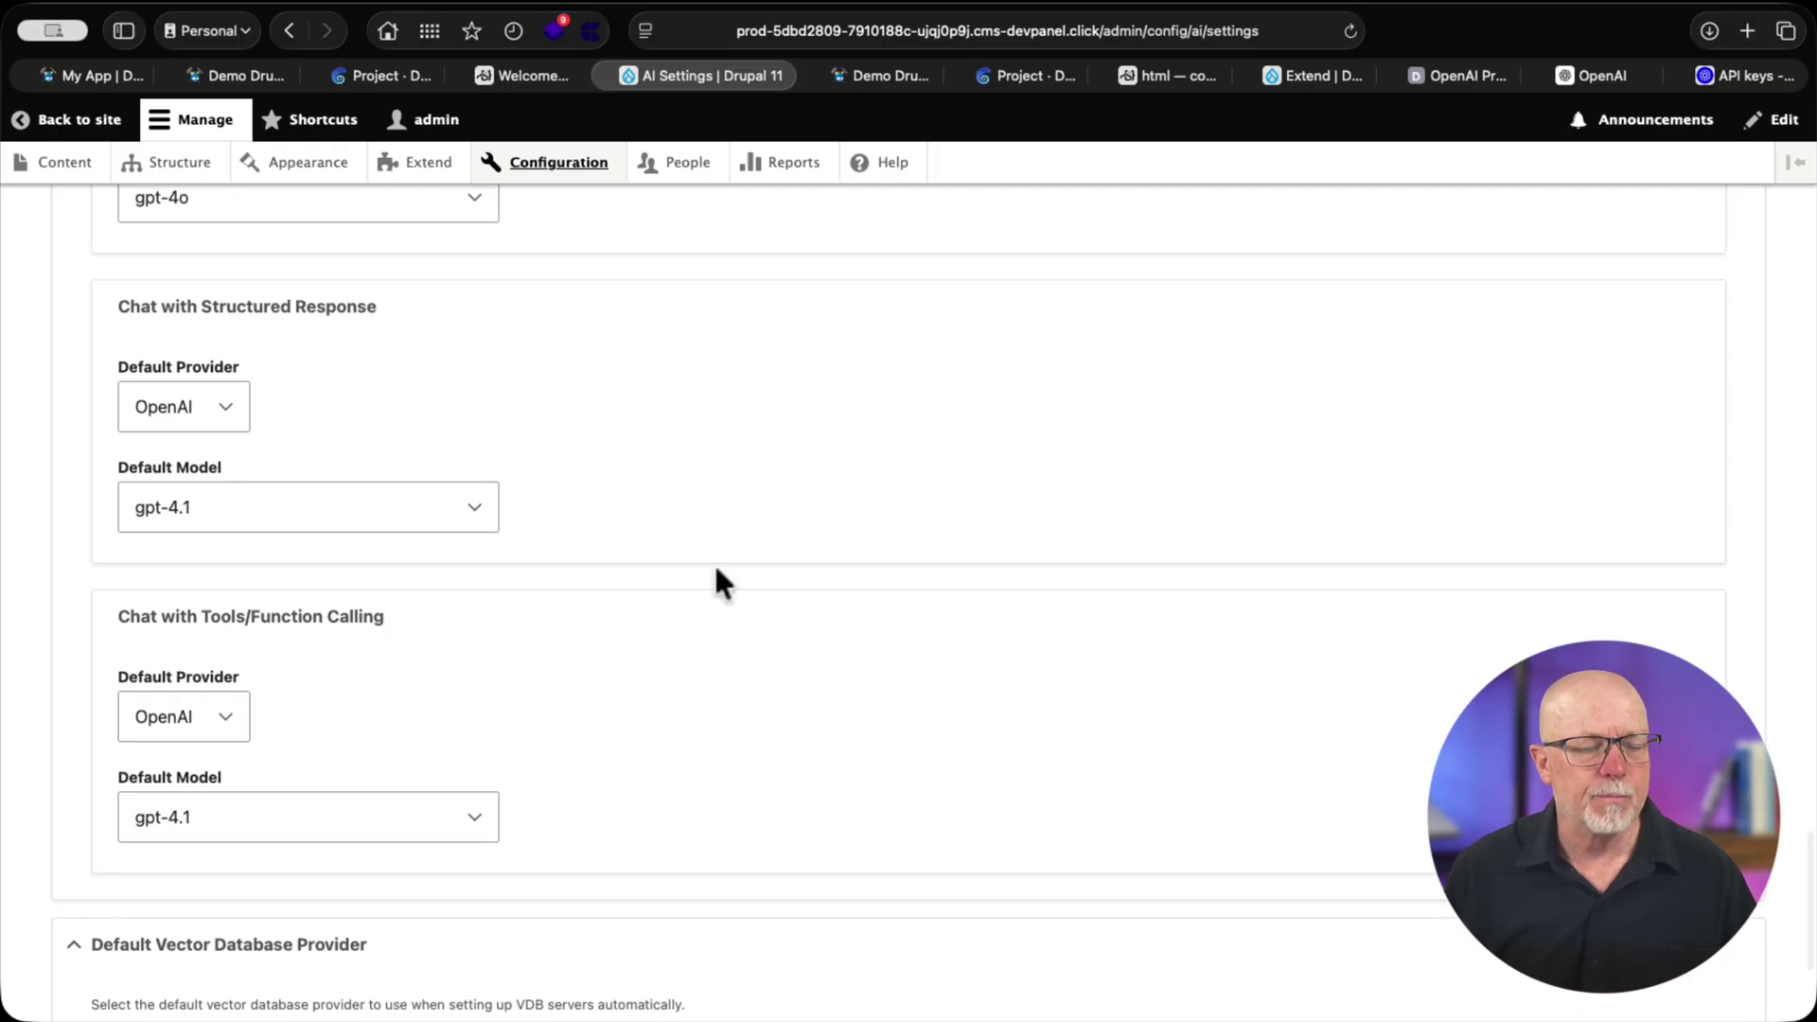
{"action": "scroll", "coordinate": [716, 569], "scroll_direction": "down", "scroll_amount": 3}
{"action": "left_click", "coordinate": [119, 892]}
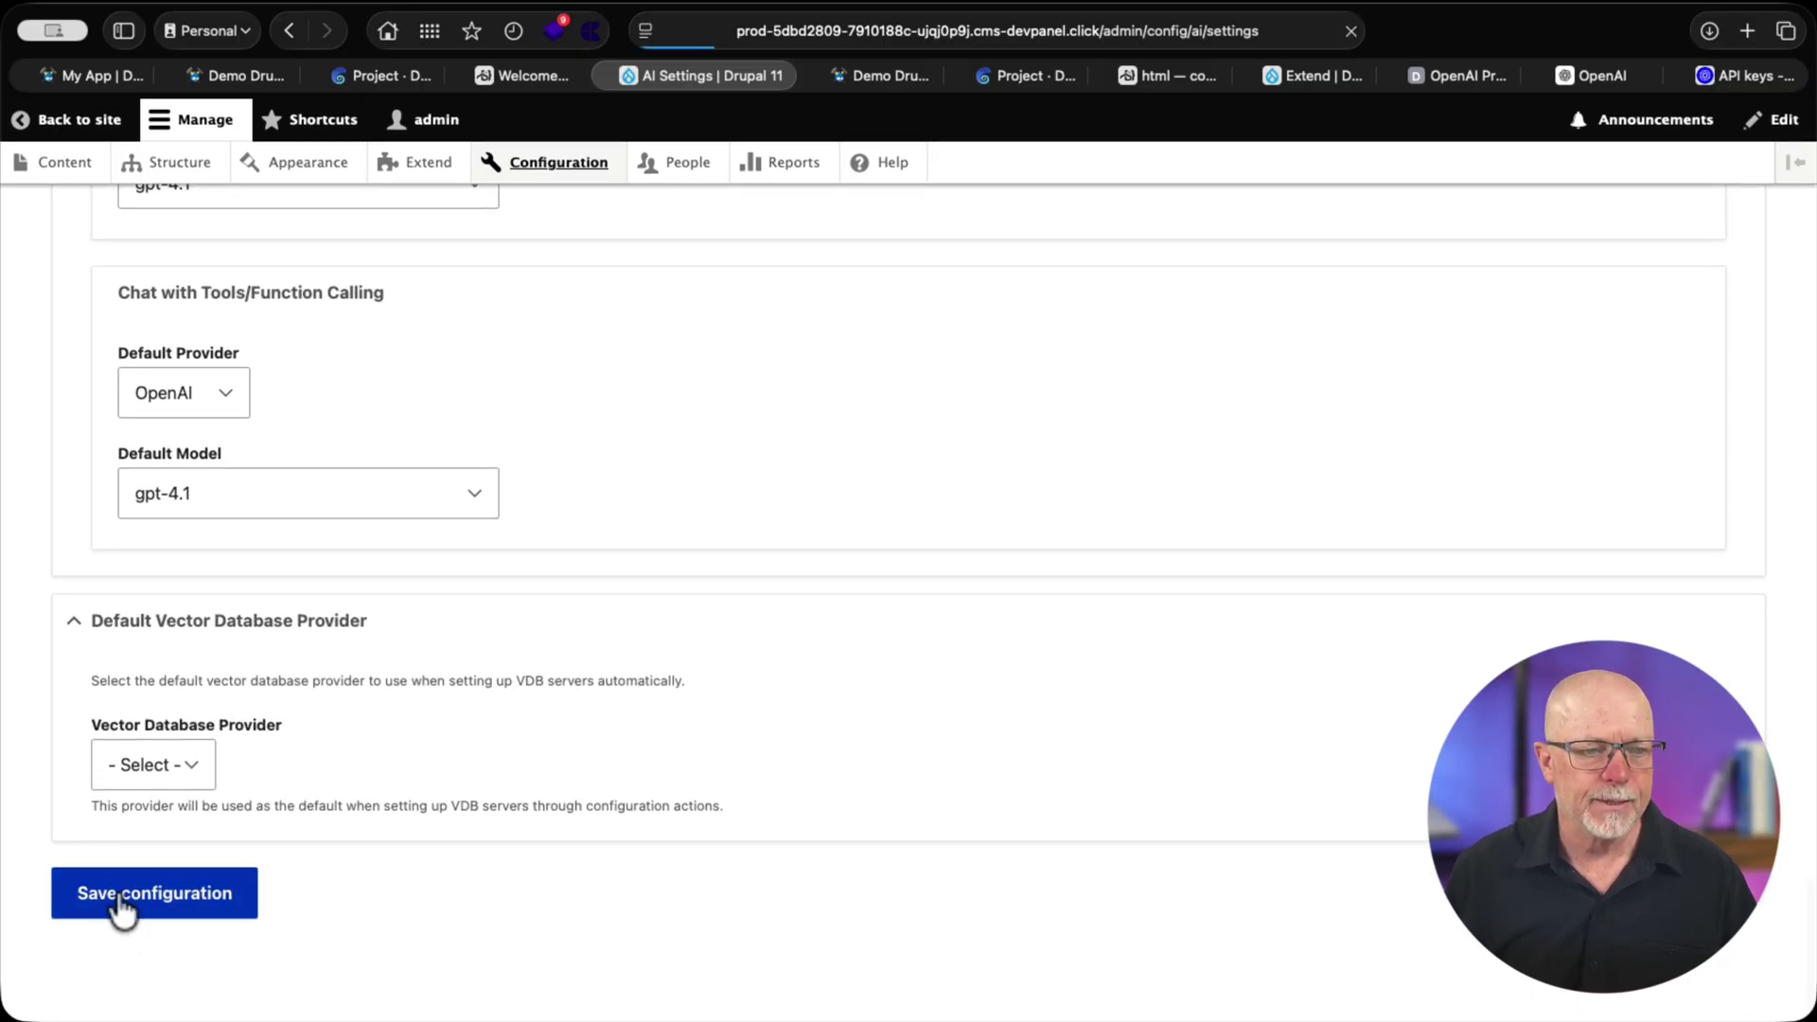